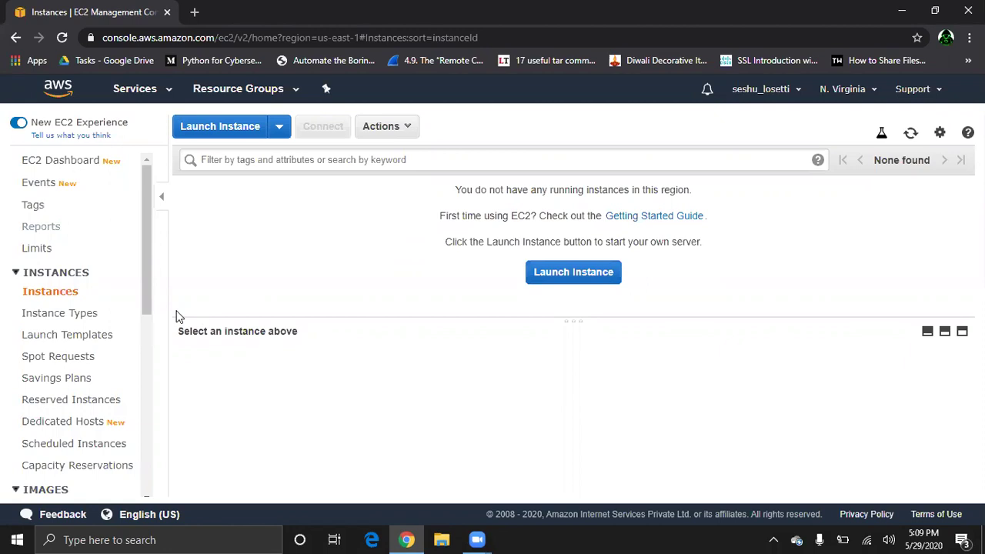
# Open Paint and draw a pentagon about 100 × 115 px in the upper part of the canvas
pyautogui.press('super')
pyautogui.write('paint')
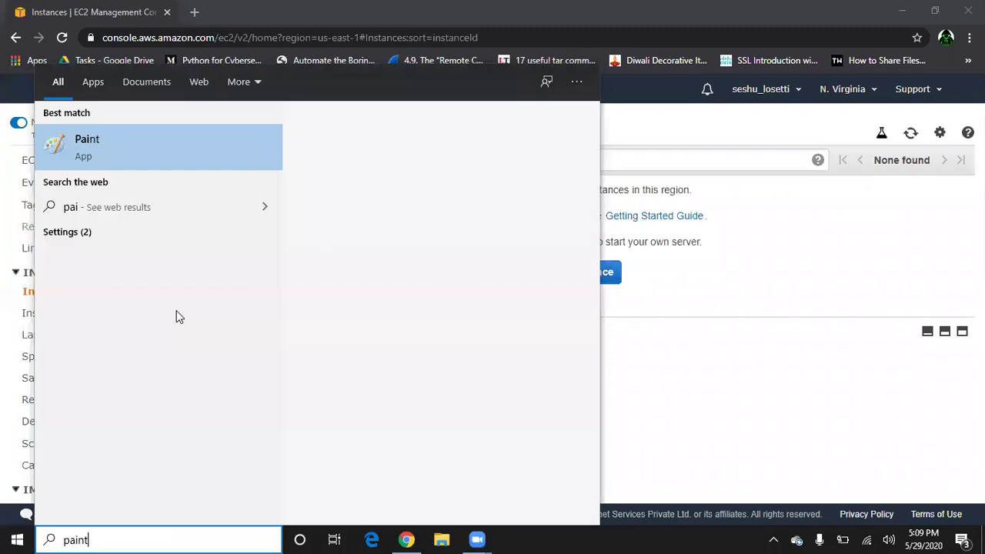
pyautogui.press('Escape')
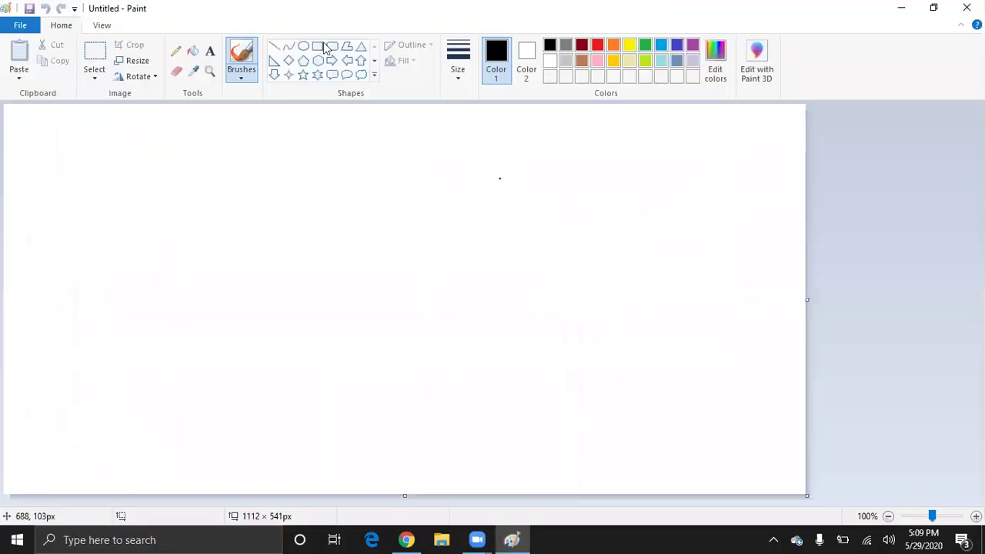
pyautogui.click(303, 61)
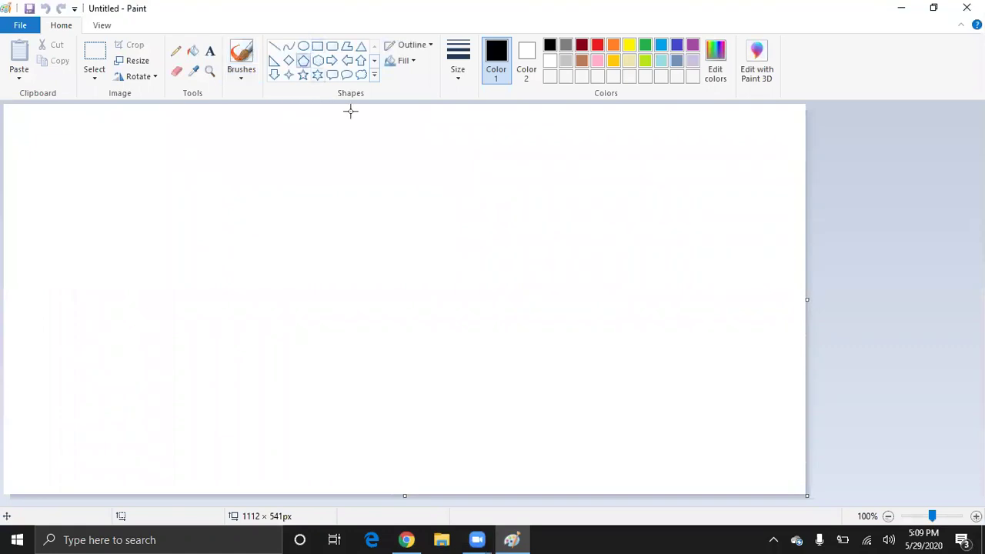
pyautogui.moveTo(381, 128); pyautogui.dragTo(308, 213)
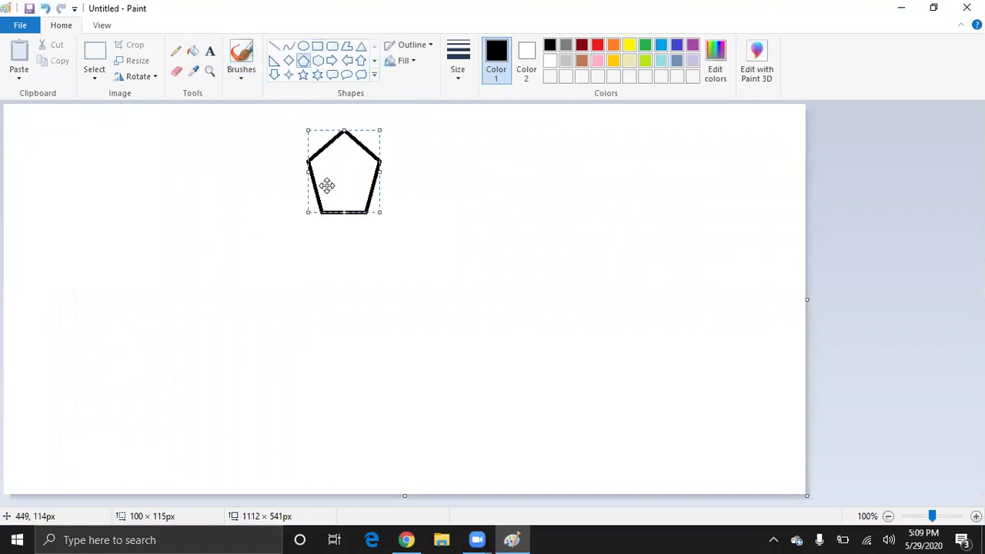
# Draw a wide rectangle about 686 × 224 px below the pentagon
pyautogui.click(317, 46)
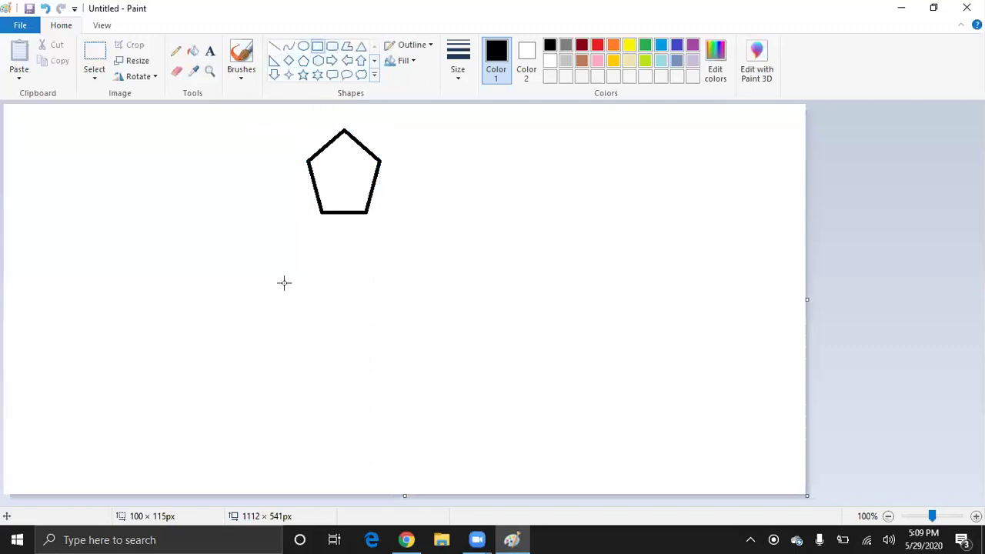
pyautogui.moveTo(153, 296); pyautogui.dragTo(648, 457)
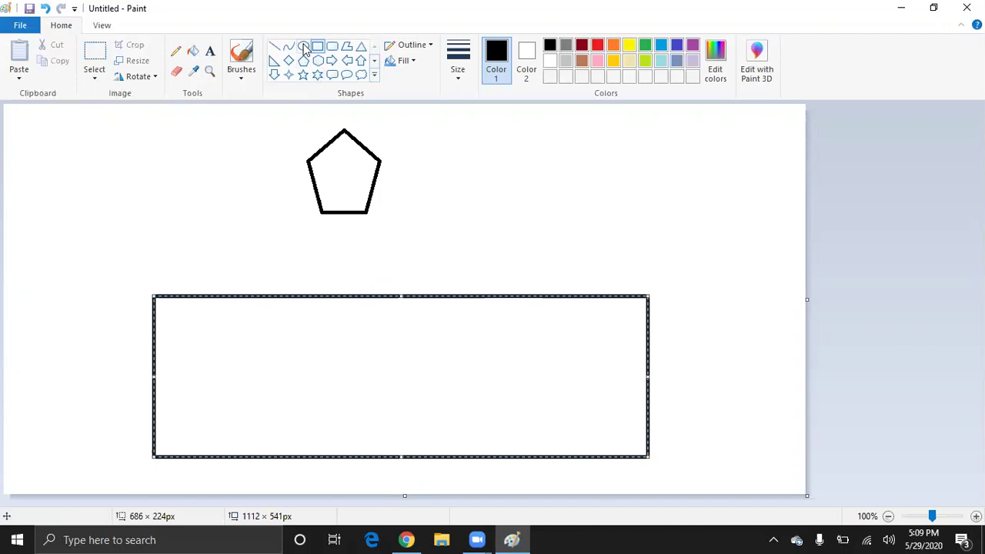
pyautogui.click(190, 214)
# Draw a row of four upright ellipses inside the rectangle, from about 54 × 129 px to about 104 × 144 px
pyautogui.click(304, 48)
pyautogui.moveTo(223, 328); pyautogui.dragTo(183, 422)
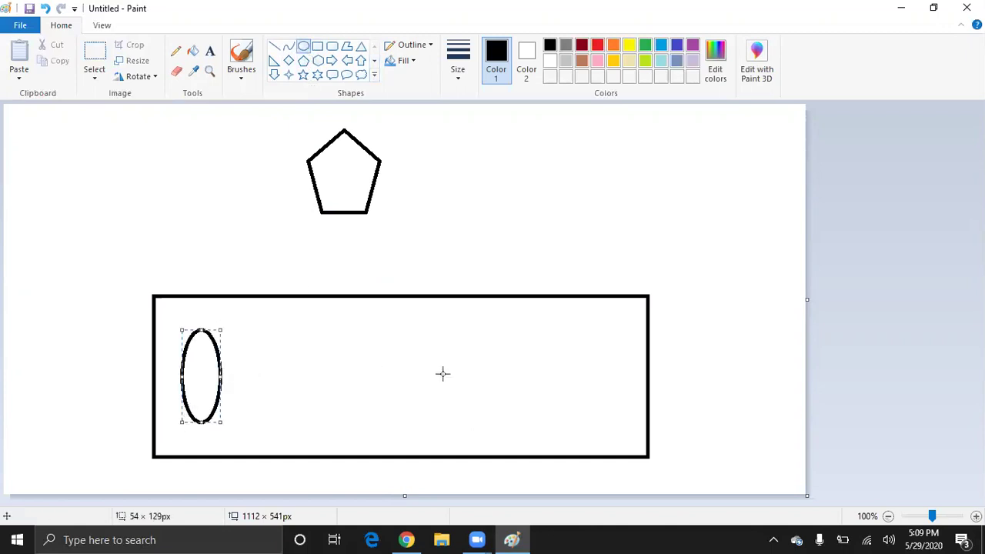
pyautogui.moveTo(312, 328); pyautogui.dragTo(259, 401)
pyautogui.moveTo(381, 338); pyautogui.dragTo(336, 425)
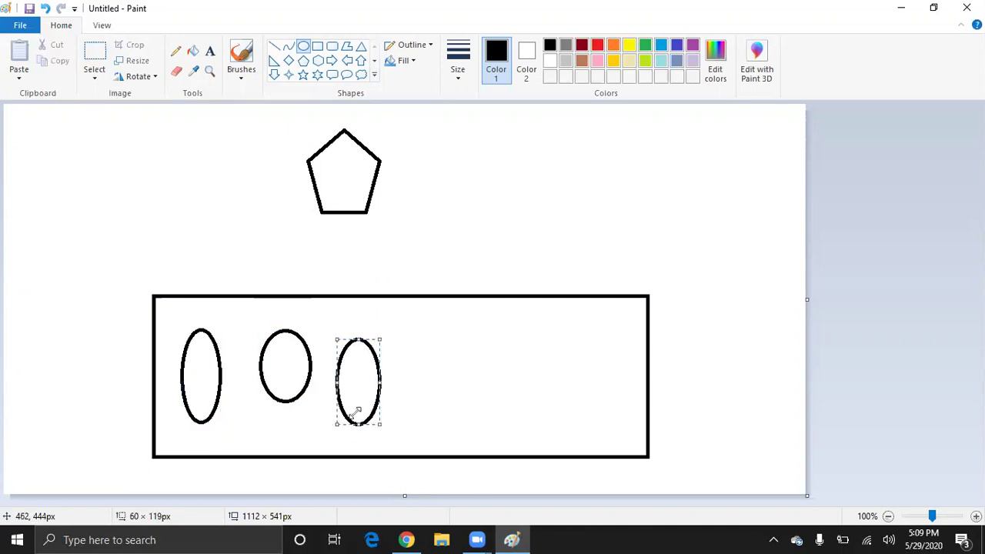
pyautogui.moveTo(483, 339); pyautogui.dragTo(407, 441)
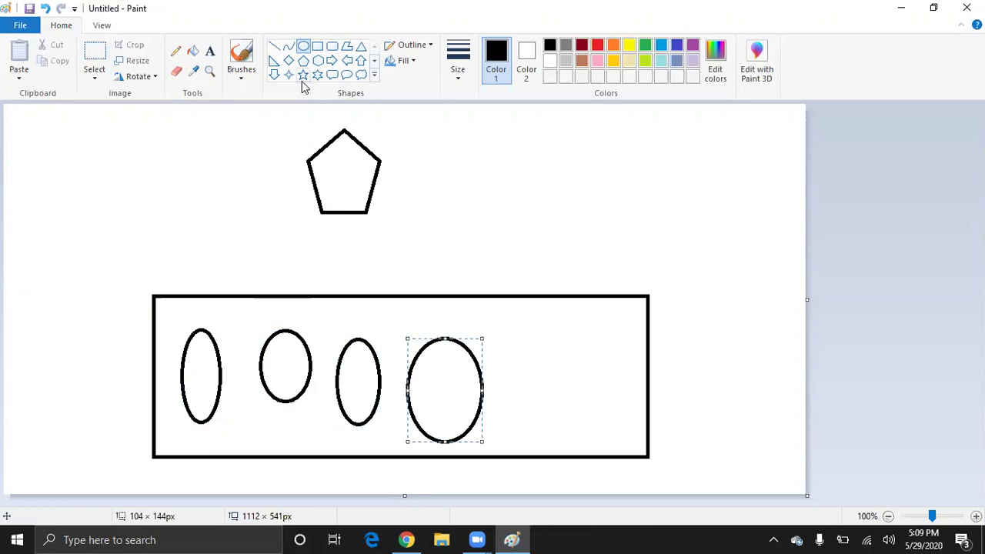
# Connect the pentagon's base to the rectangle with a straight line about 124 px long, and return to the AWS console
pyautogui.click(274, 46)
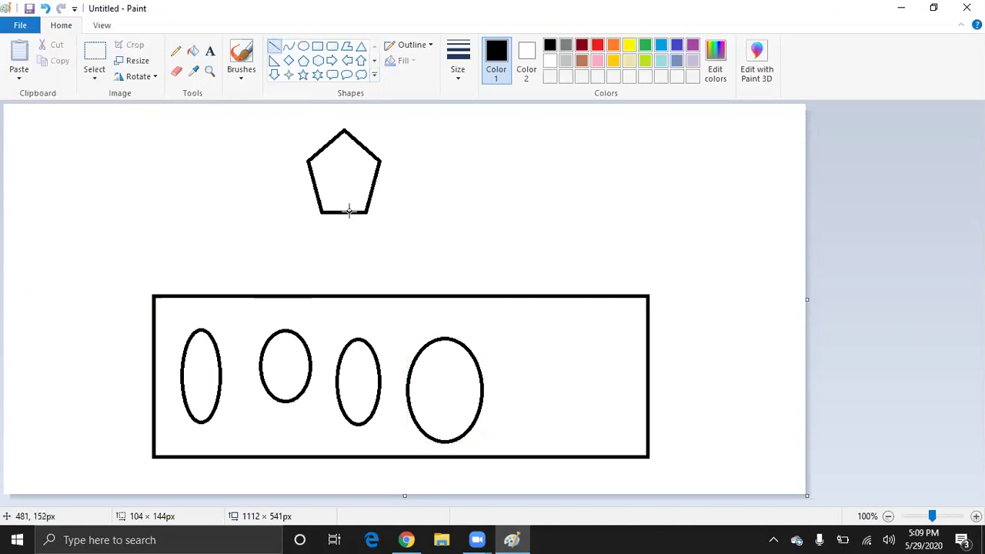
pyautogui.moveTo(349, 210); pyautogui.dragTo(351, 298)
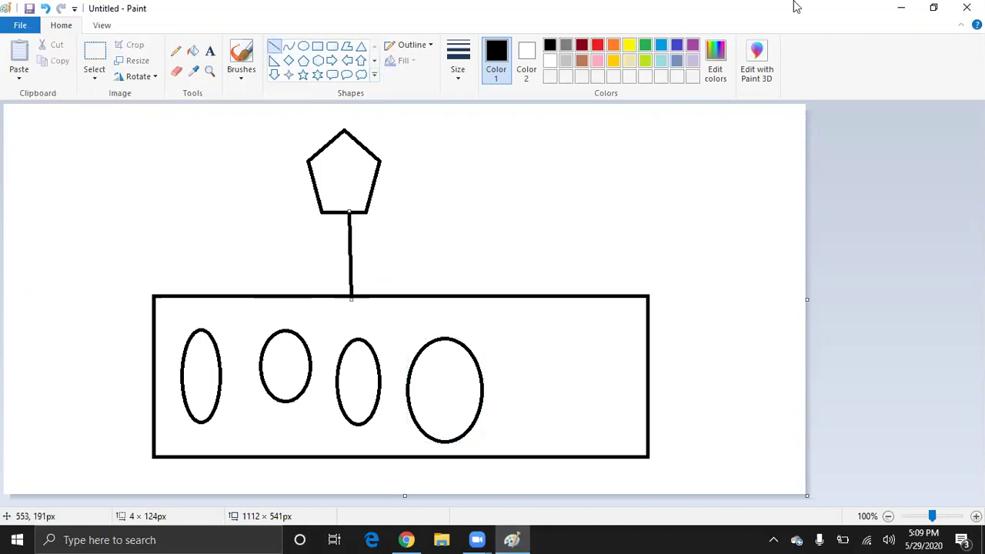
pyautogui.click(900, 8)
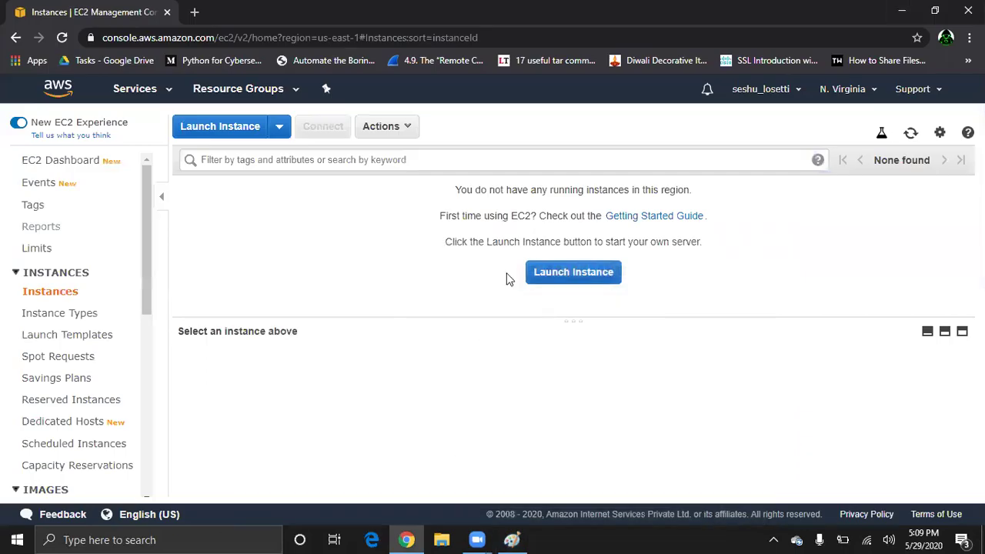
# Start launching an EC2 instance from Amazon Linux AMI 2018.03.0 (HVM), keeping the default instance type
pyautogui.click(219, 131)
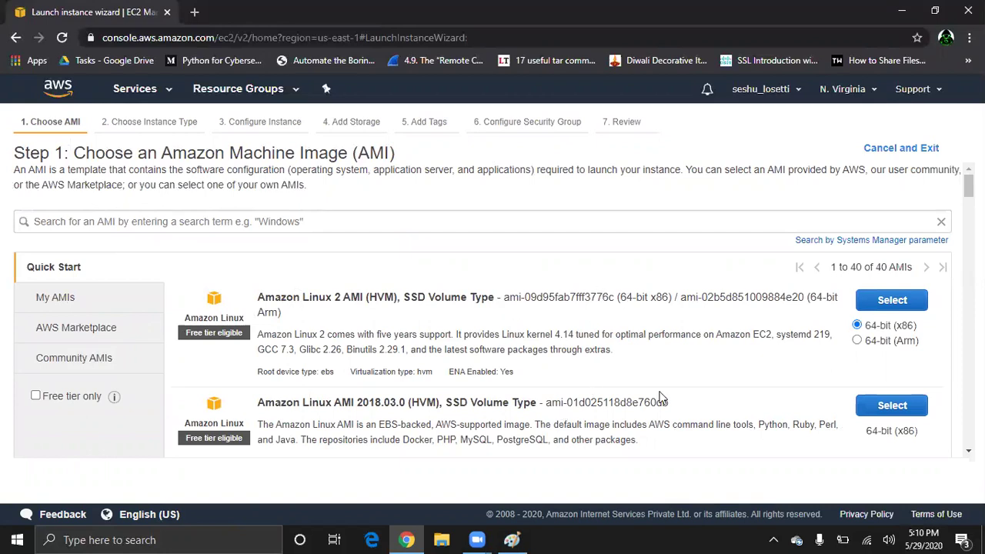
pyautogui.click(883, 406)
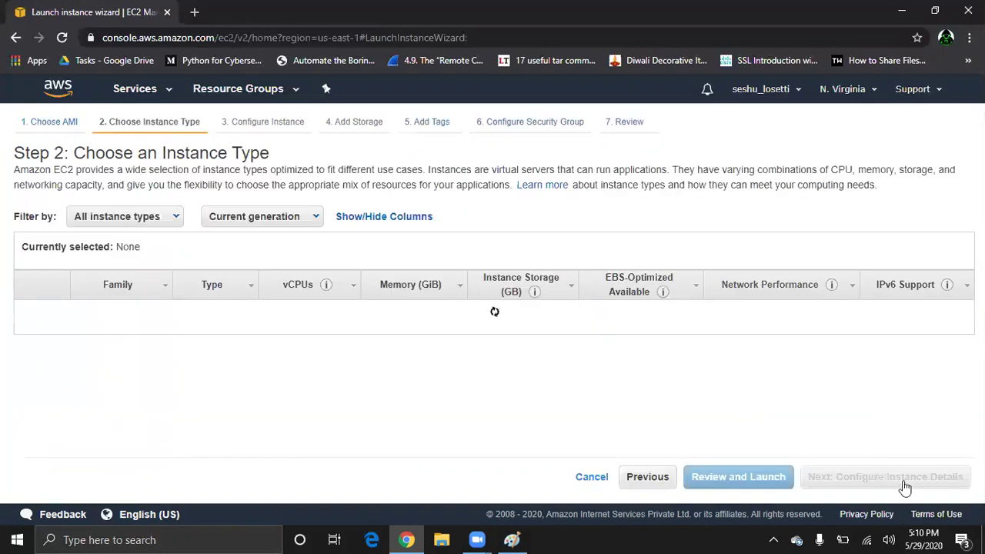
pyautogui.click(906, 487)
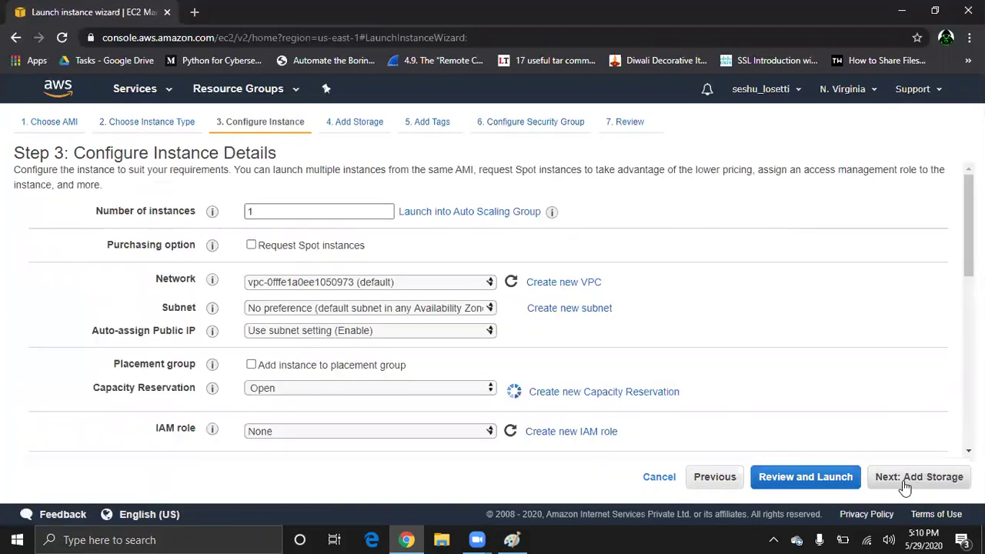
# Set the subnet to subnet-00cd7d4d503489da9 (us-east-1a) and proceed to the security group with default storage and no tags
pyautogui.click(381, 310)
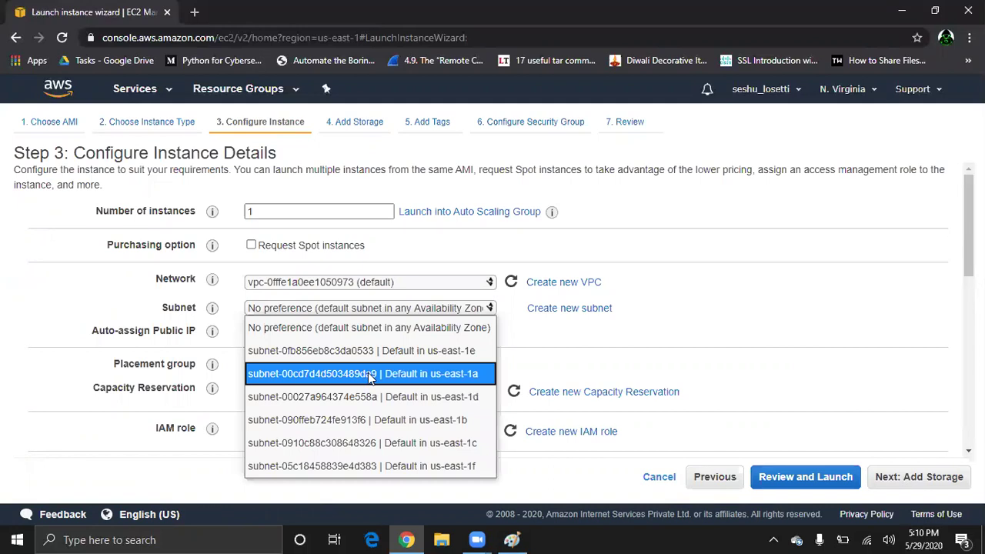
pyautogui.click(370, 375)
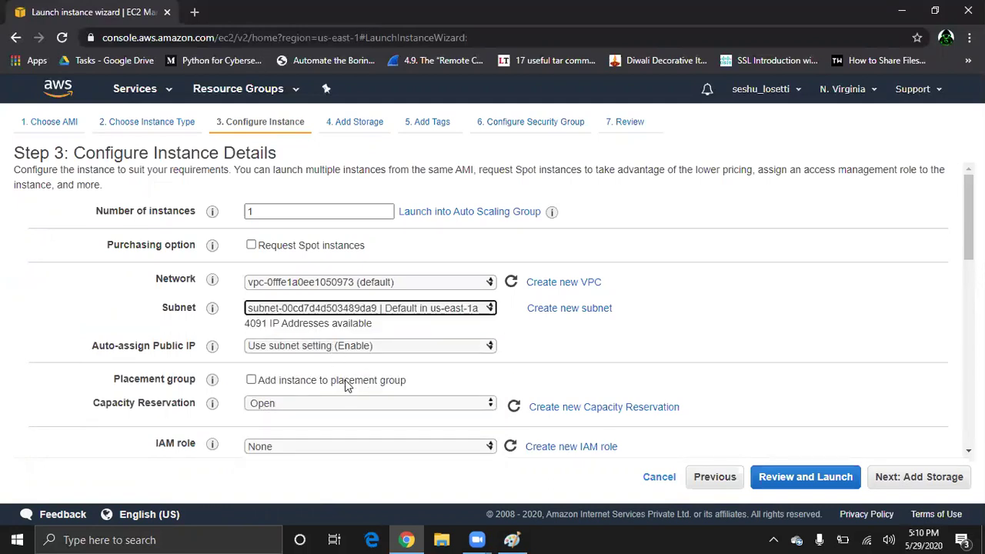
pyautogui.scroll(-5, 345, 380)
pyautogui.click(926, 477)
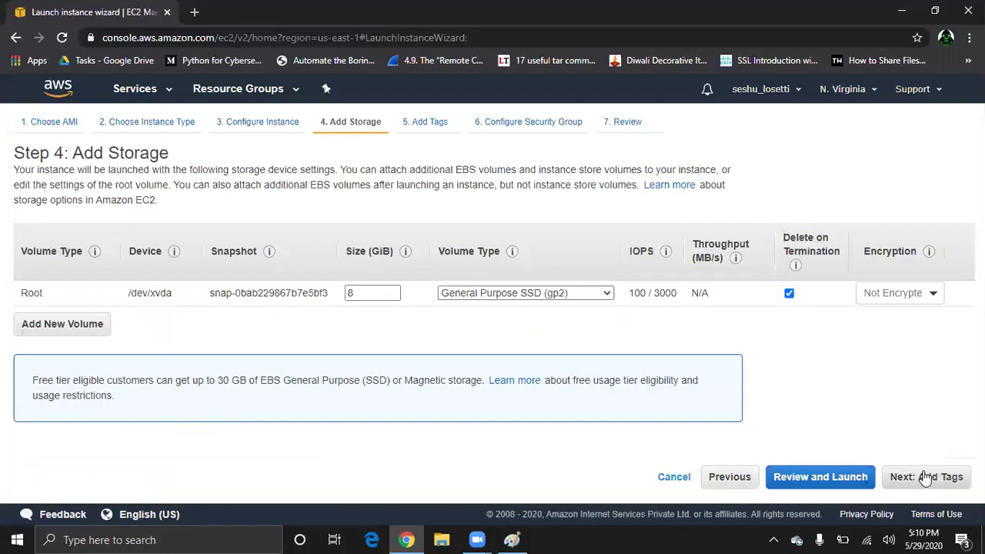
pyautogui.click(926, 477)
pyautogui.click(926, 477)
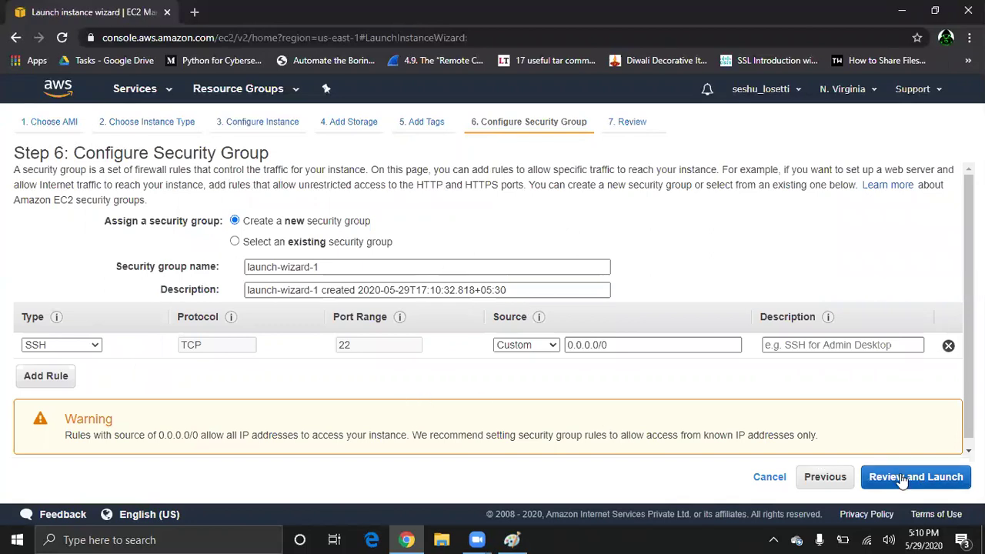
# Add an All TCP rule with source 0.0.0.0/0 to the new security group
pyautogui.click(45, 377)
pyautogui.click(57, 372)
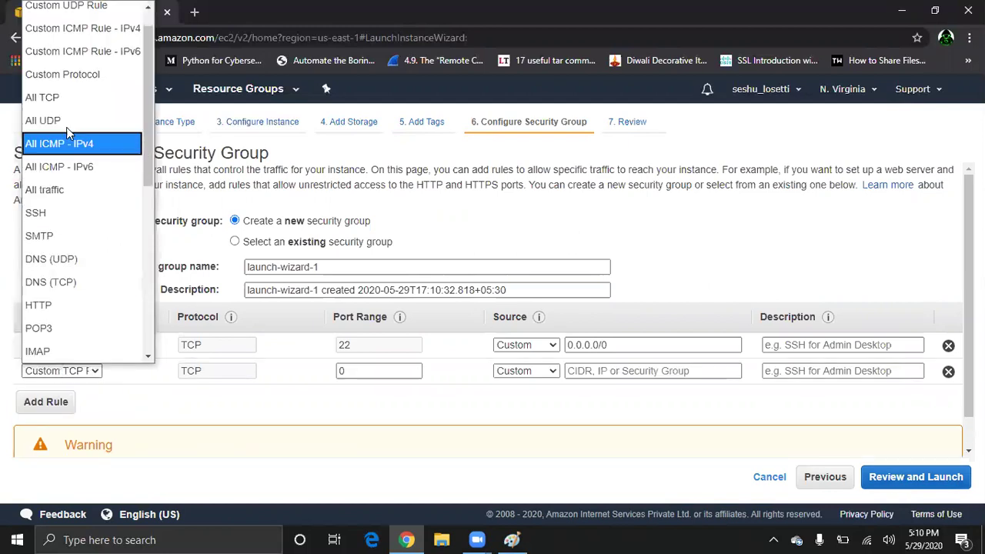
pyautogui.click(69, 98)
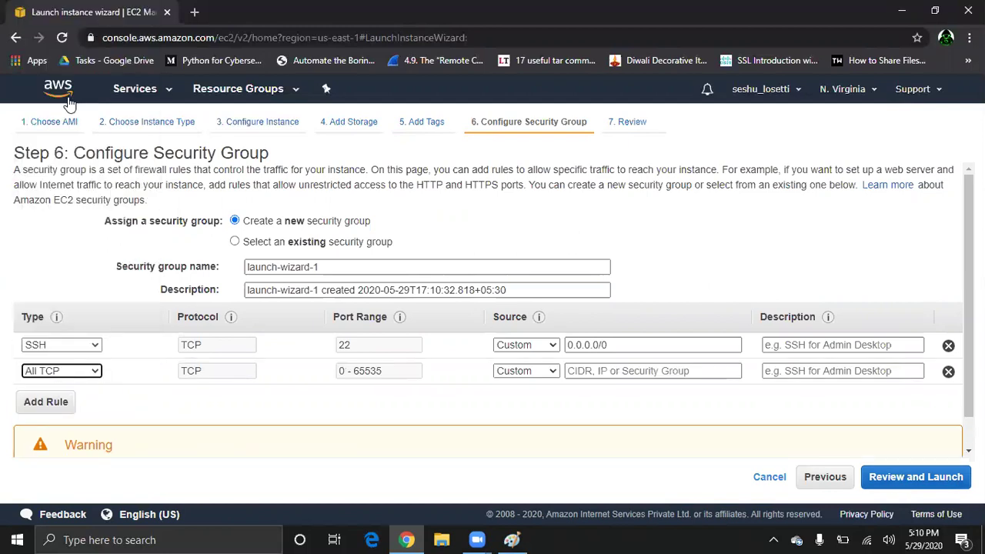
pyautogui.click(608, 370)
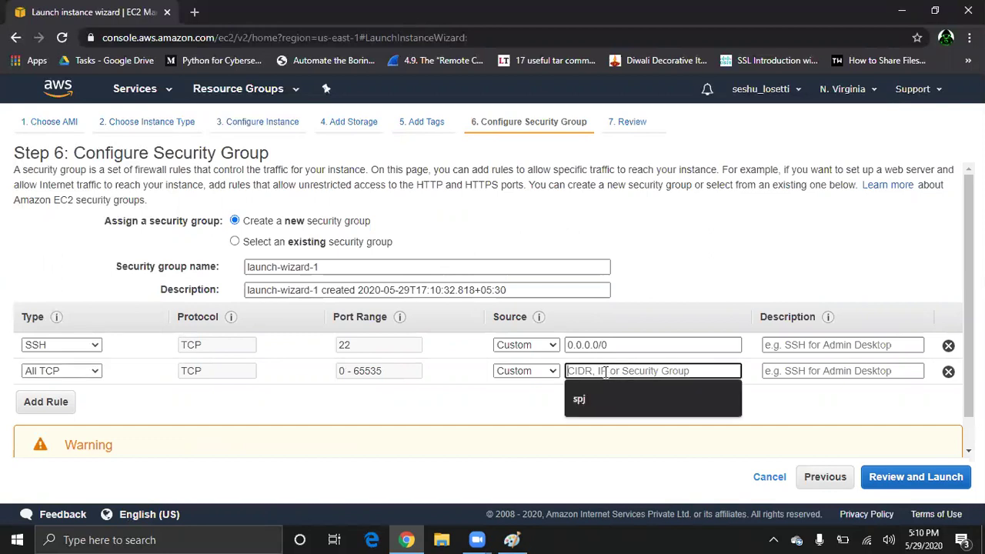
pyautogui.write('0.0.0.0')
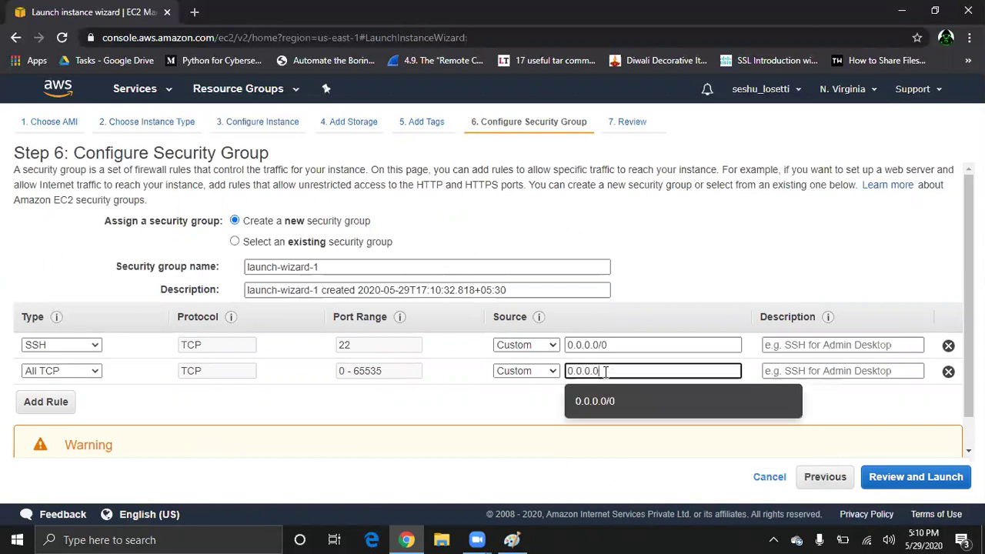
pyautogui.click(605, 410)
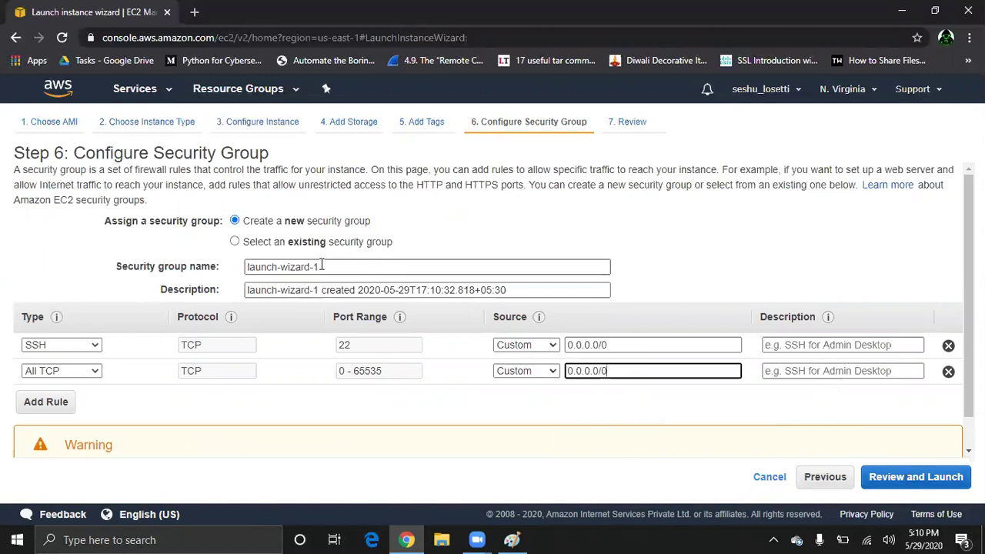
# Launch the reviewed instance with the existing key pair tcs, acknowledging access to its private key file
pyautogui.click(918, 477)
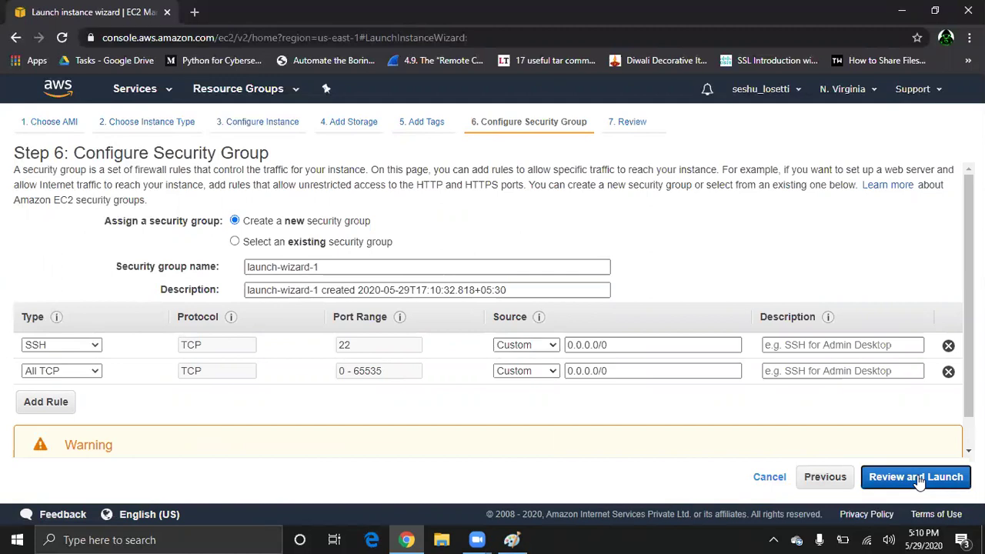
pyautogui.click(945, 478)
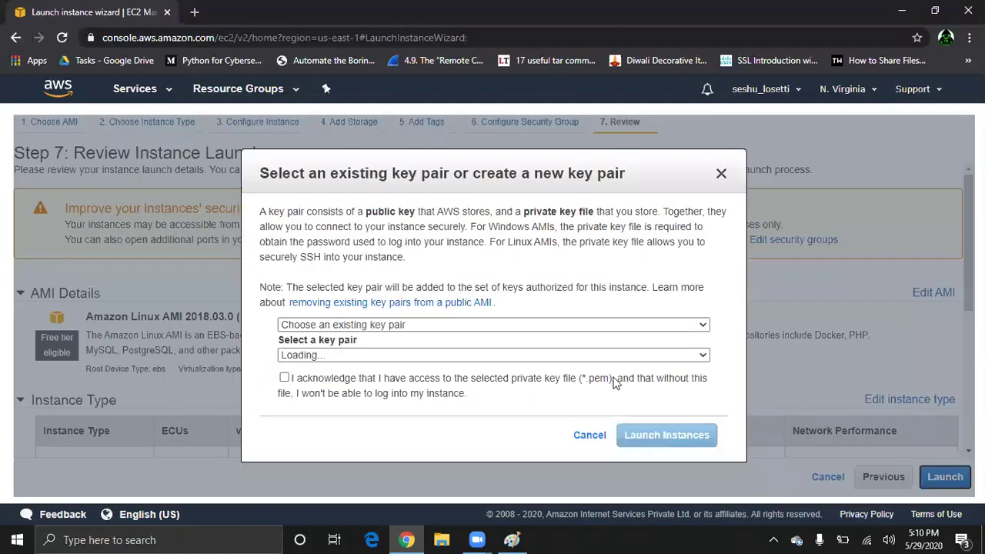
pyautogui.click(350, 354)
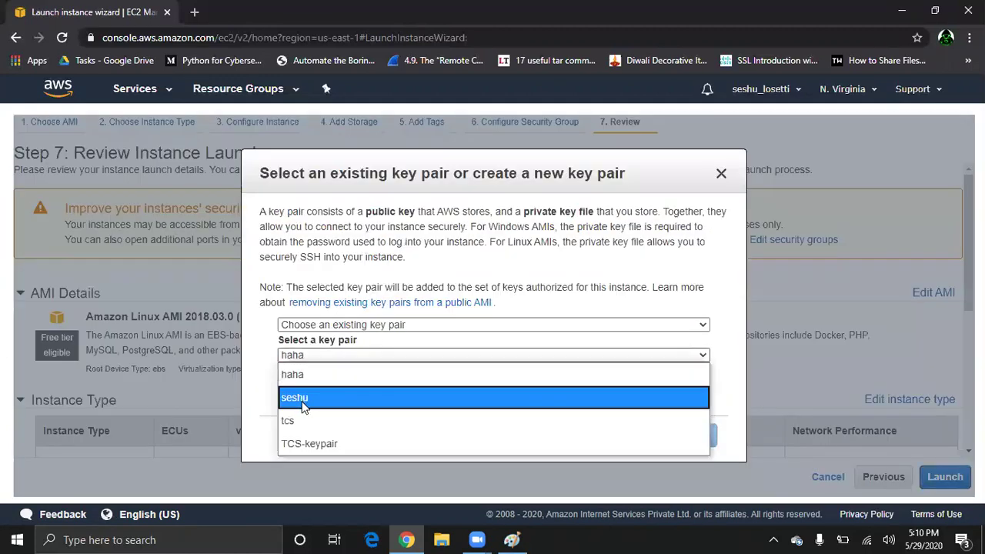
pyautogui.click(310, 421)
pyautogui.click(284, 379)
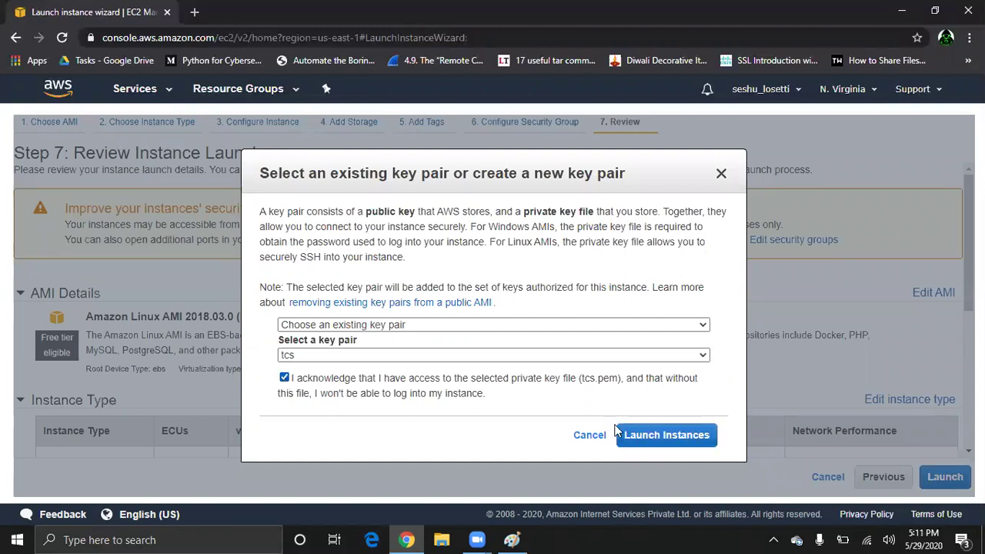
pyautogui.click(678, 435)
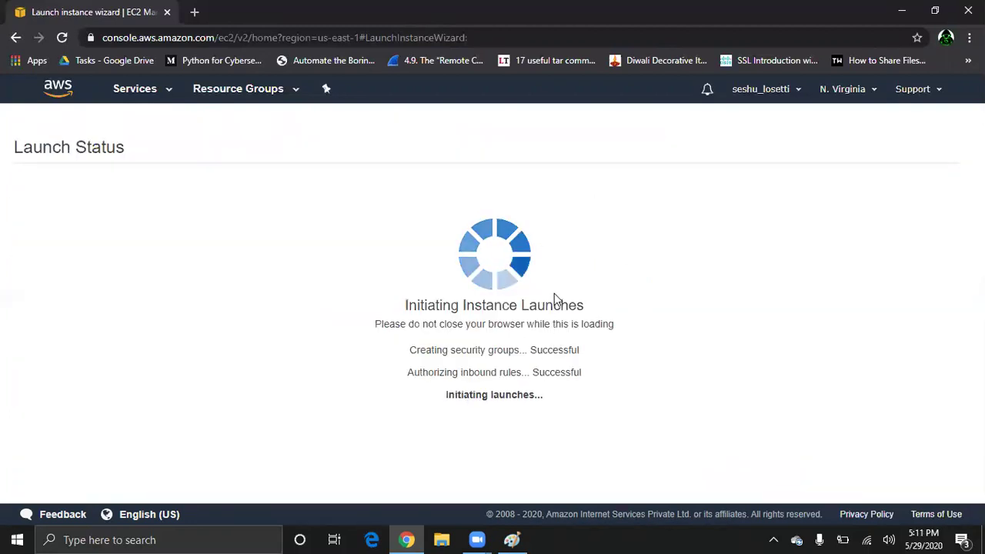
# Open PuTTY to prepare an SSH connection
pyautogui.press('super')
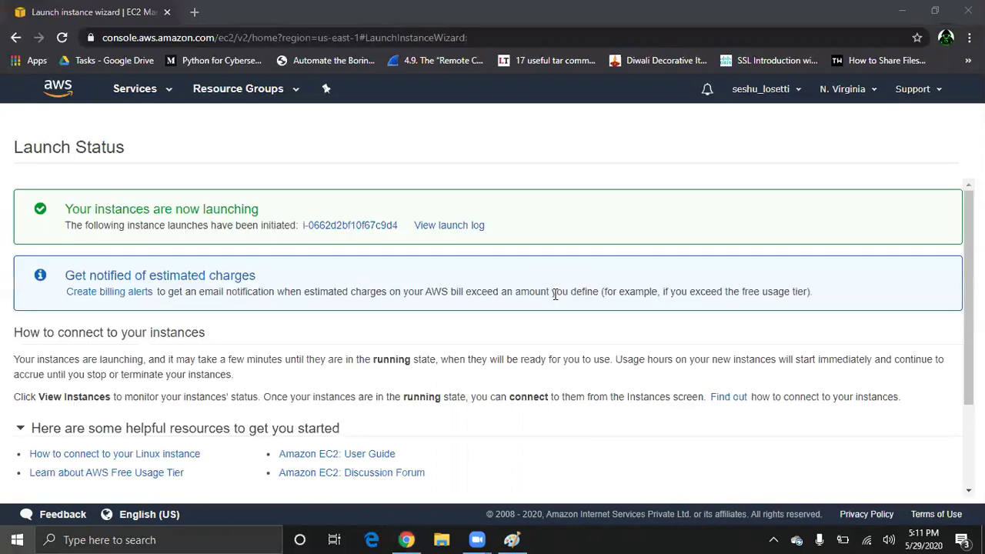
pyautogui.write('putty')
pyautogui.press('Return')
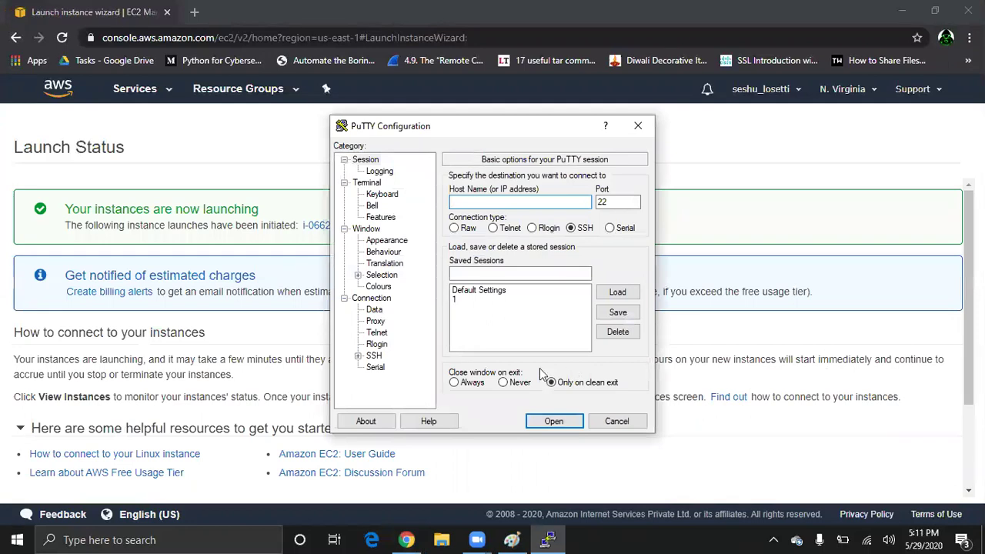
# Open the instance list in the AWS console, copy the new instance's IPv4 public IP and refresh the list
pyautogui.click(777, 444)
pyautogui.scroll(-3, 777, 443)
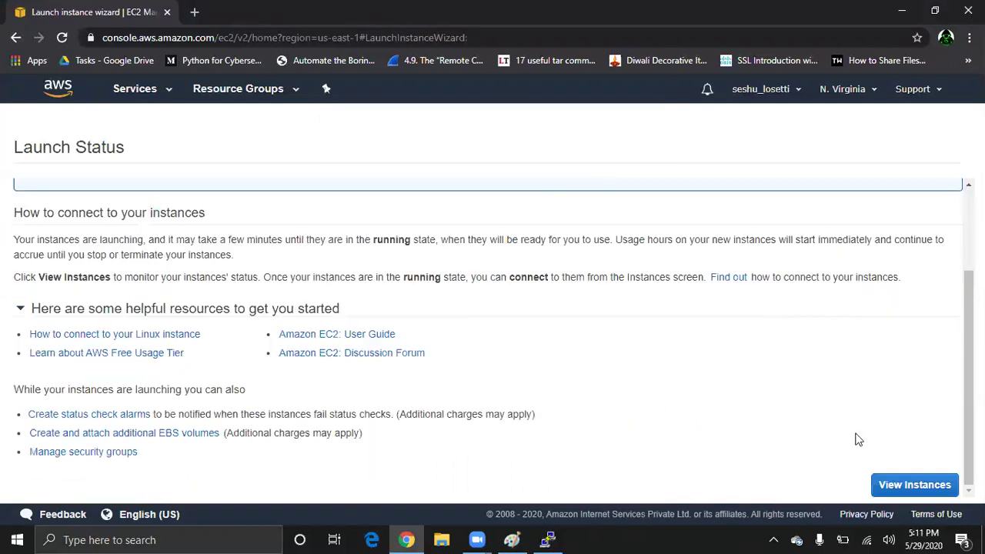
pyautogui.click(914, 484)
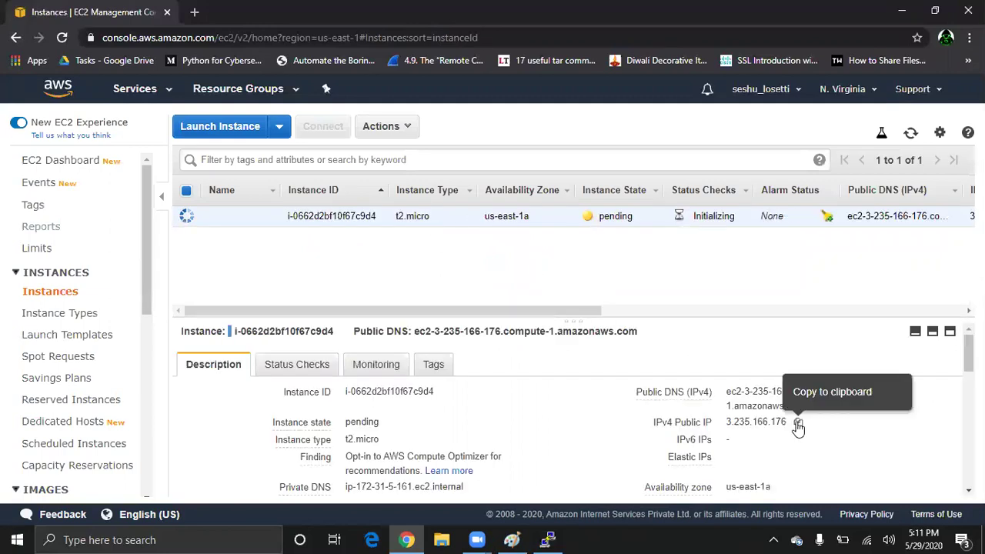
pyautogui.click(798, 423)
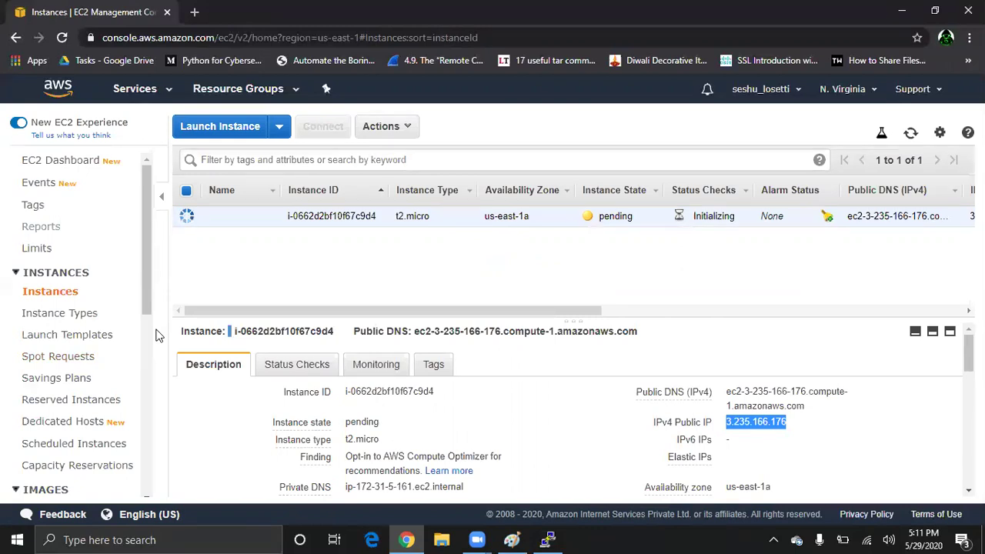
pyautogui.click(910, 133)
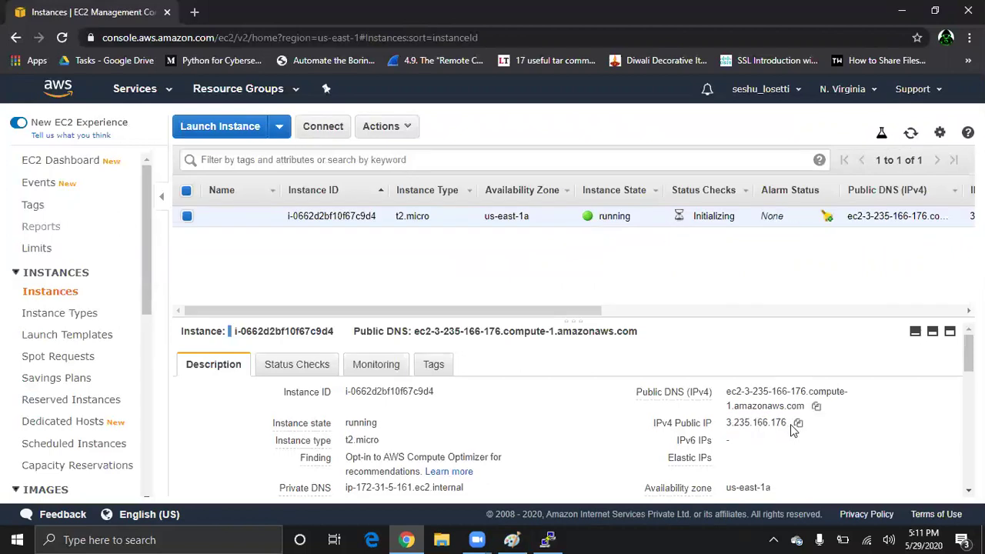
# Copy the instance's IPv4 public IP, switch to PuTTY and enter 3.235.166.176 as the host name
pyautogui.click(798, 424)
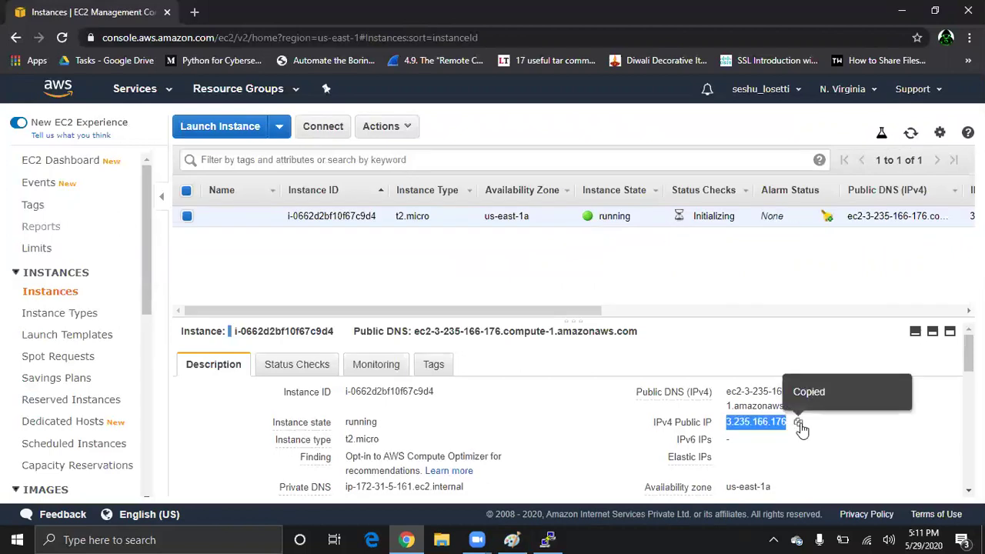
pyautogui.click(556, 539)
pyautogui.hotkey('ctrl', 'v')
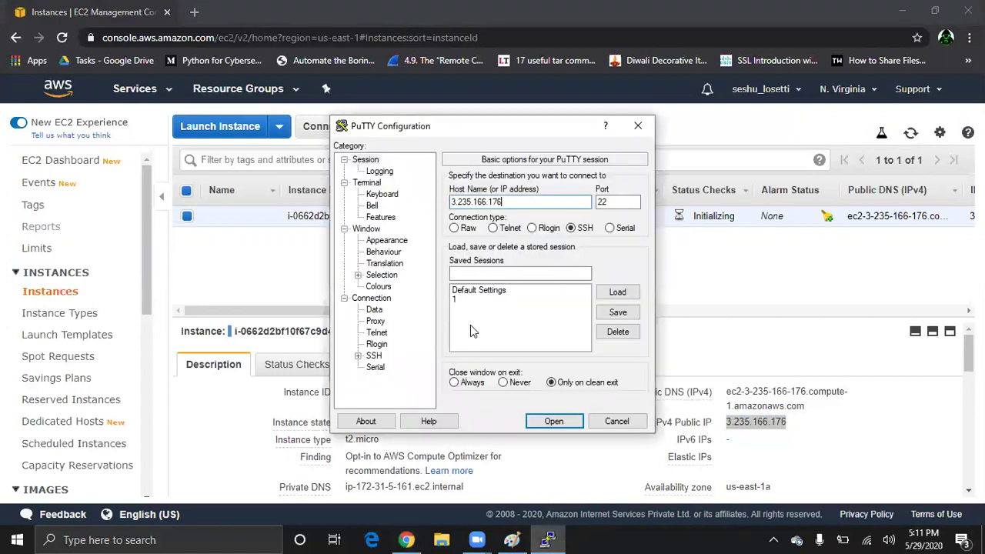
# Set tcs.ppk from the Desktop as the private key file for SSH authentication
pyautogui.click(358, 356)
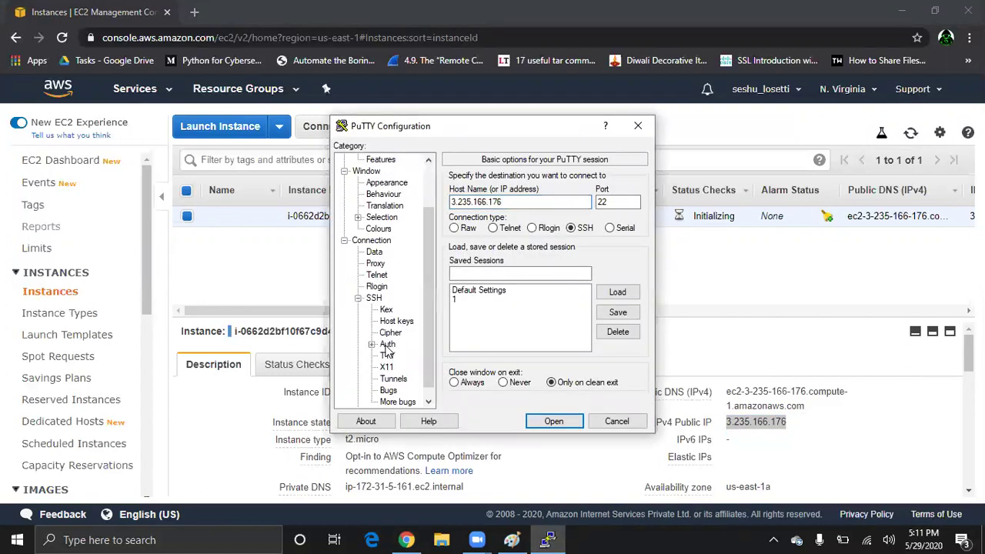
pyautogui.click(387, 345)
pyautogui.click(616, 323)
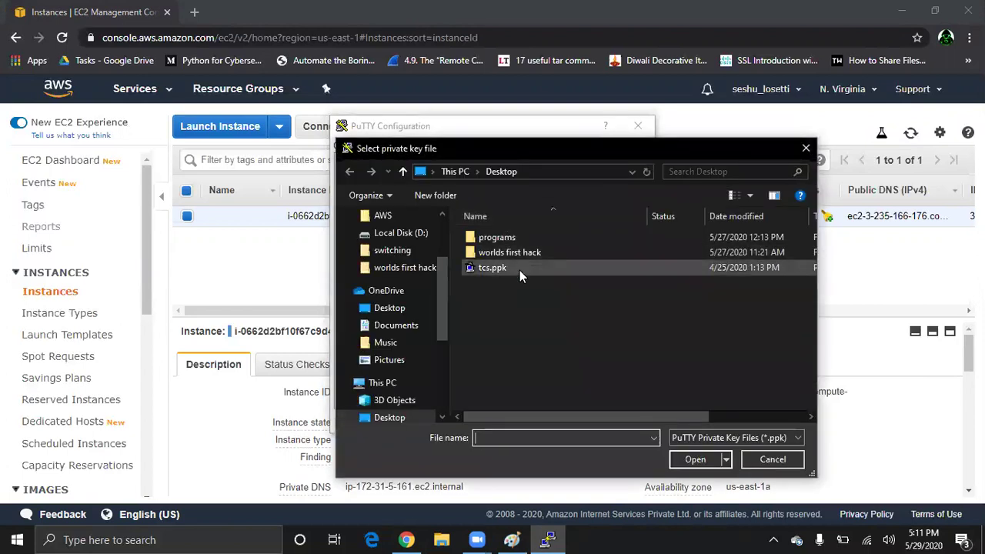
pyautogui.doubleClick(519, 271)
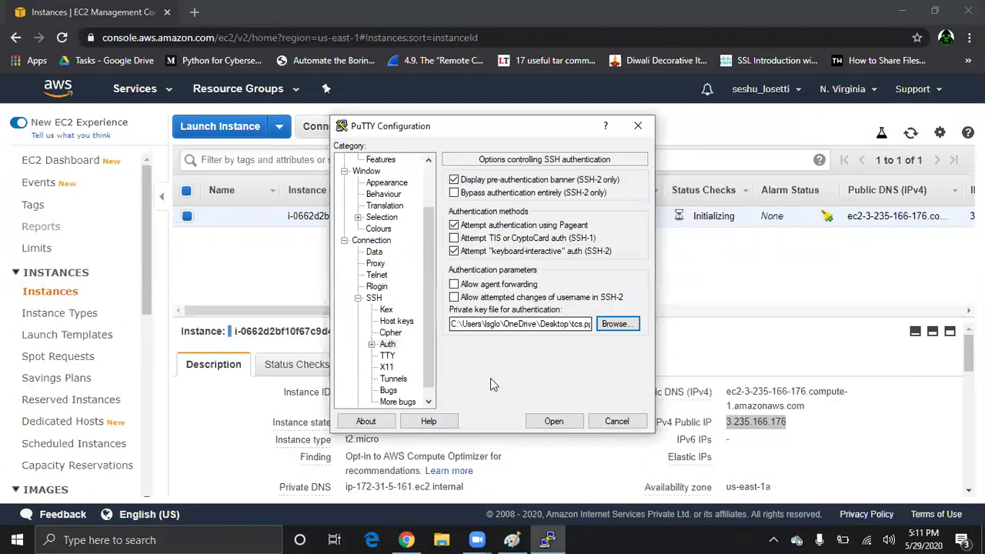
# Start the SSH session, accept the server's host key, log in as ec2-user and maximize the terminal window
pyautogui.click(550, 422)
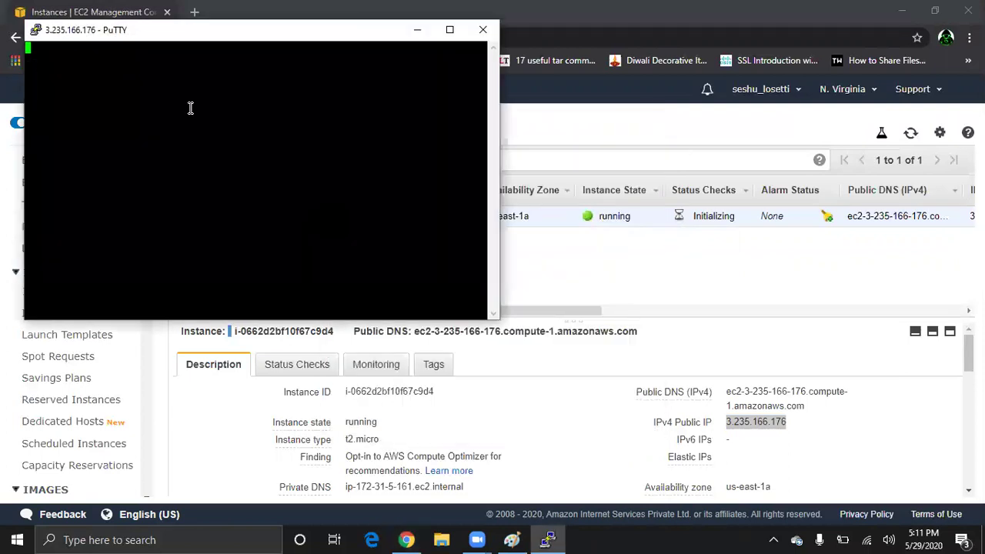
pyautogui.click(422, 367)
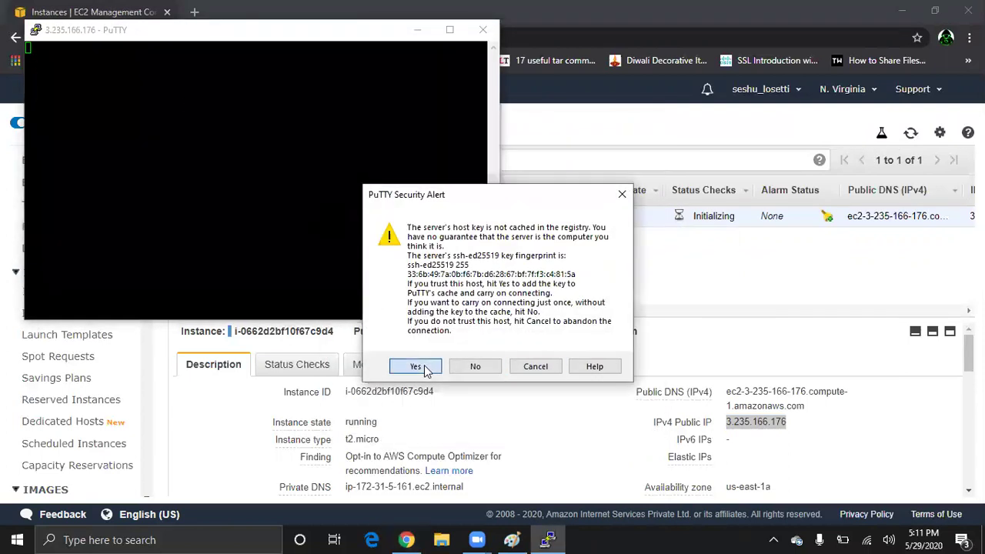
pyautogui.write('ec2-user')
pyautogui.press('Return')
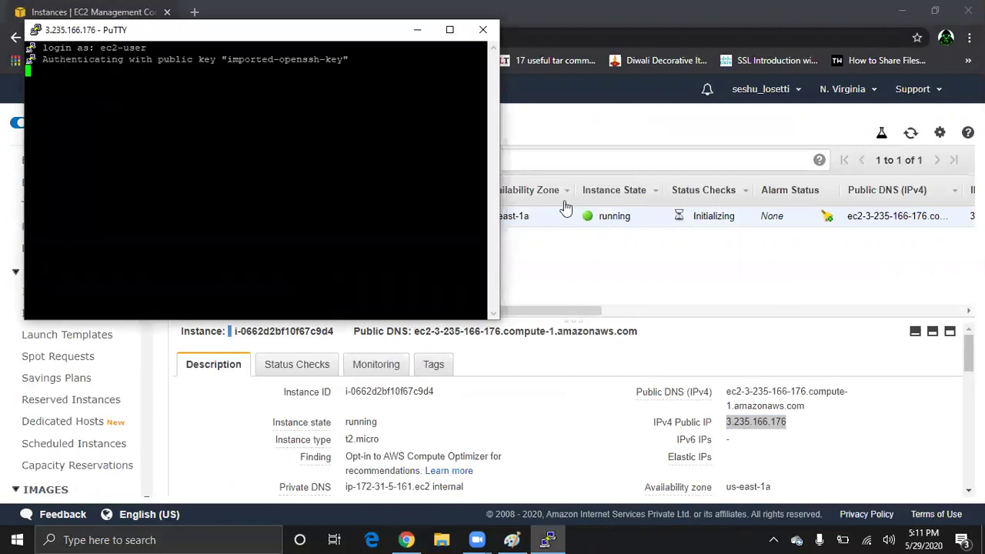
pyautogui.click(452, 30)
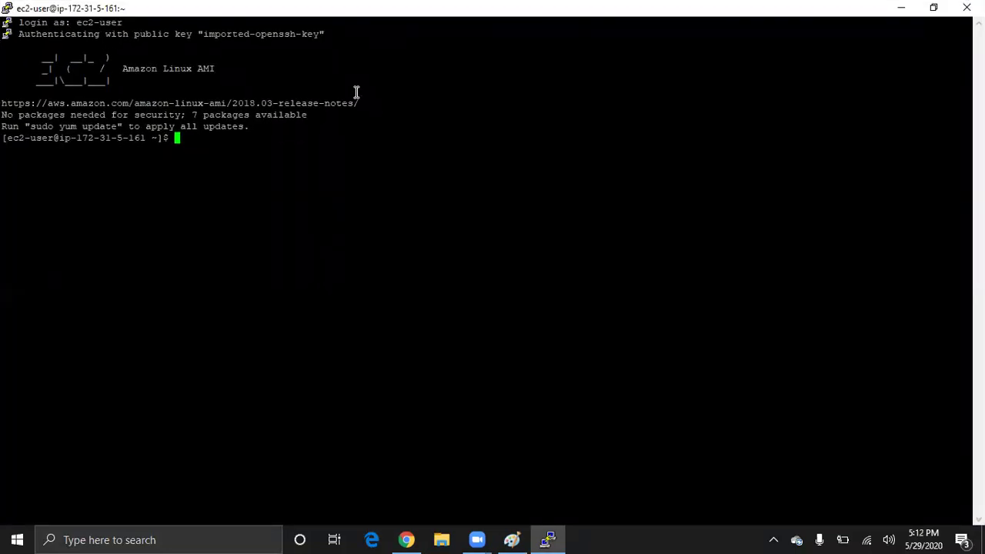
# Become root with "sudo su -" and install the Apache web server with "yum install httpd -y"
pyautogui.write('sudo su ')
pyautogui.write('-')
pyautogui.press('Return')
pyautogui.write('yum install http')
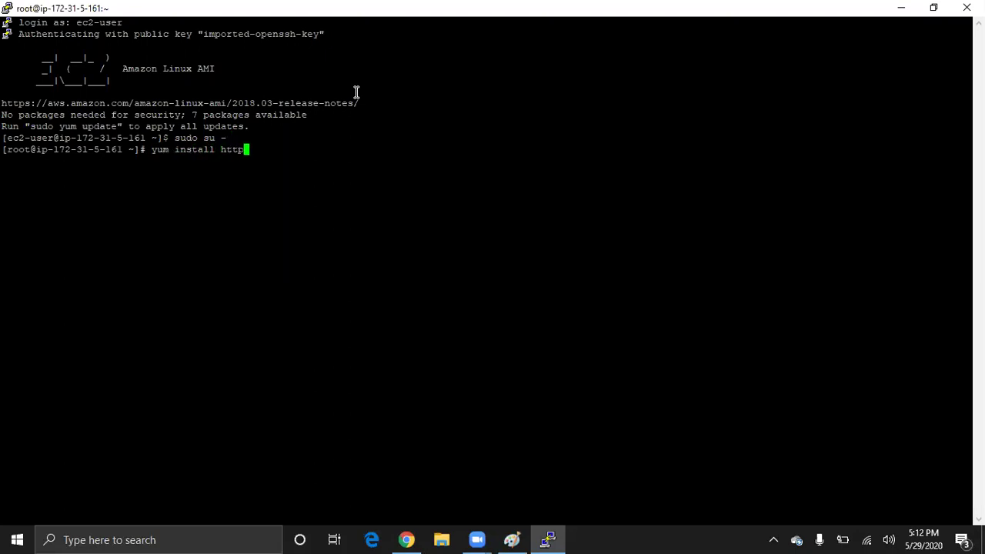
pyautogui.write('d -y')
pyautogui.press('Return')
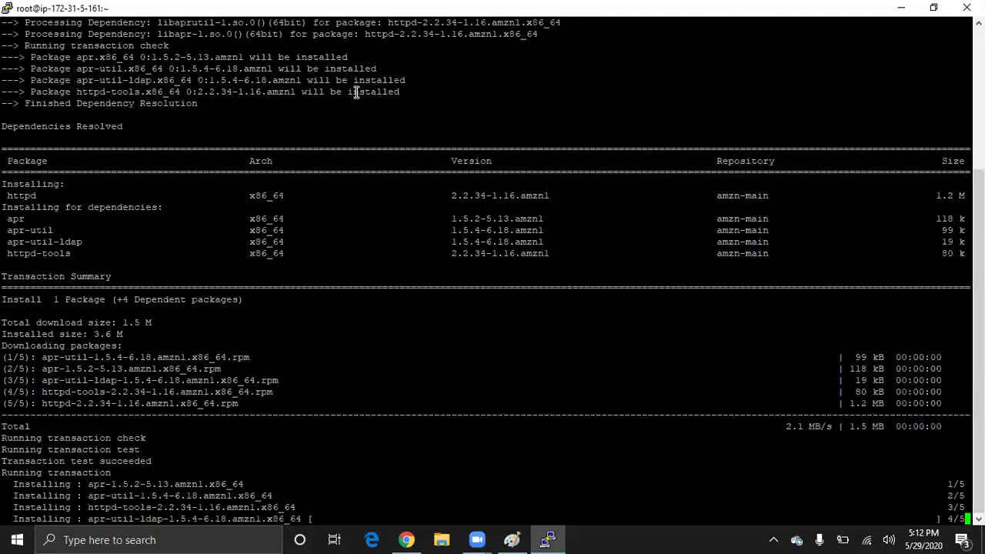
# Change to the /var/www/html directory and list its contents
pyautogui.write('cd /var')
pyautogui.press('BackSpace')
pyautogui.write('r')
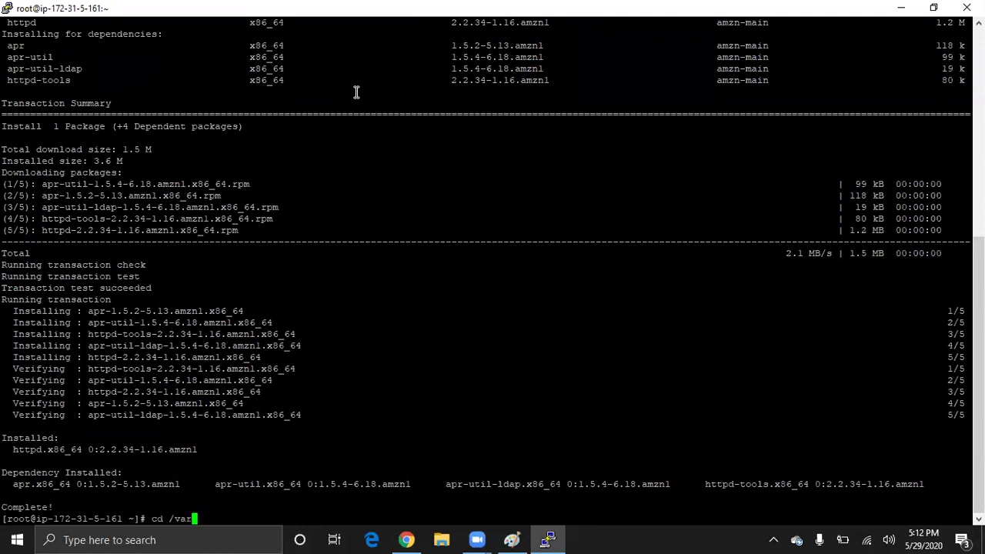
pyautogui.write('/www/html')
pyautogui.press('Return')
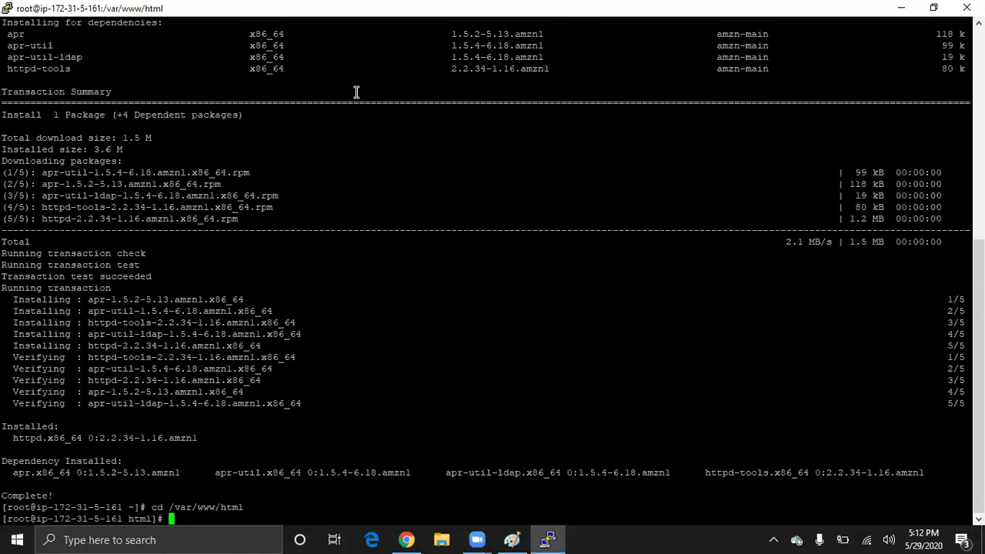
pyautogui.write('ls')
pyautogui.press('Return')
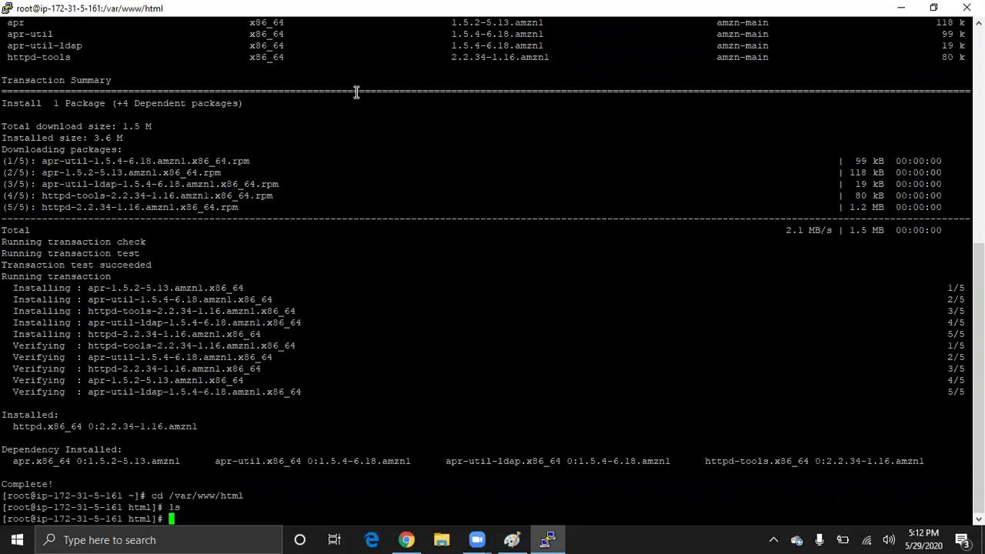
# Open a new file named index.html in the vi editor
pyautogui.write('sudo')
pyautogui.press('BackSpace')
pyautogui.press('BackSpace')
pyautogui.press('BackSpace')
pyautogui.press('BackSpace')
pyautogui.write('vi index.html')
pyautogui.press('Return')
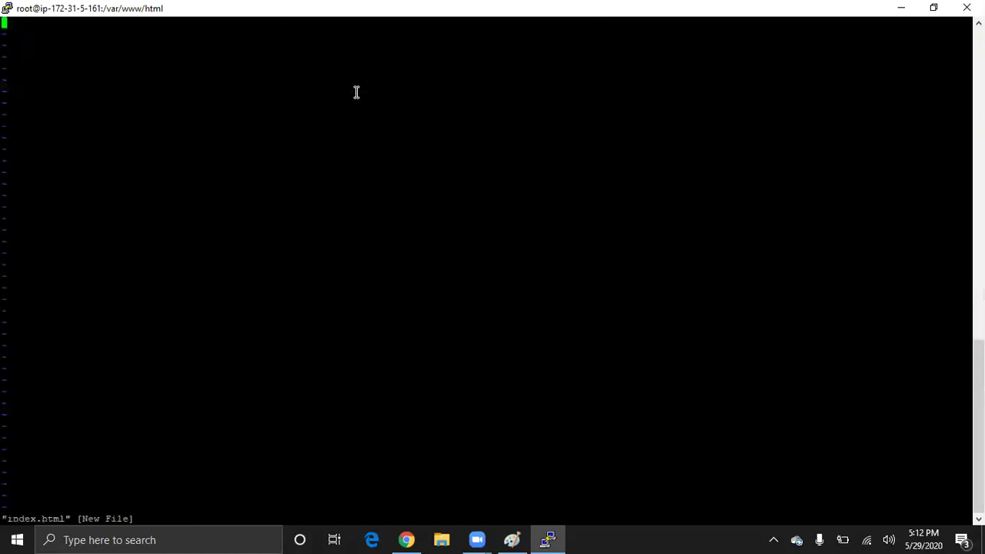
# Write the line "<h1>Web serve-1</h1>" into index.html, then save the file and quit vi
pyautogui.write('i<')
pyautogui.write('h')
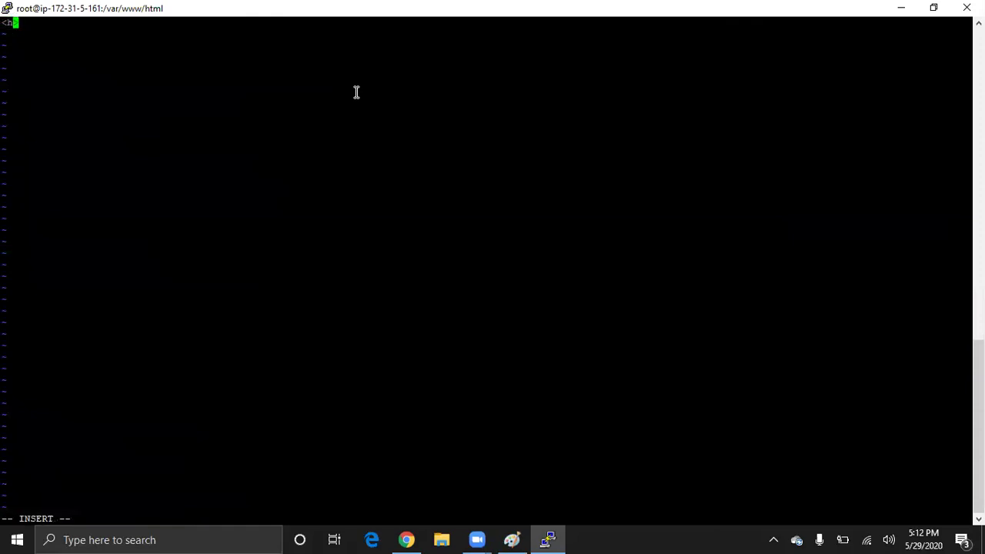
pyautogui.write('1></h1>')
pyautogui.press('Left')
pyautogui.press('Left')
pyautogui.press('Left')
pyautogui.press('Left')
pyautogui.press('Left')
pyautogui.write('Web server1')
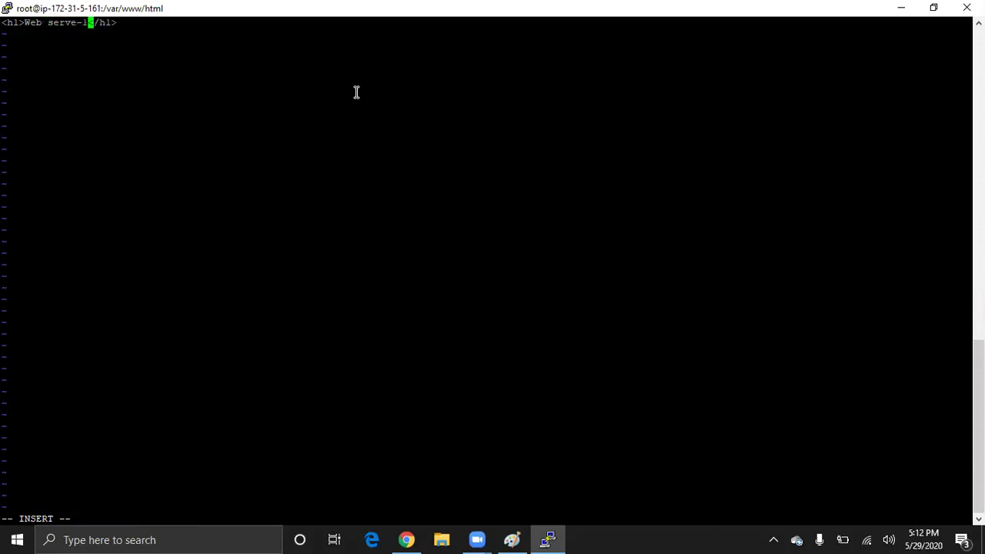
pyautogui.press('Escape')
pyautogui.write(':wq')
pyautogui.press('Return')
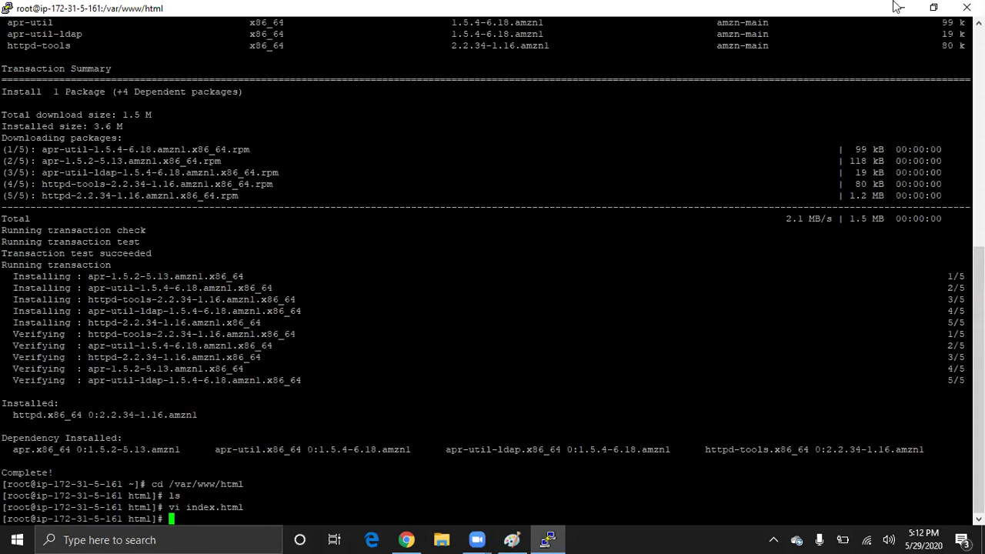
# Copy the instance's public DNS name from the AWS console and load it in a new browser tab
pyautogui.click(902, 7)
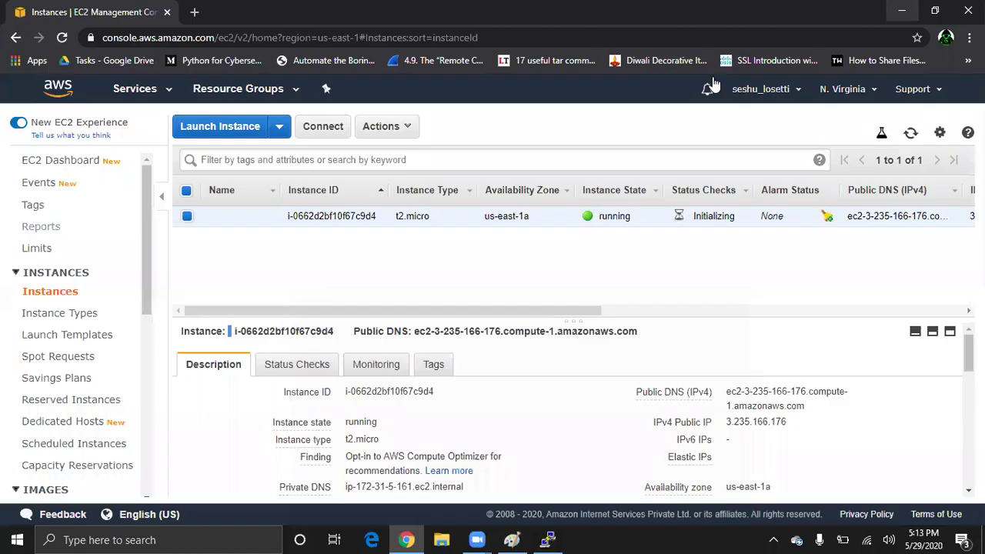
pyautogui.click(817, 407)
pyautogui.hotkey('ctrl', 't')
pyautogui.hotkey('ctrl', 'v')
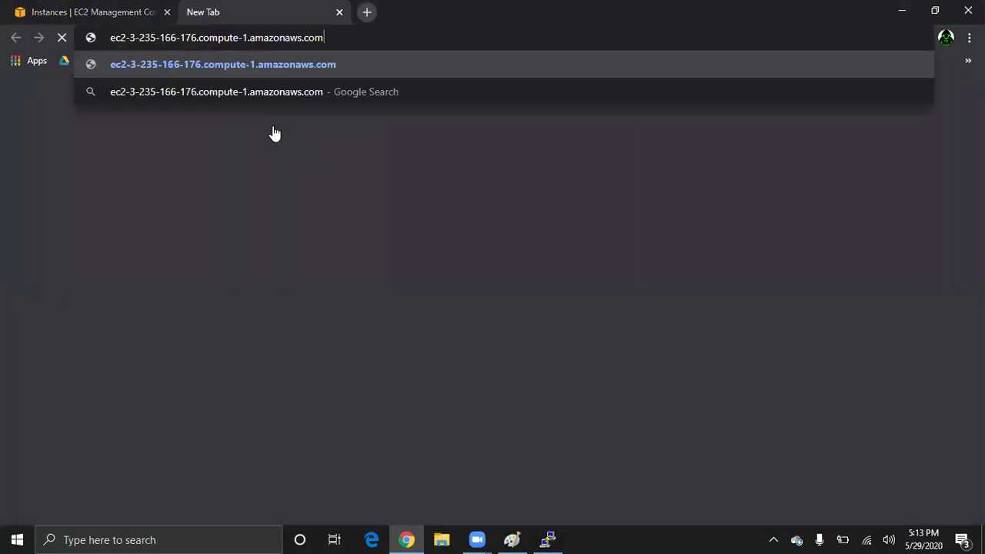
pyautogui.press('Return')
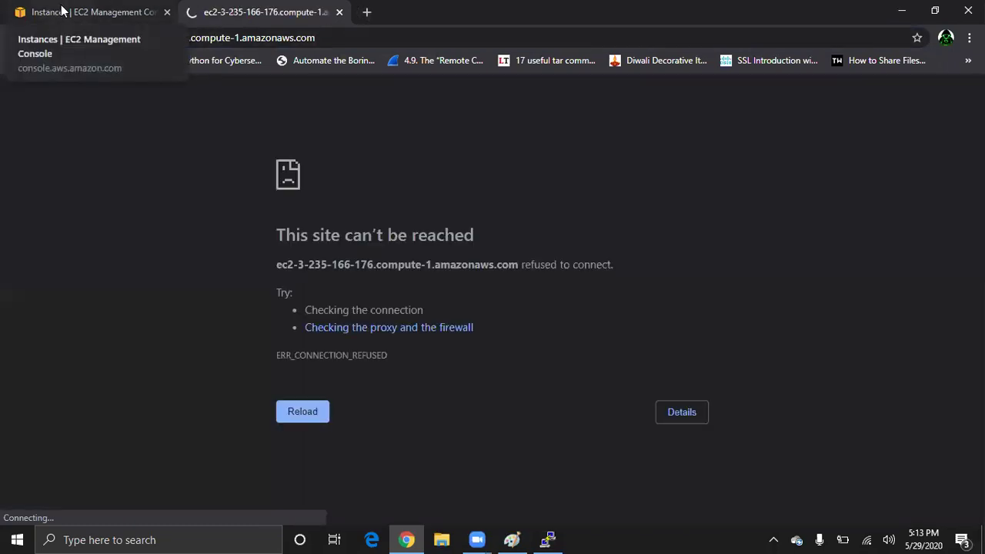
# Return to the PuTTY session and start the web server with "service httpd start"
pyautogui.click(62, 9)
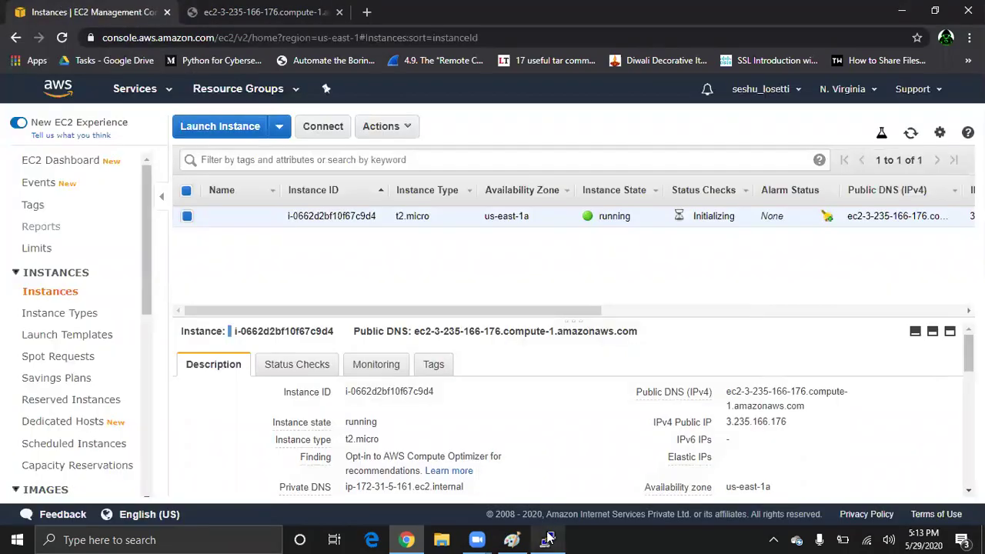
pyautogui.click(547, 539)
pyautogui.write('service ')
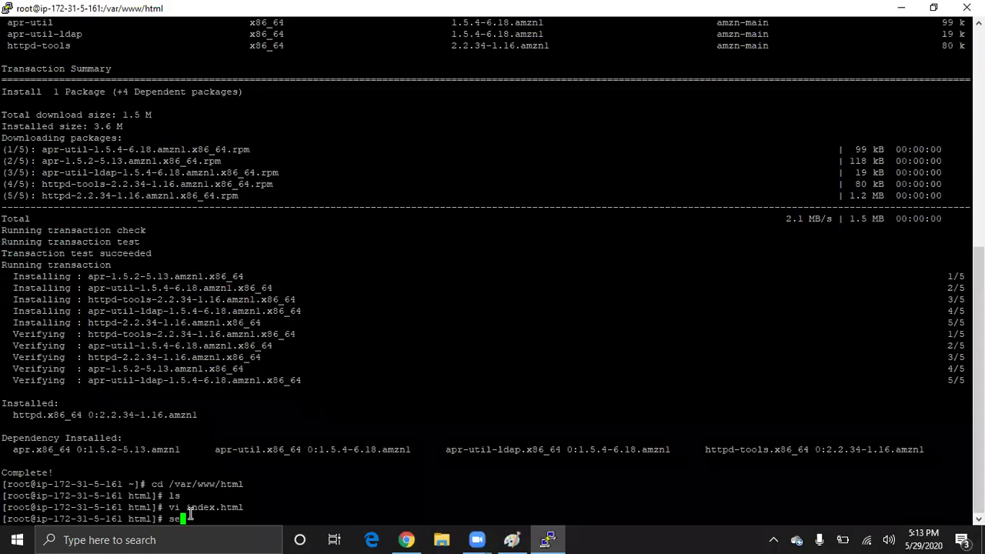
pyautogui.write('httpd start')
pyautogui.press('Return')
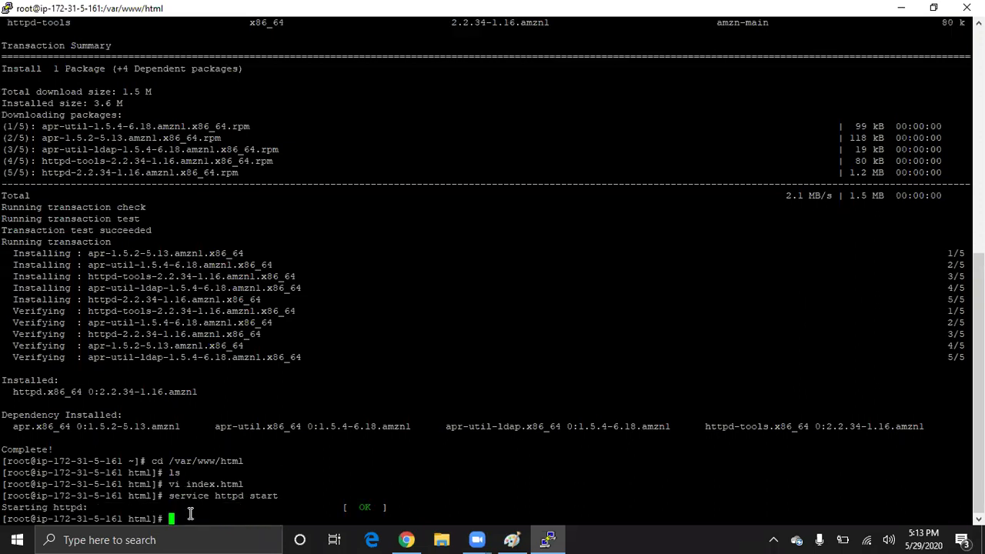
# Switch to the browser tab with the instance's public DNS address and reload the page
pyautogui.hotkey('alt', 'Tab')
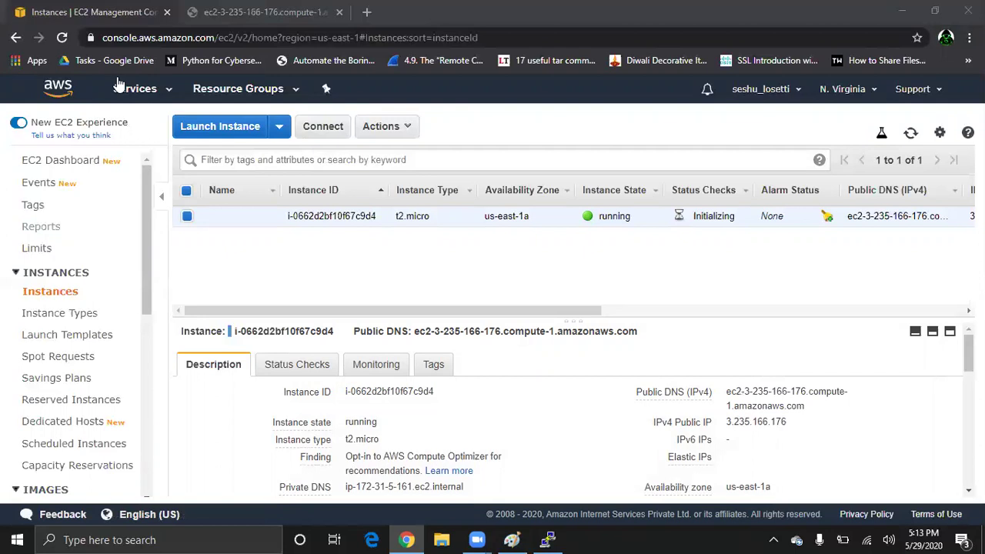
pyautogui.hotkey('ctrl', 'Tab')
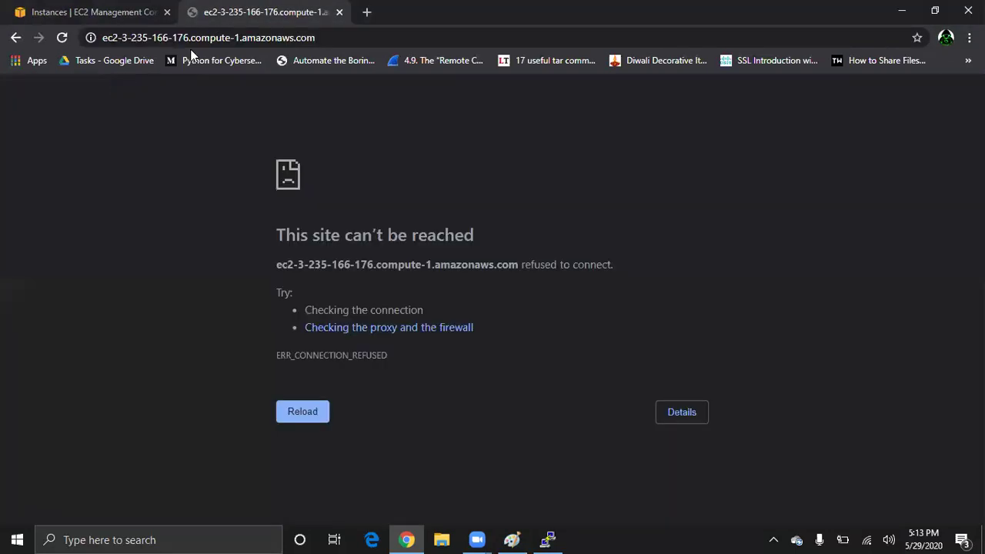
pyautogui.click(63, 38)
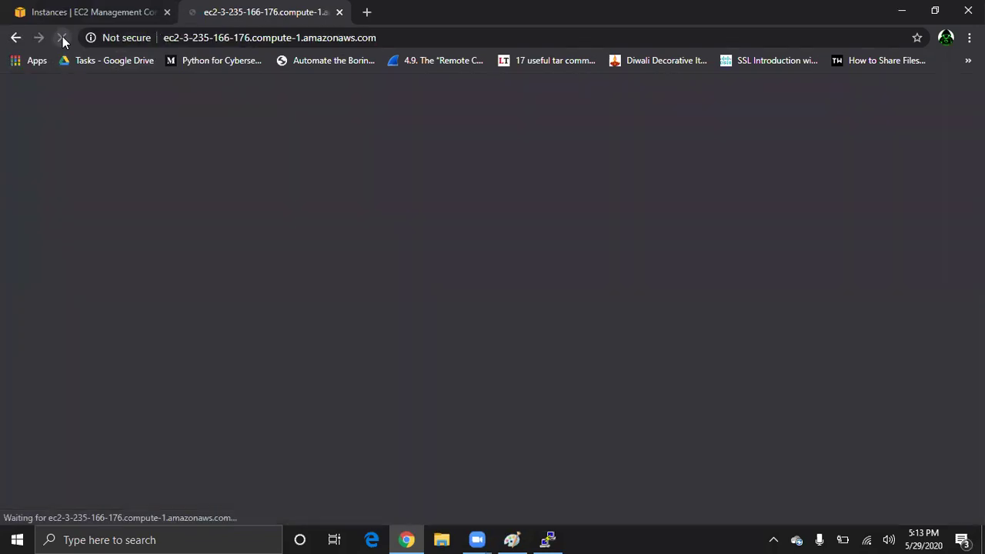
# Create an image named myimage from the running instance in the EC2 console and dismiss the request confirmation
pyautogui.click(73, 8)
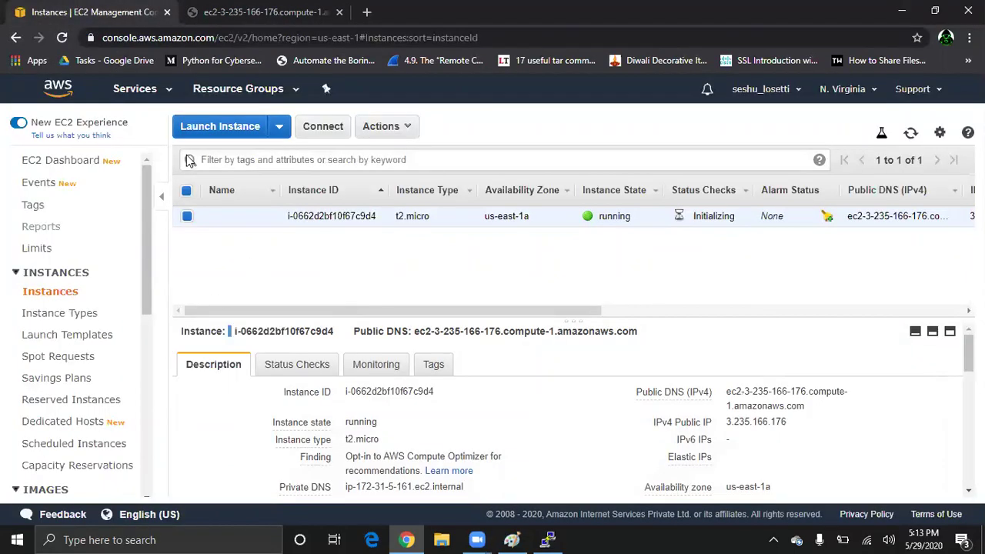
pyautogui.rightClick(373, 216)
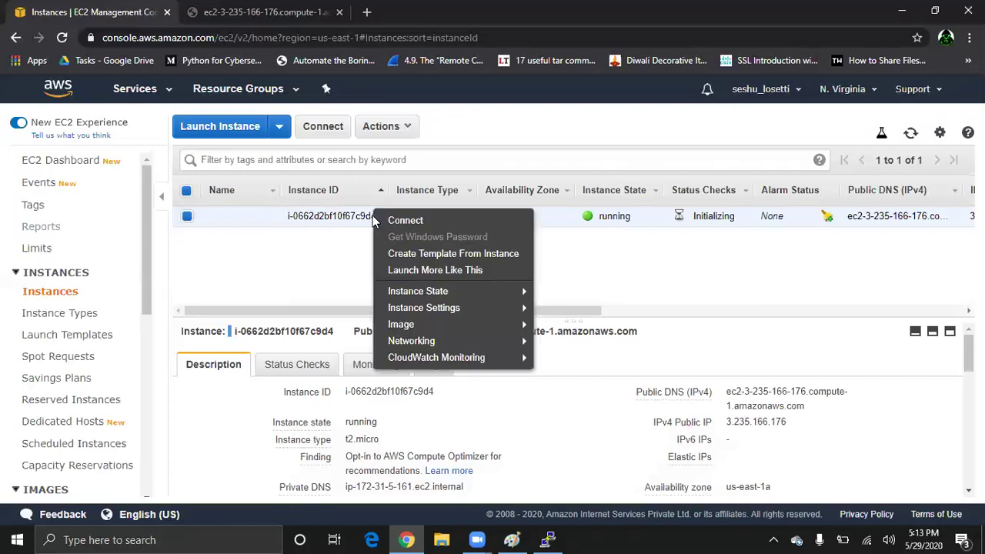
pyautogui.moveTo(429, 297)
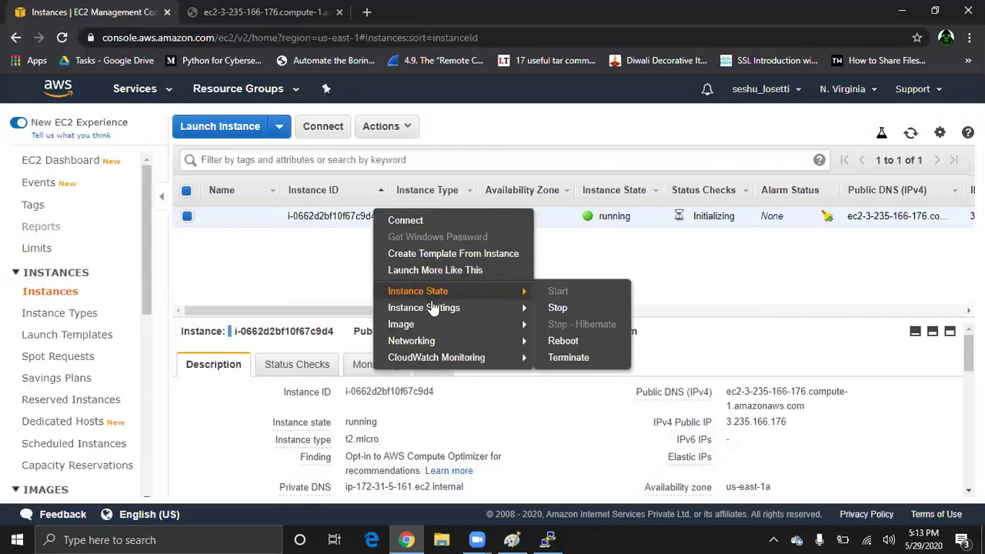
pyautogui.moveTo(510, 326)
pyautogui.click(577, 324)
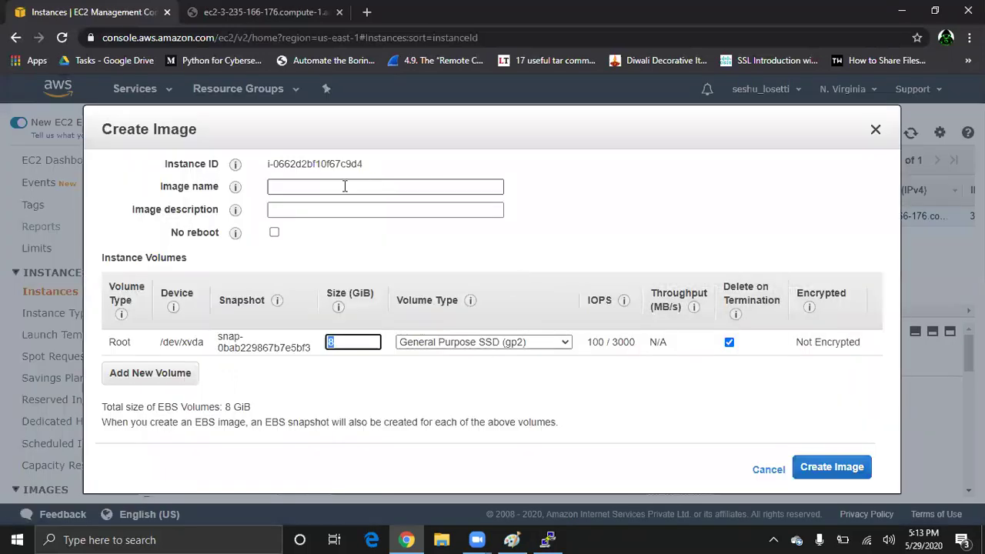
pyautogui.click(342, 187)
pyautogui.write('myimage')
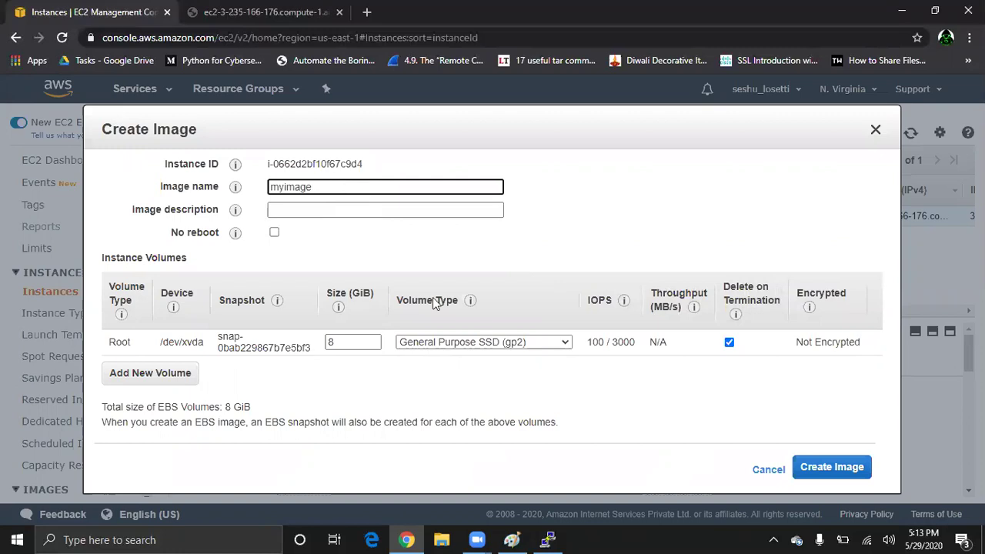
pyautogui.click(831, 467)
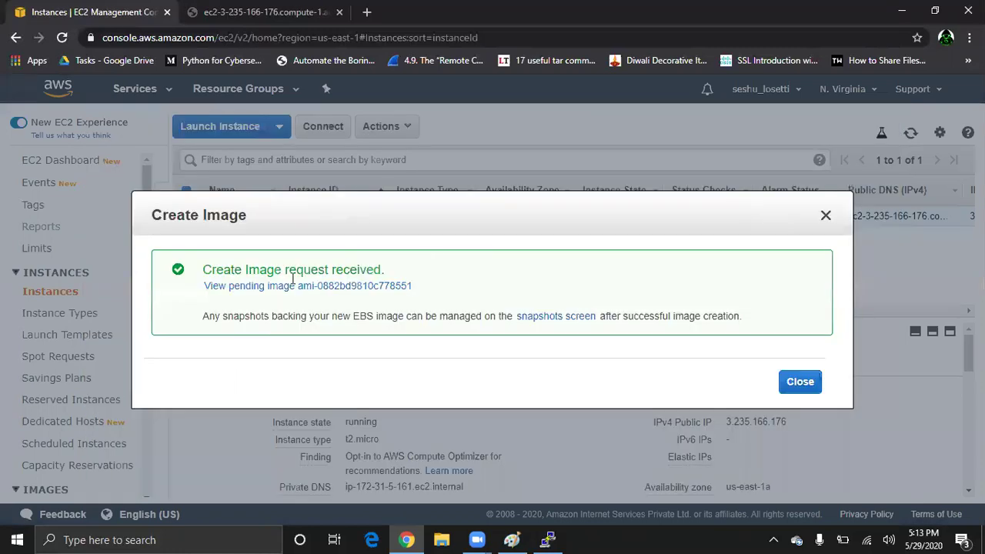
pyautogui.click(800, 383)
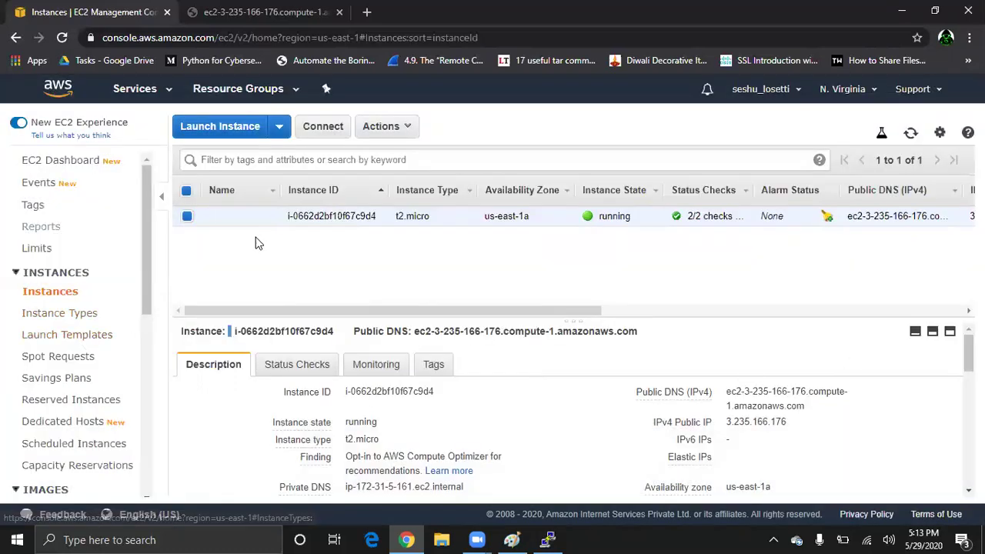
# Switch to the PuTTY session, dismiss the connection error and close the inactive terminal window
pyautogui.click(550, 537)
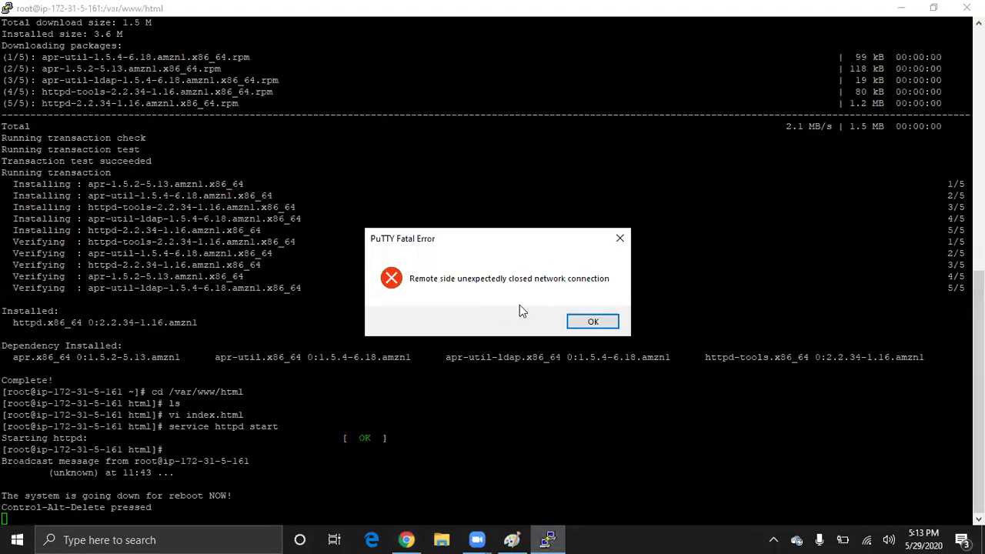
pyautogui.click(592, 323)
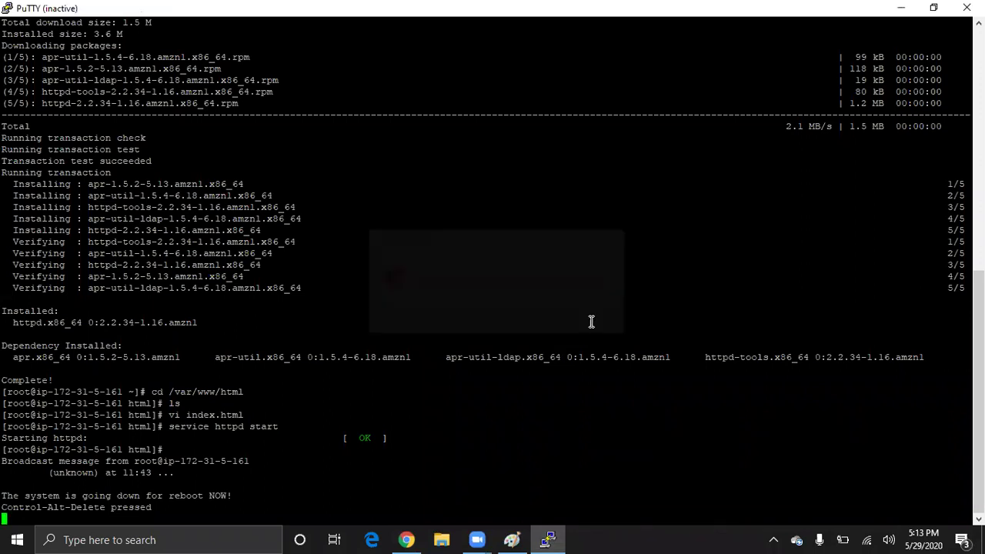
pyautogui.click(954, 9)
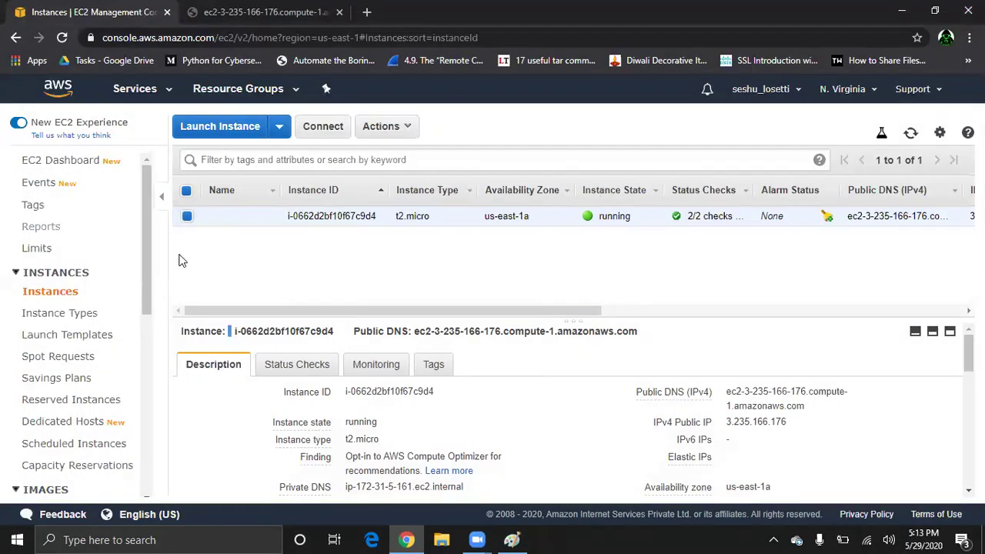
# Check the new image in the AMI list, and name the running EC2 instance "original" in the instance list
pyautogui.scroll(-2, 40, 347)
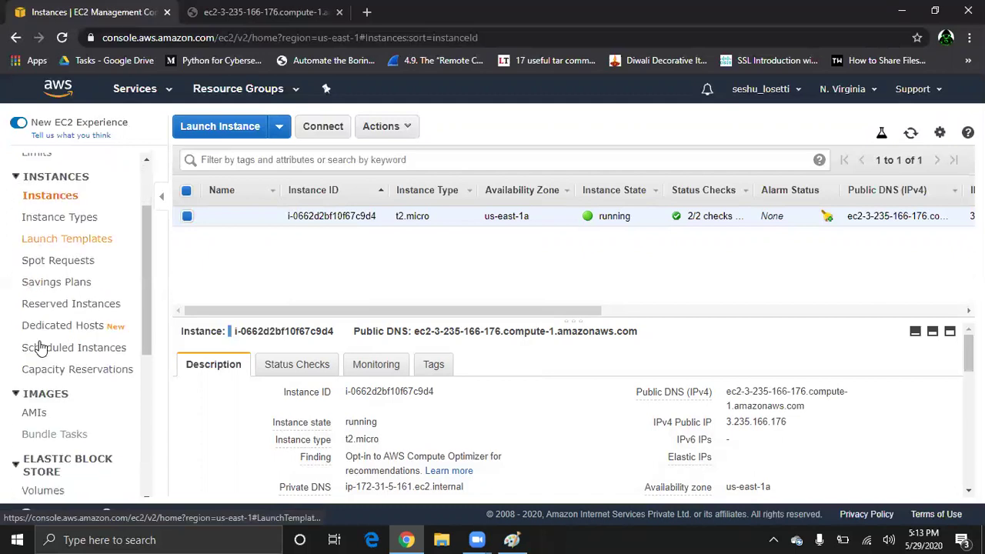
pyautogui.click(35, 414)
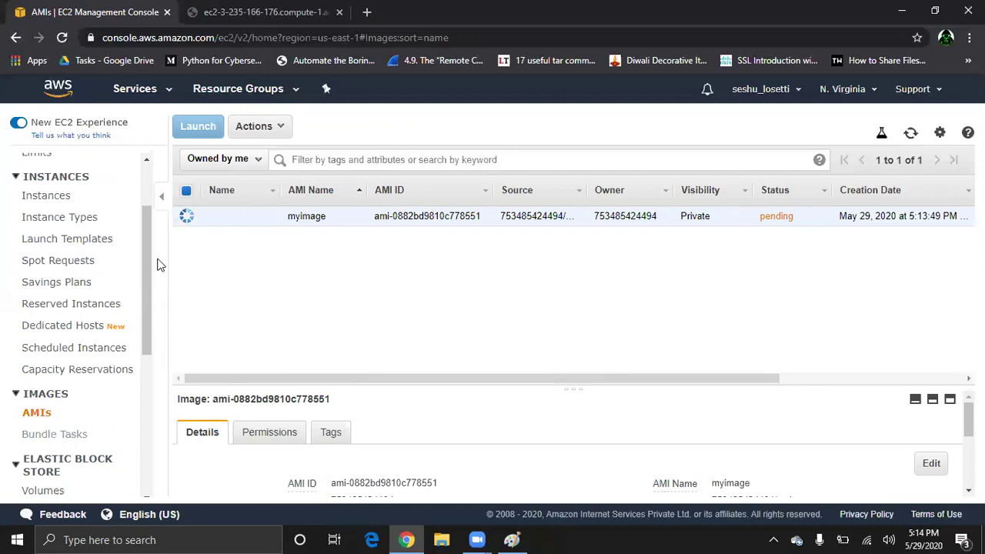
pyautogui.click(44, 196)
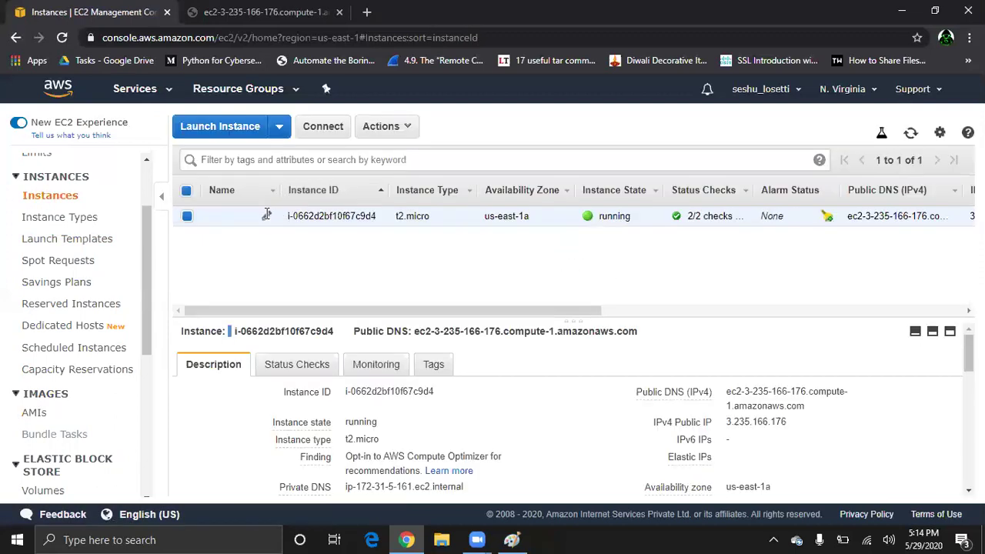
pyautogui.click(267, 218)
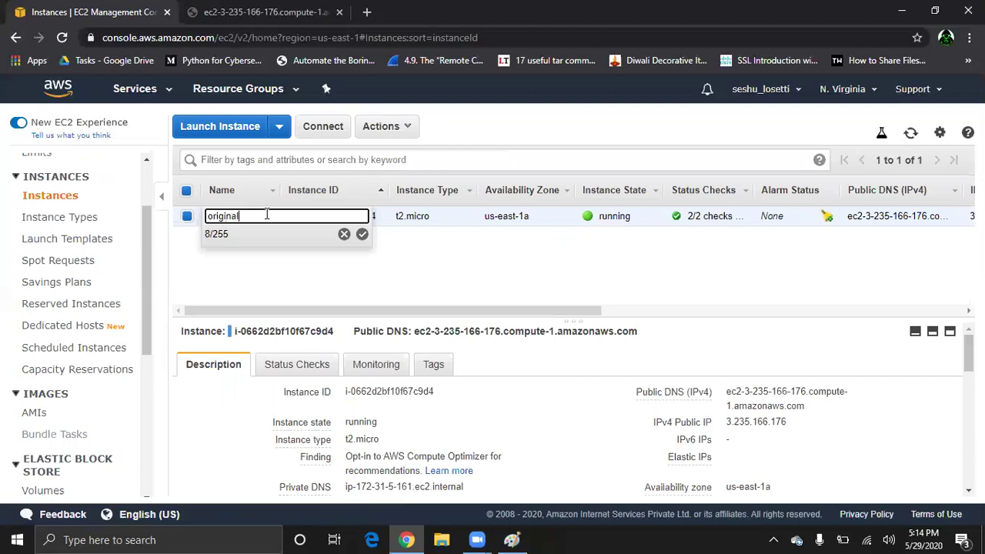
pyautogui.click(362, 234)
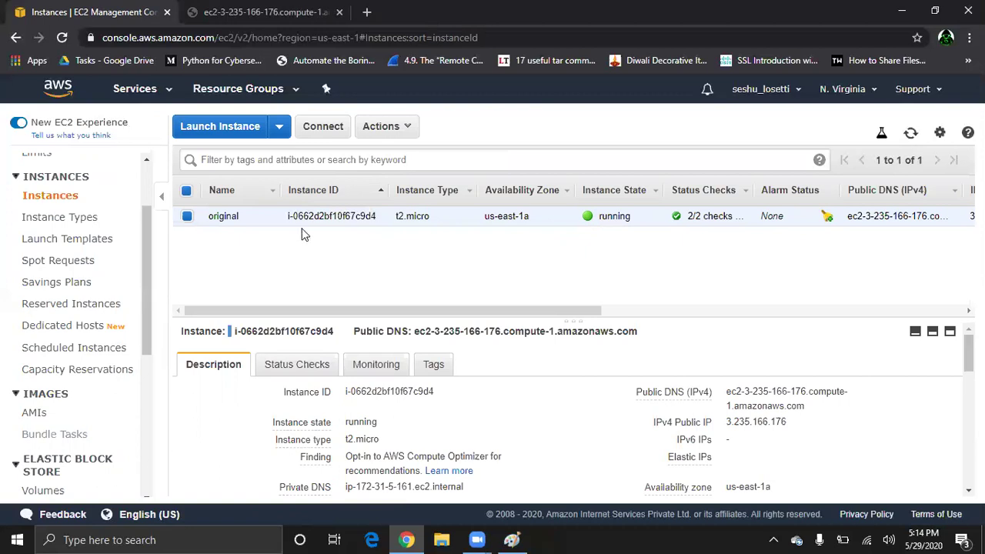
# Reopen the AMI list and refresh it to check the status of myimage
pyautogui.scroll(-2, 77, 354)
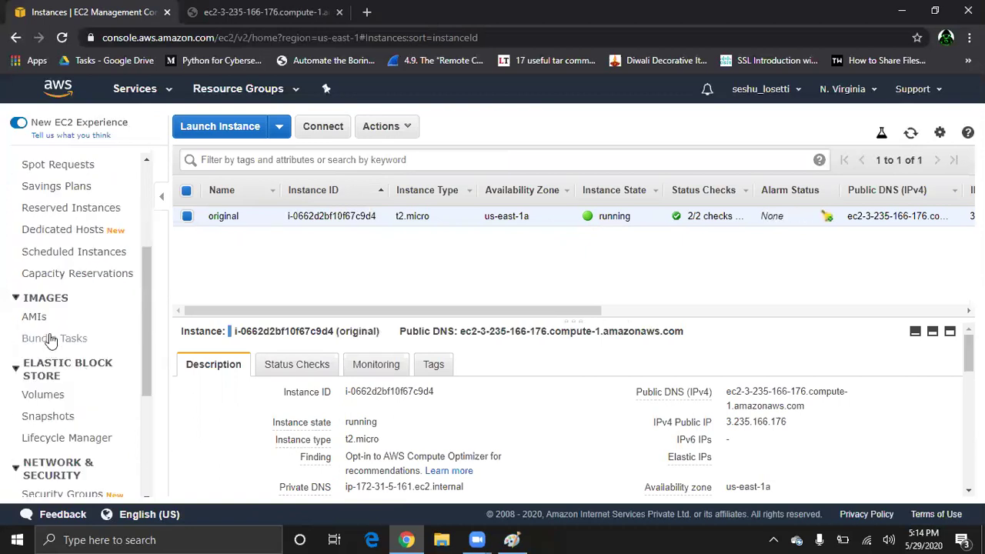
pyautogui.click(33, 317)
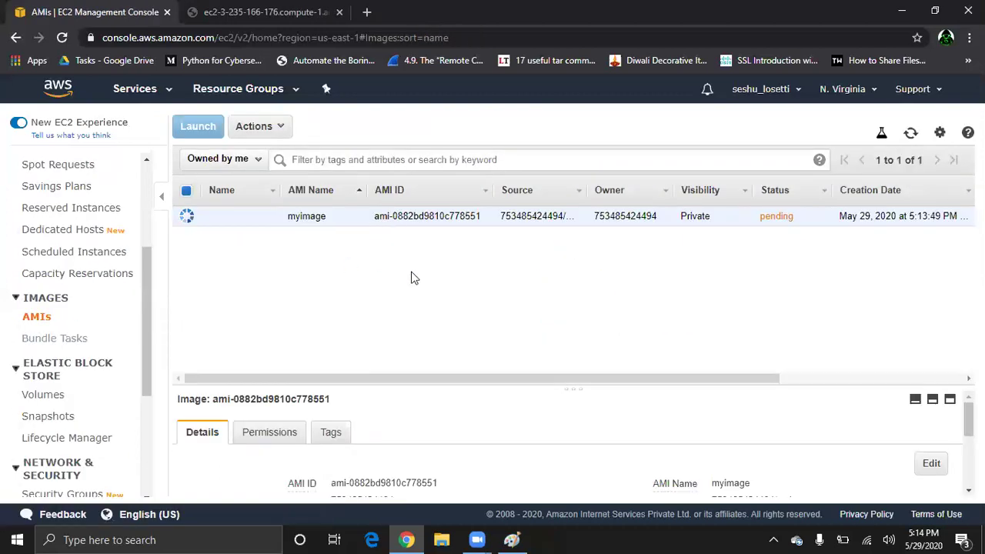
pyautogui.click(909, 135)
# Open the Load Balancers page and close the browser tab showing the instance's web page
pyautogui.scroll(-1, 87, 373)
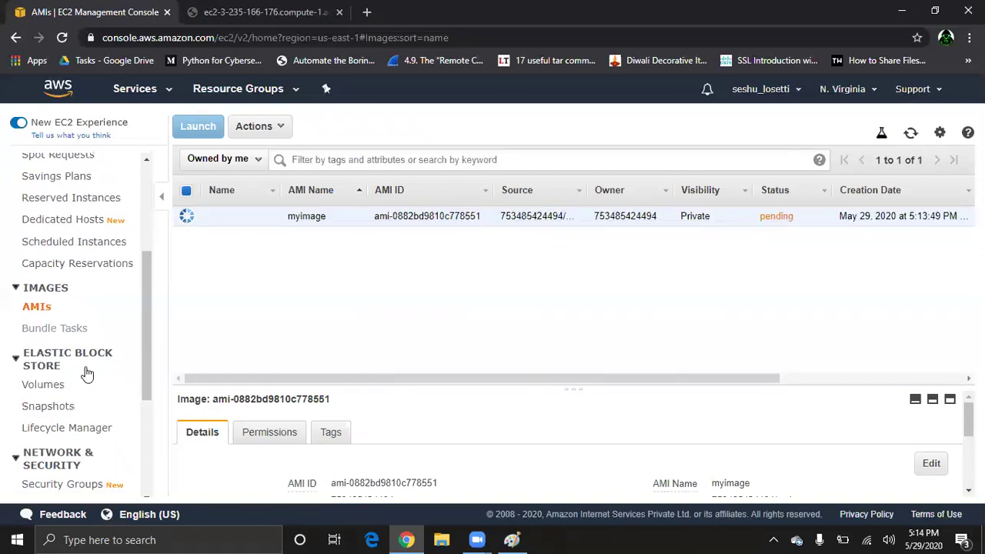
pyautogui.scroll(-3, 87, 373)
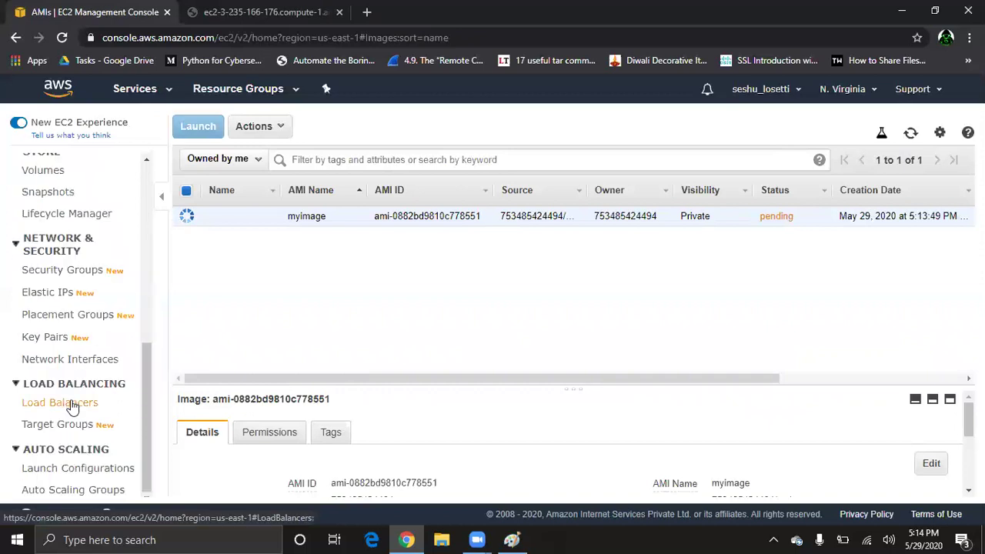
pyautogui.click(72, 405)
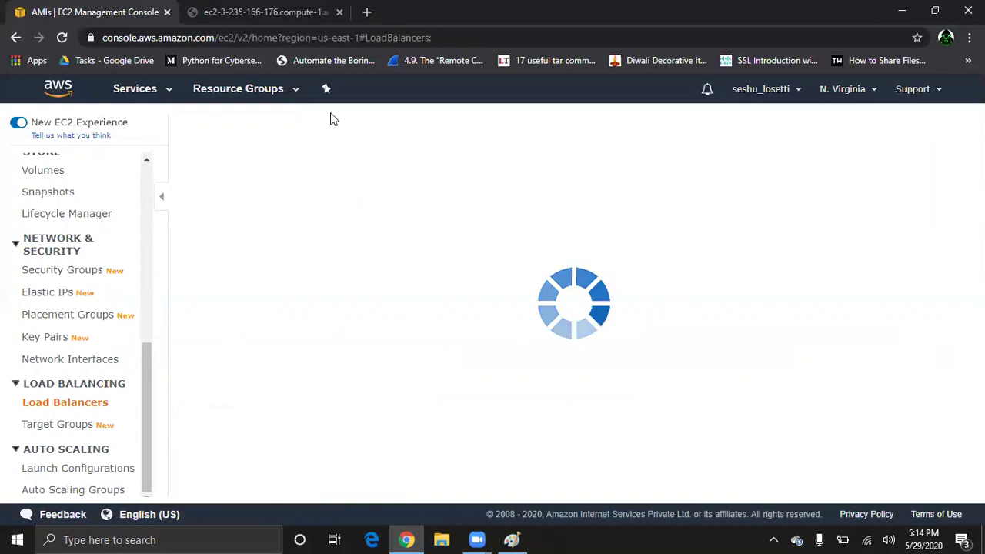
pyautogui.hotkey('ctrl', 'Tab')
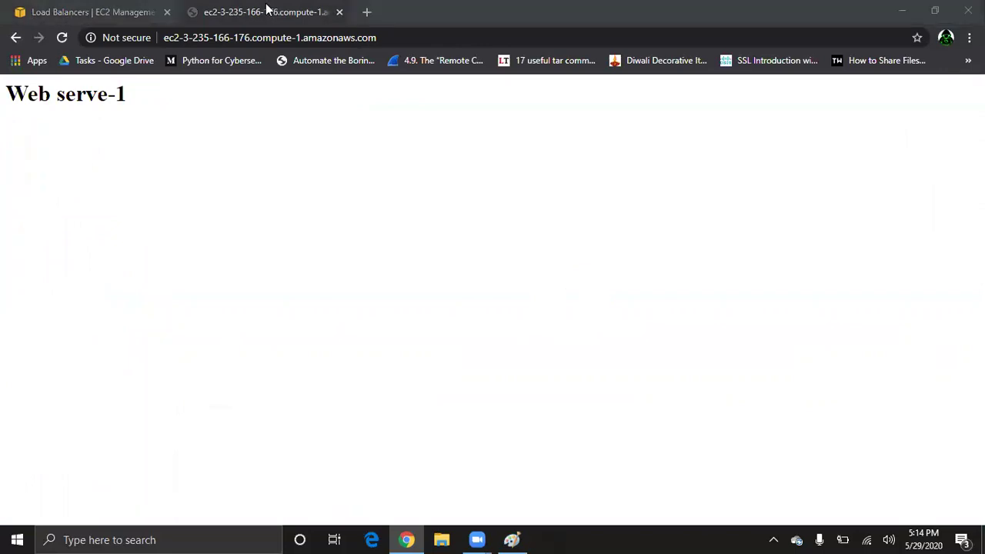
pyautogui.click(339, 11)
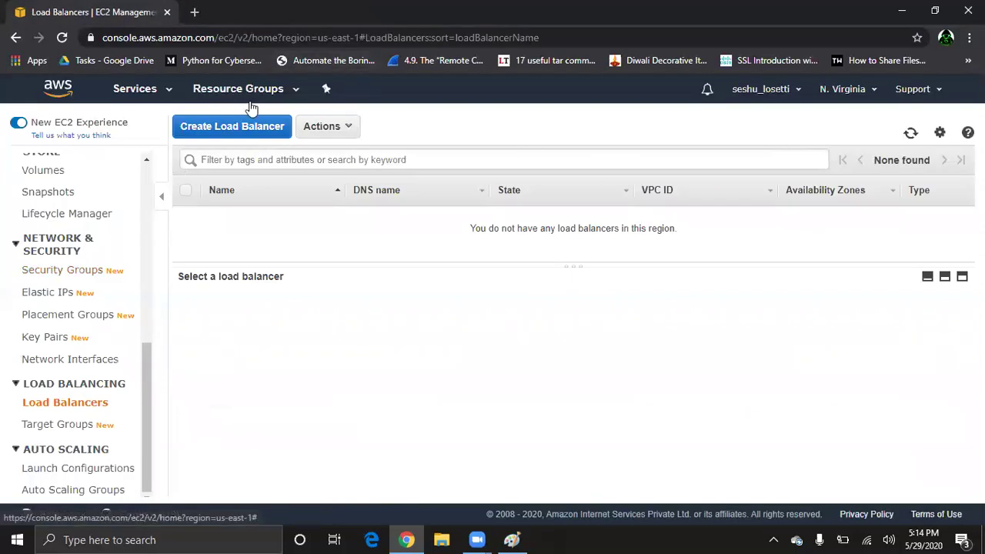
# Start creating an Application Load Balancer and name it load1
pyautogui.click(264, 135)
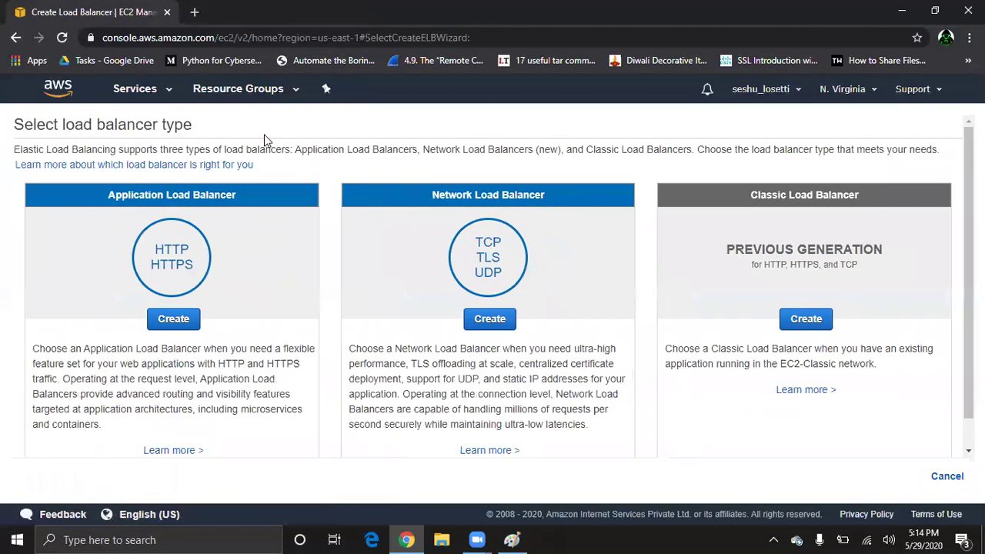
pyautogui.click(173, 319)
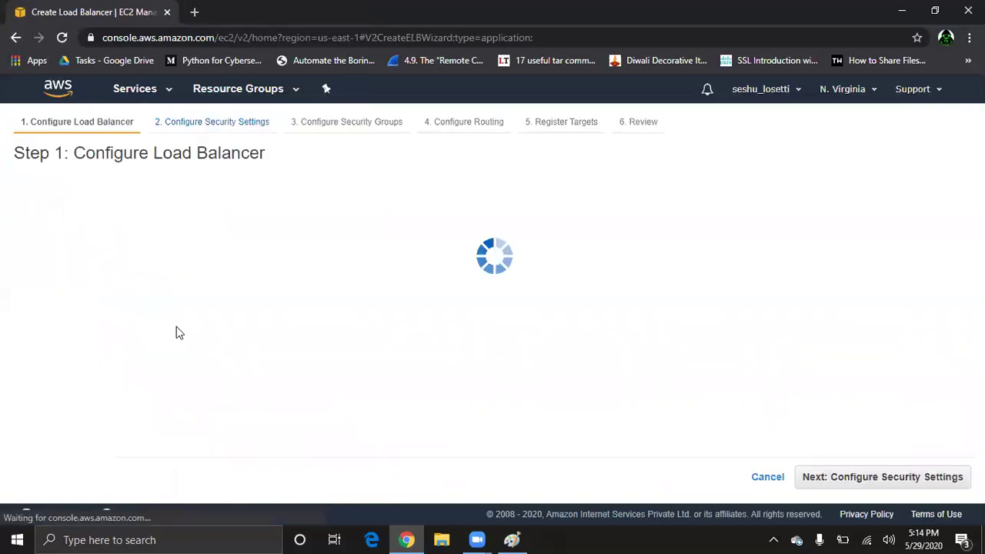
pyautogui.click(199, 251)
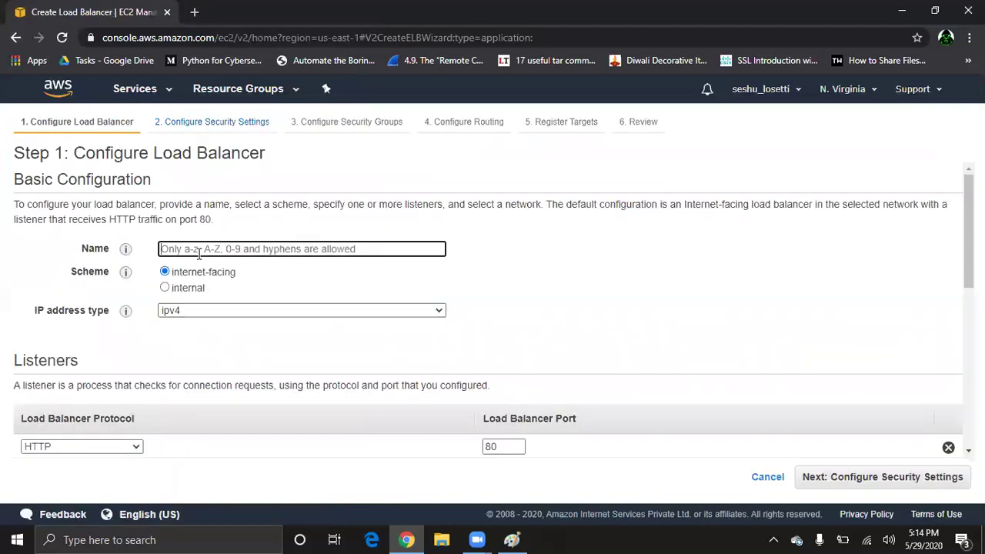
pyautogui.write('load1')
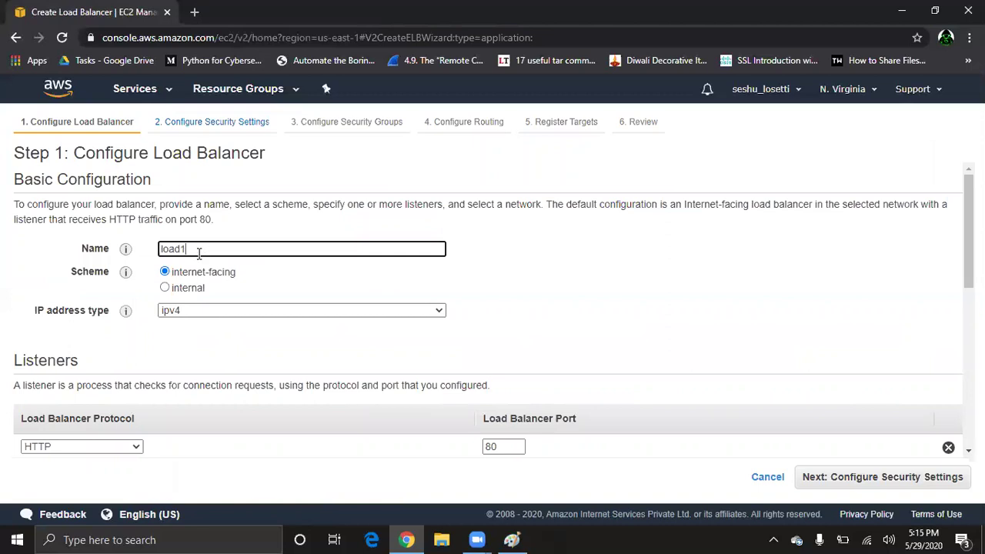
# Enable the availability zones us-east-1a, us-east-1b and us-east-1c for the load balancer and continue to the security settings
pyautogui.scroll(-4, 261, 315)
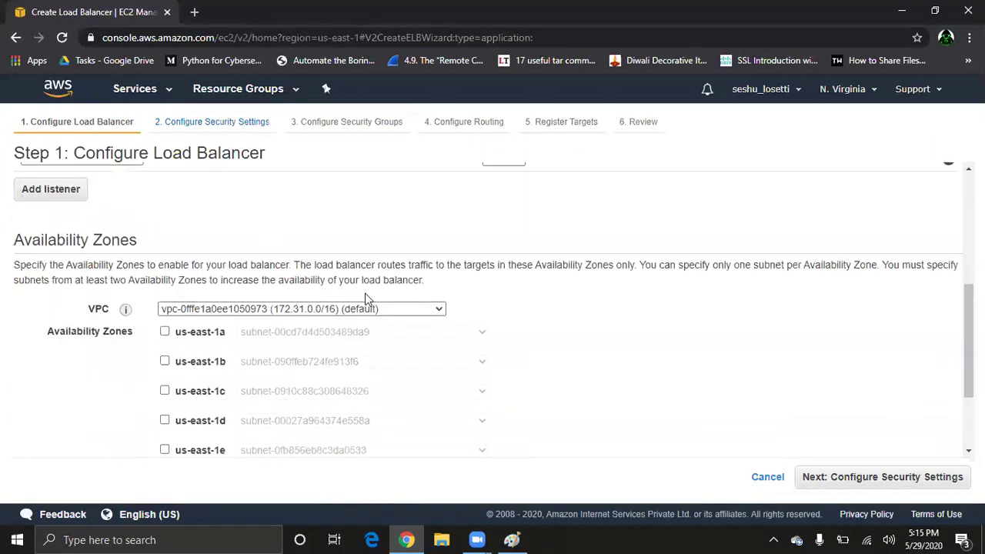
pyautogui.click(164, 334)
pyautogui.click(164, 385)
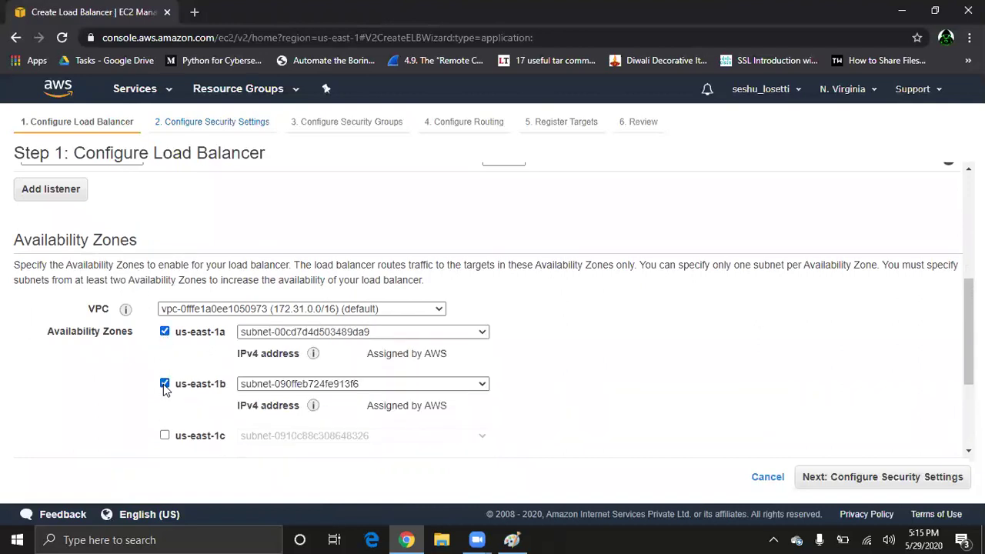
pyautogui.click(164, 436)
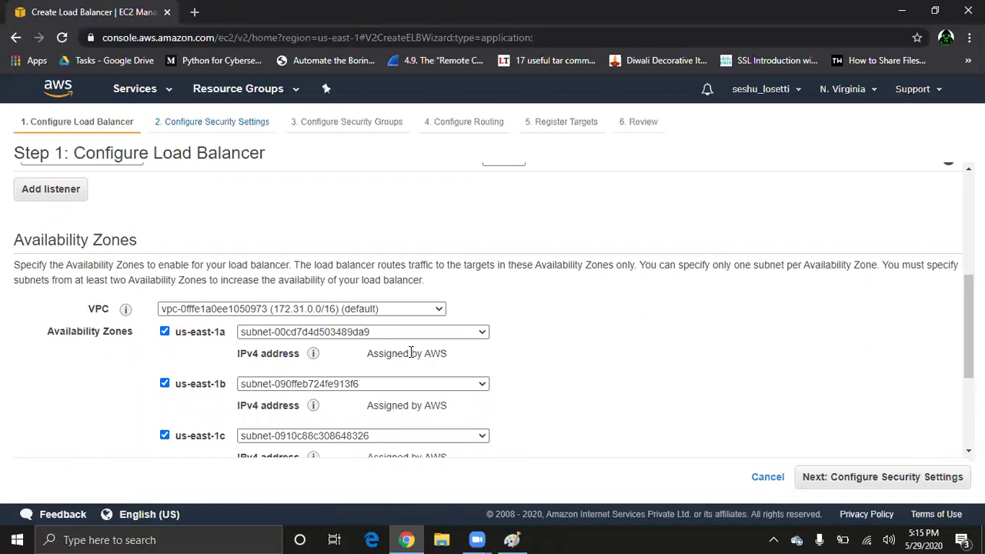
pyautogui.scroll(-3, 411, 352)
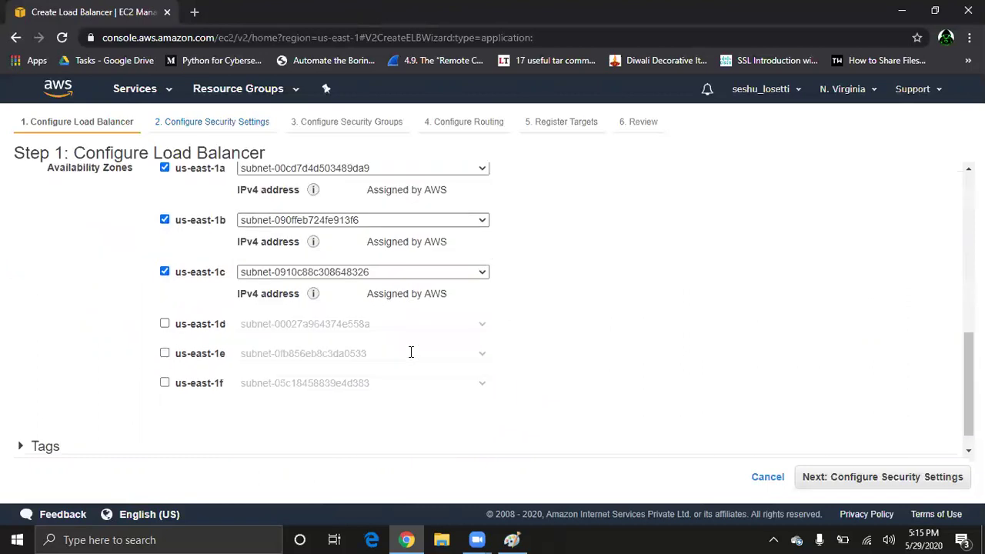
pyautogui.click(876, 485)
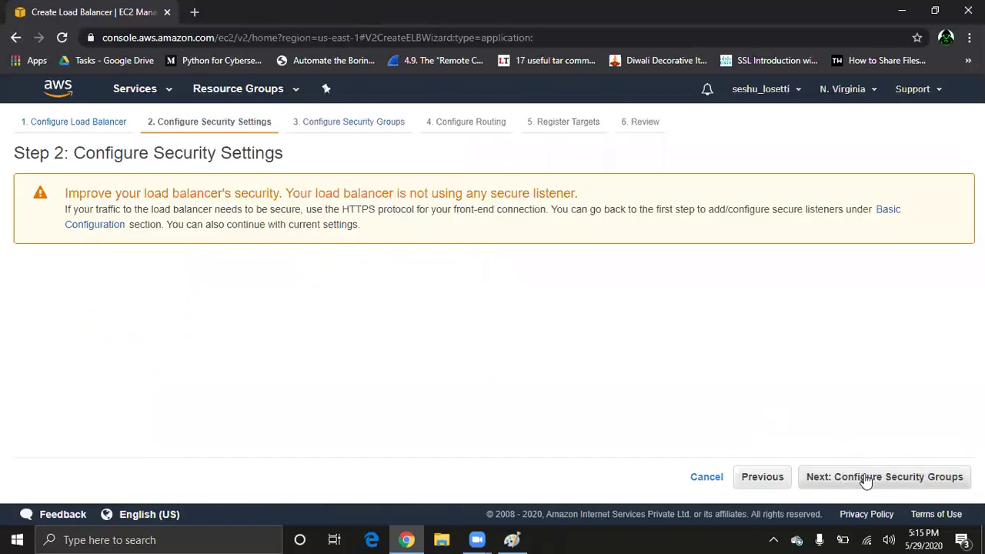
# Assign the existing launch-wizard-1 security group to the load balancer and continue to the routing configuration
pyautogui.click(866, 477)
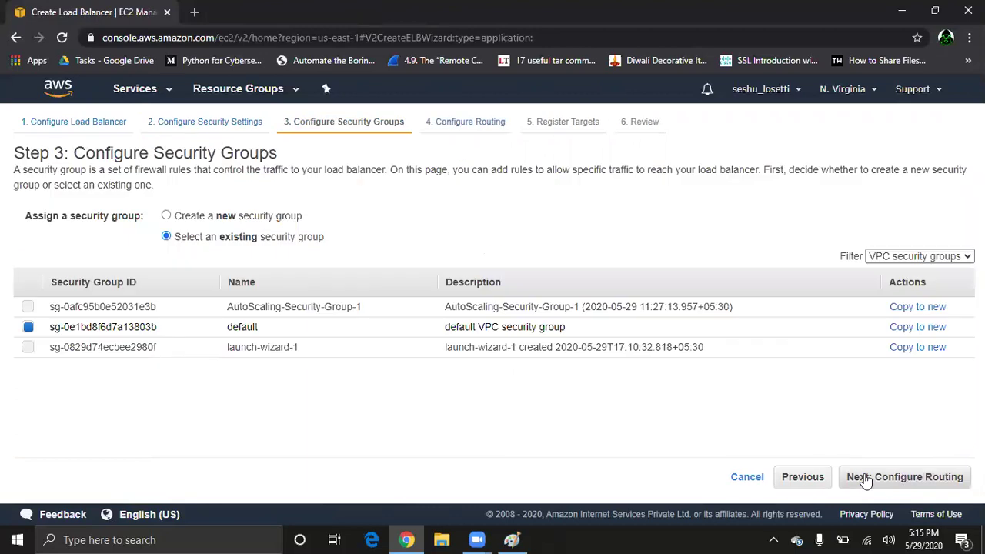
pyautogui.click(55, 348)
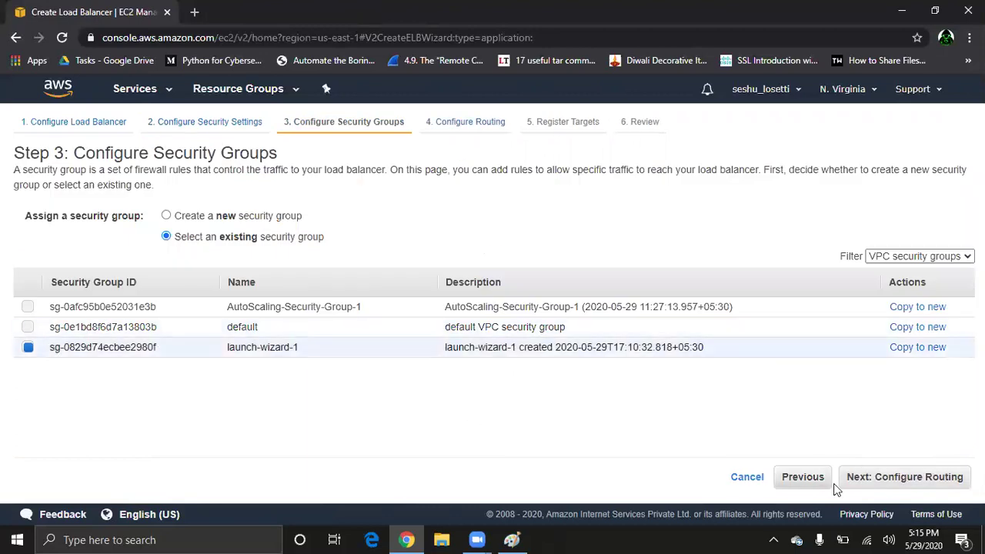
pyautogui.click(881, 486)
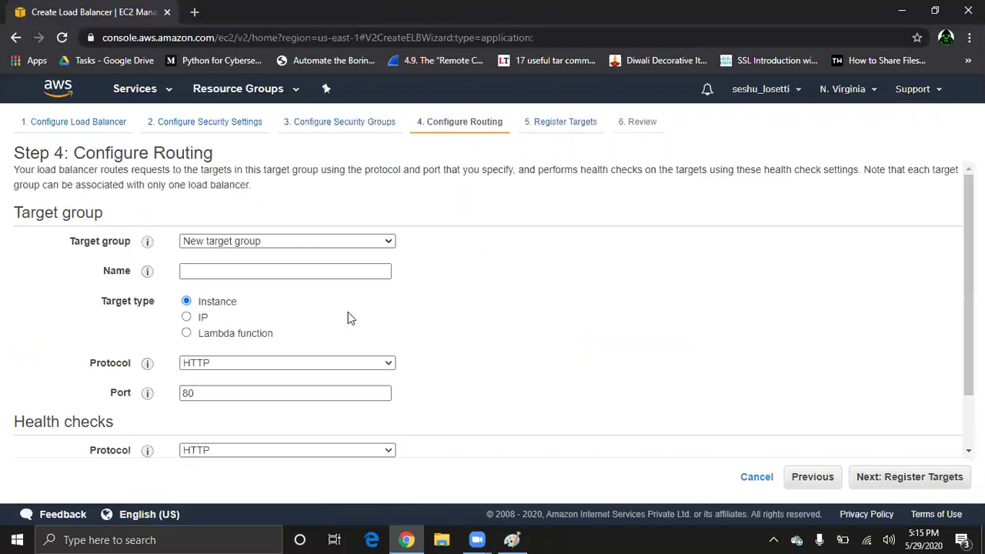
# Name the load balancer's new target group target1 and continue to target registration
pyautogui.click(284, 268)
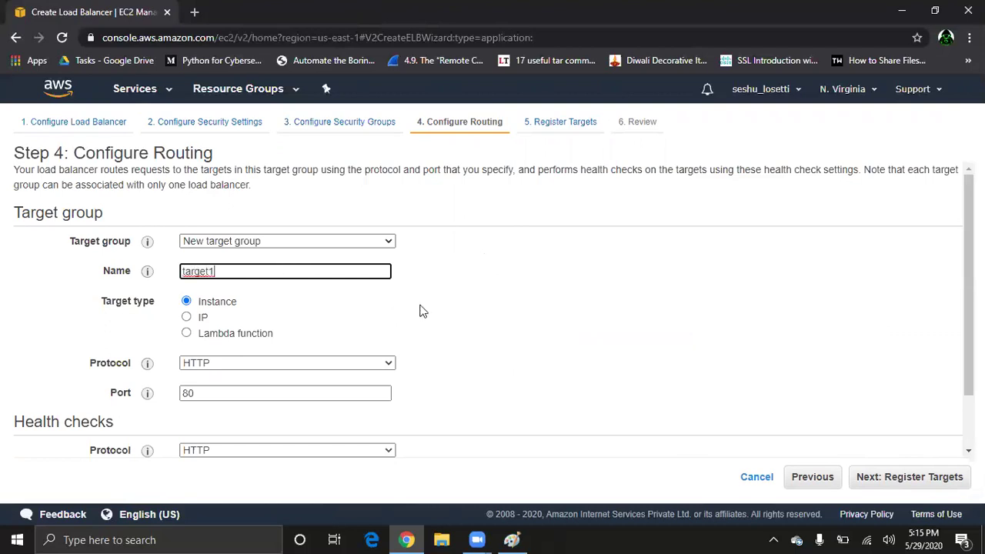
pyautogui.scroll(-1, 419, 311)
pyautogui.click(901, 478)
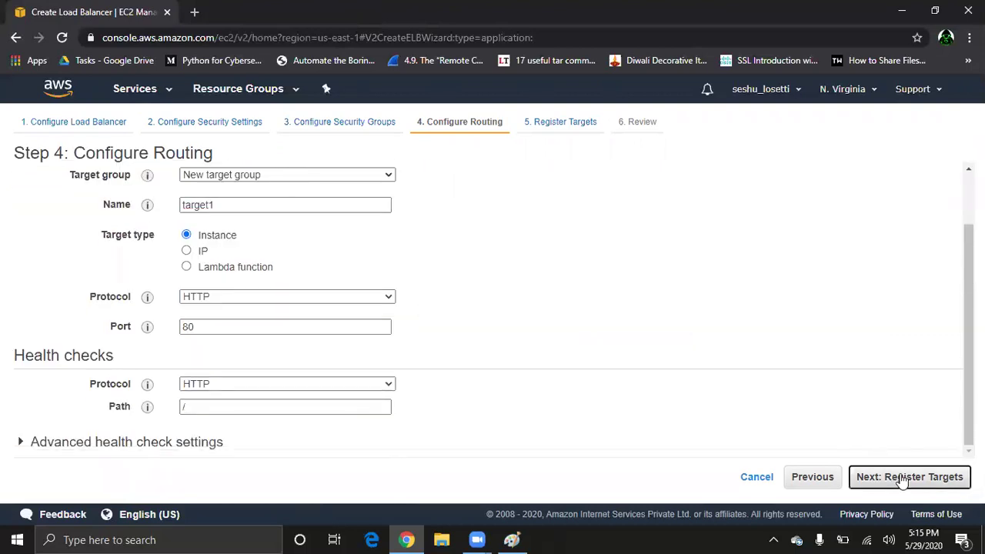
# Proceed to the review without registering targets, create the load balancer and close the creation status page
pyautogui.click(934, 477)
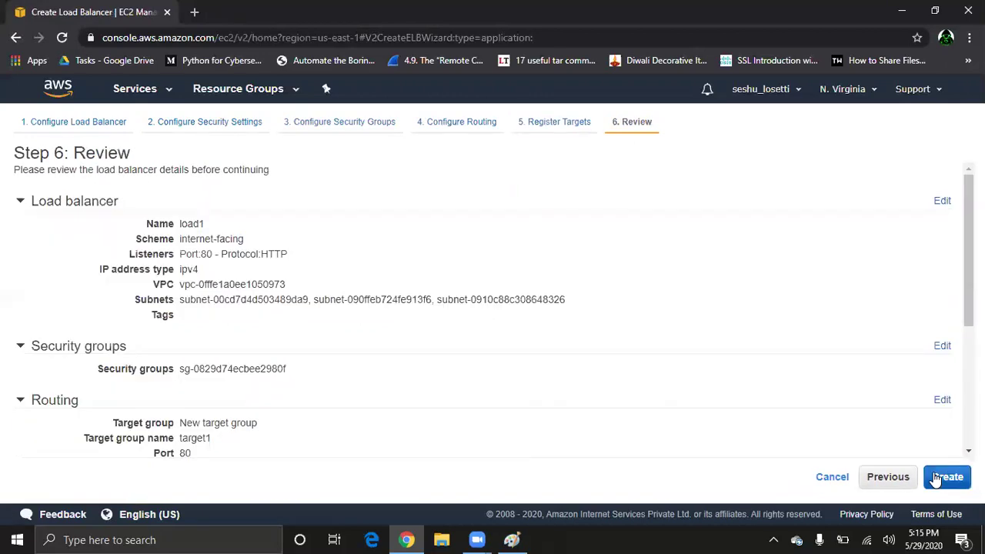
pyautogui.click(936, 479)
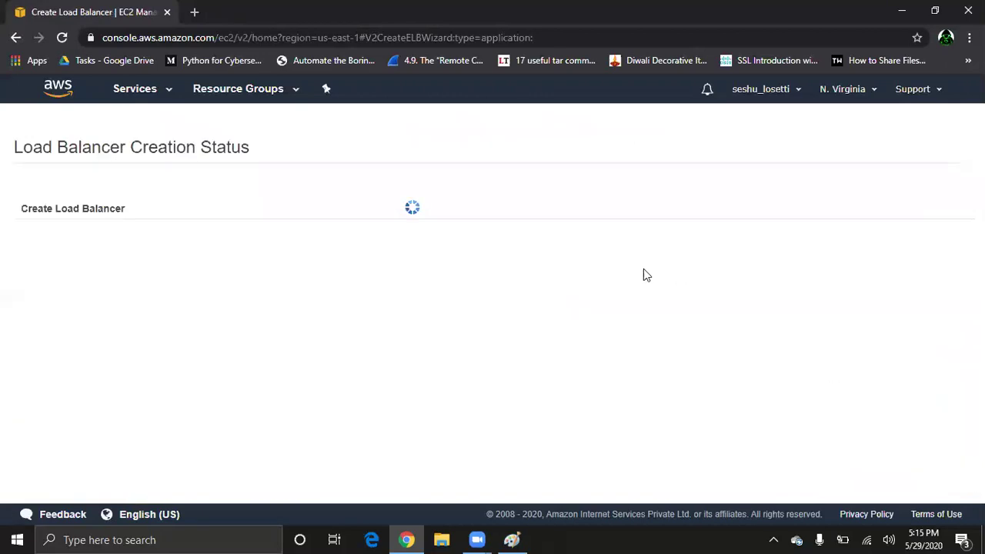
pyautogui.click(952, 350)
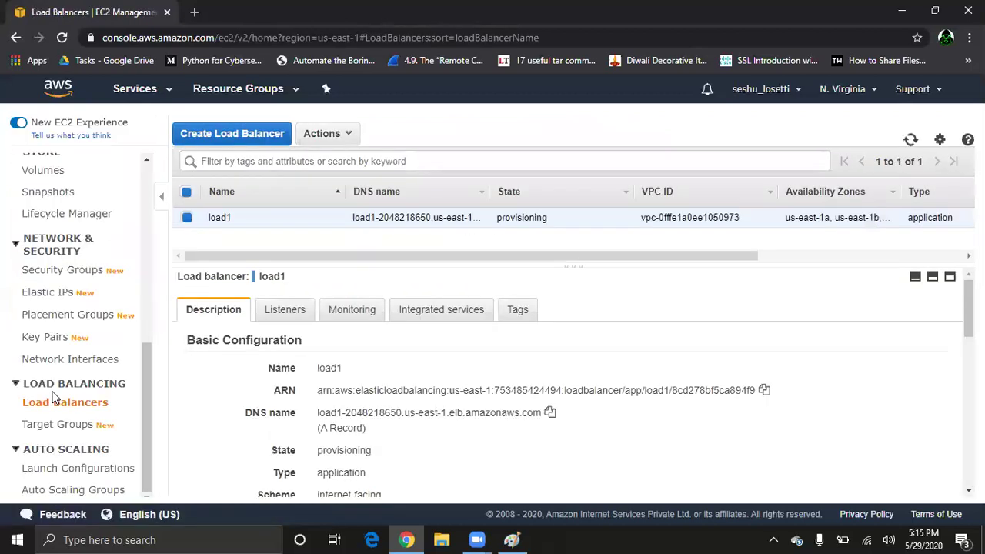
# Look over the target groups list and open the Auto Scaling launch configurations page
pyautogui.click(69, 428)
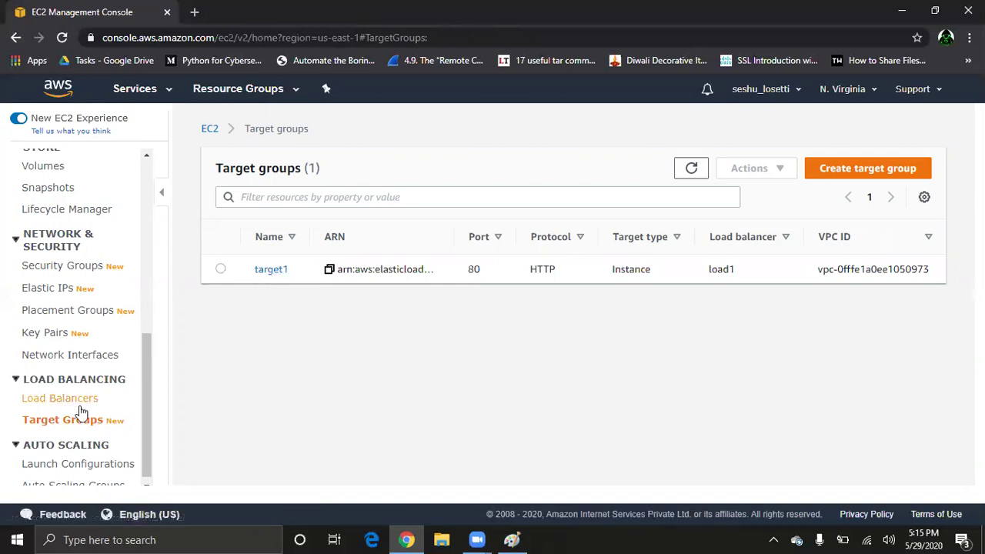
pyautogui.scroll(-1, 80, 413)
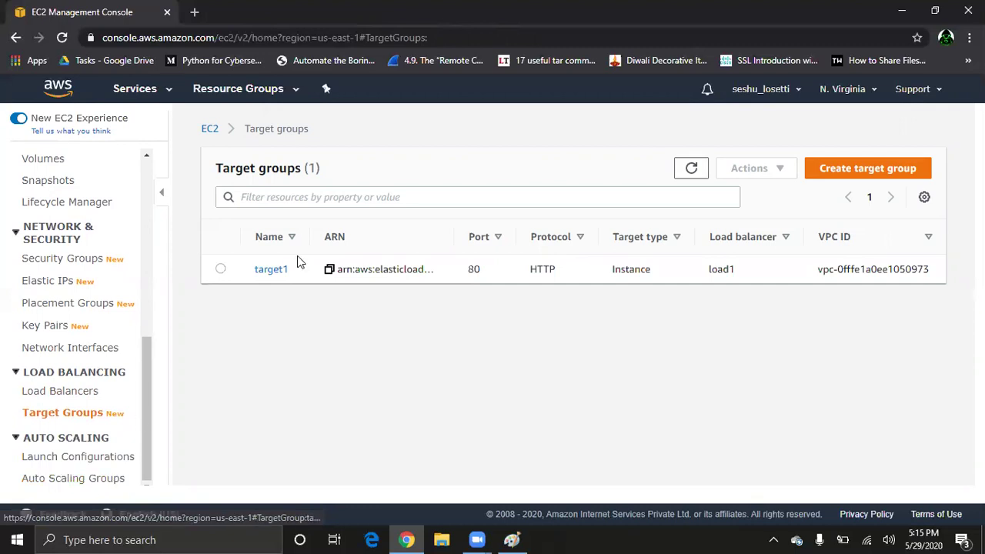
pyautogui.click(64, 462)
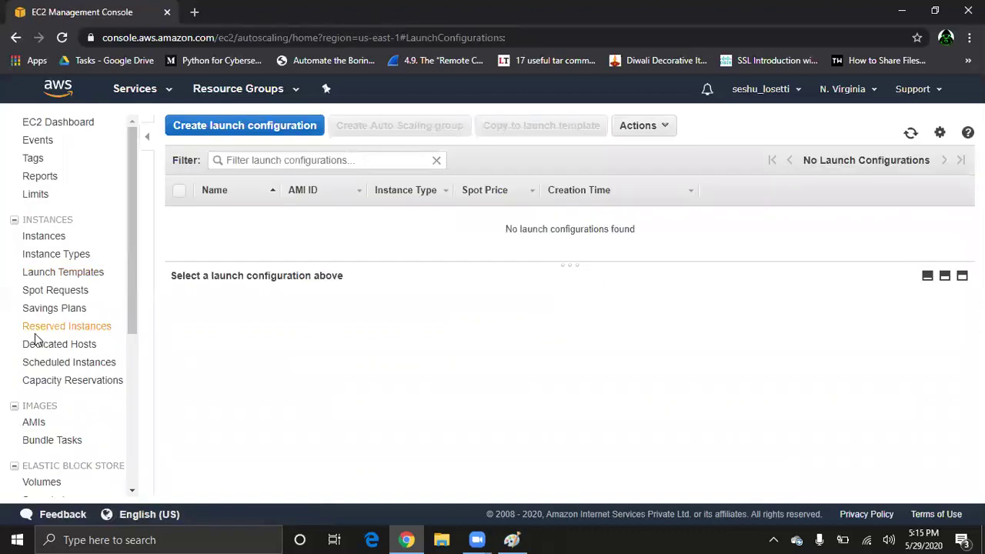
# Check the status of the myimage AMI in the AMI list, and return to the Auto Scaling launch configurations page
pyautogui.click(39, 423)
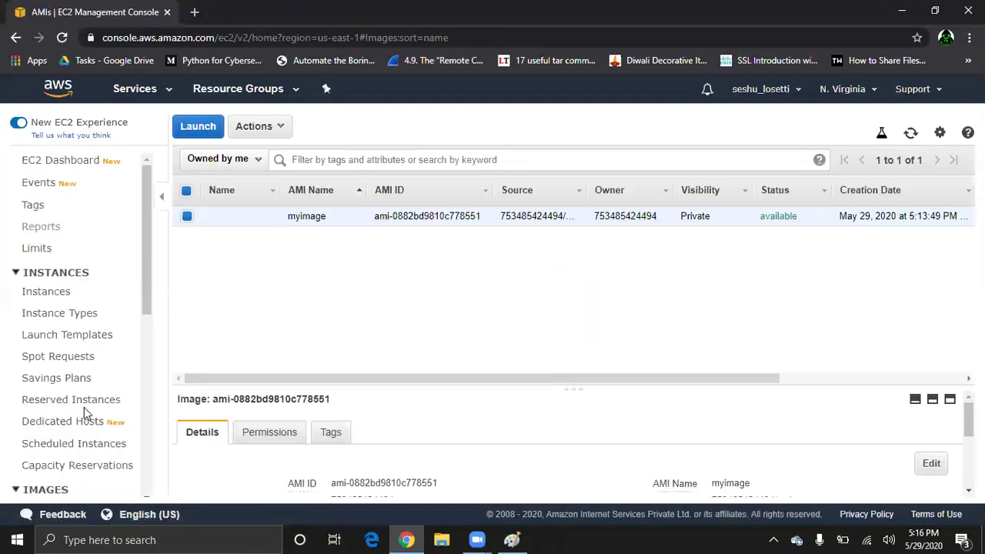
pyautogui.scroll(-5, 84, 407)
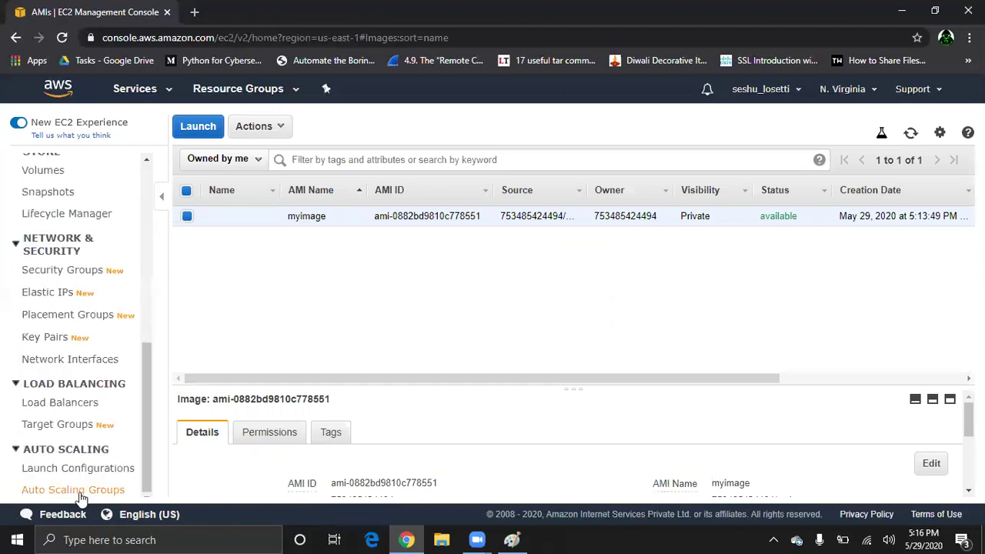
pyautogui.click(96, 473)
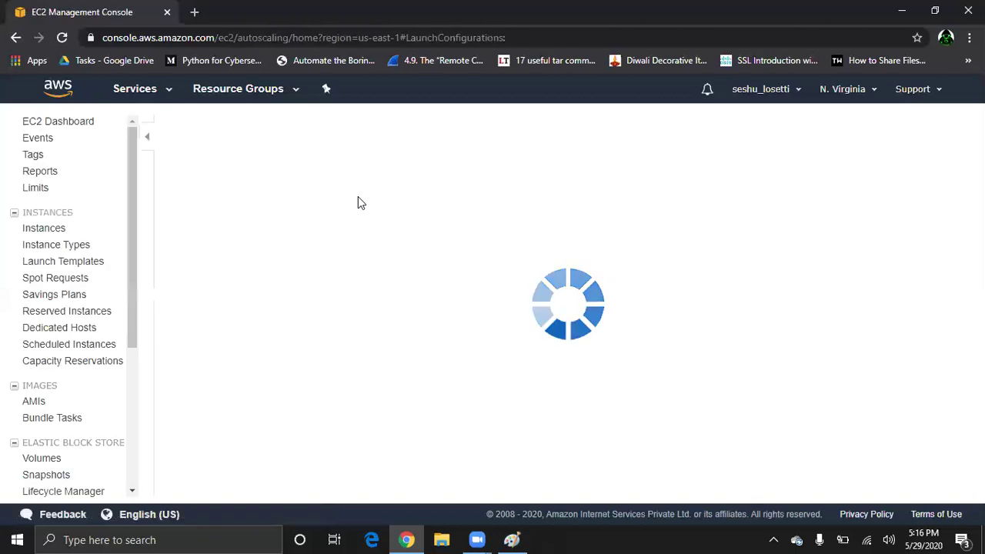
# Start a launch configuration from the self-owned myimage AMI with the t2.micro instance type and continue to the details
pyautogui.click(253, 127)
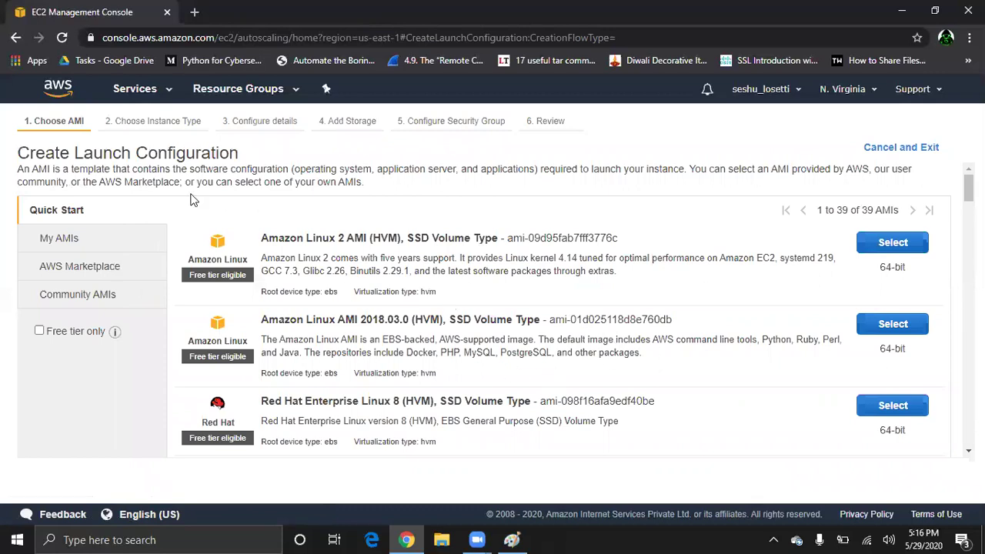
pyautogui.click(84, 241)
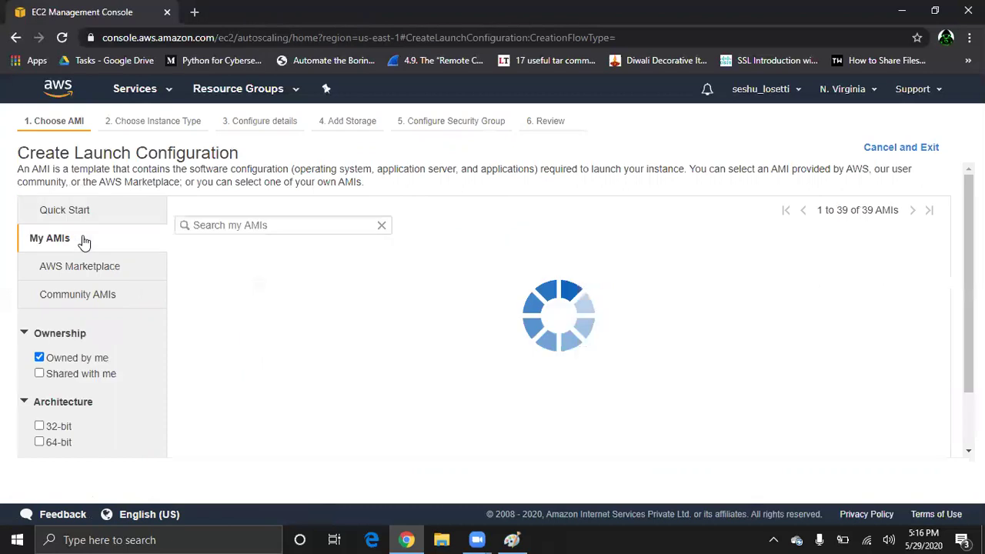
pyautogui.click(893, 266)
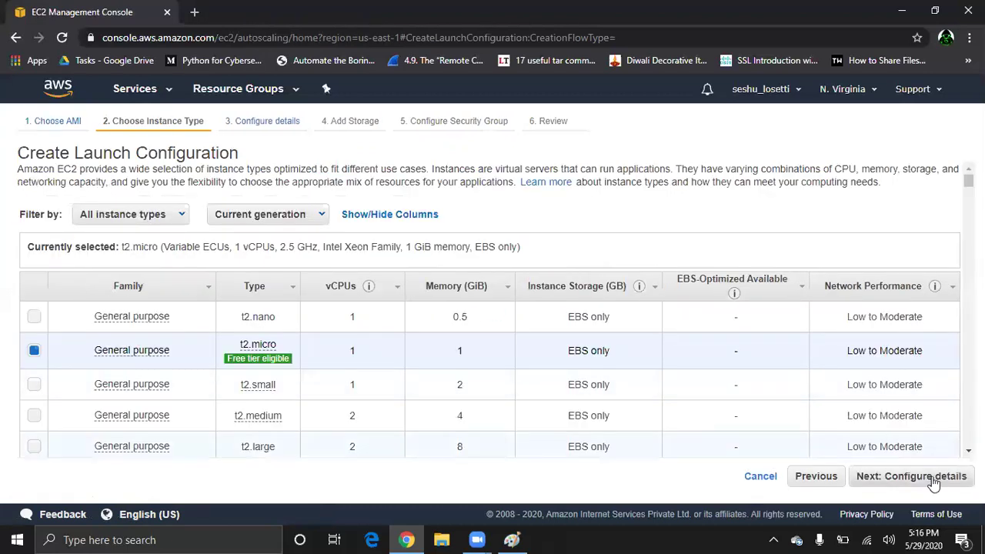
pyautogui.click(933, 482)
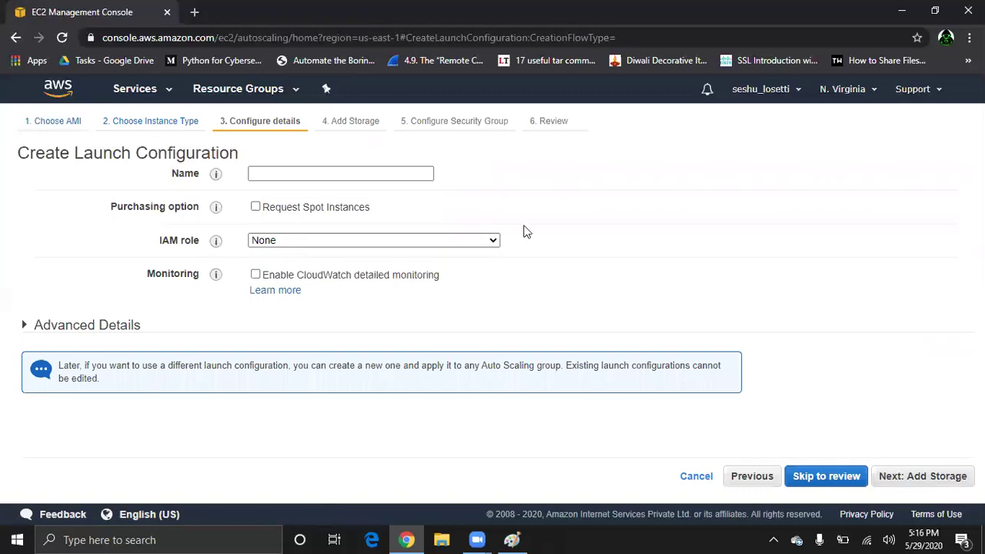
# Name the launch configuration launch1 and accept the default storage to reach the security group settings
pyautogui.click(335, 173)
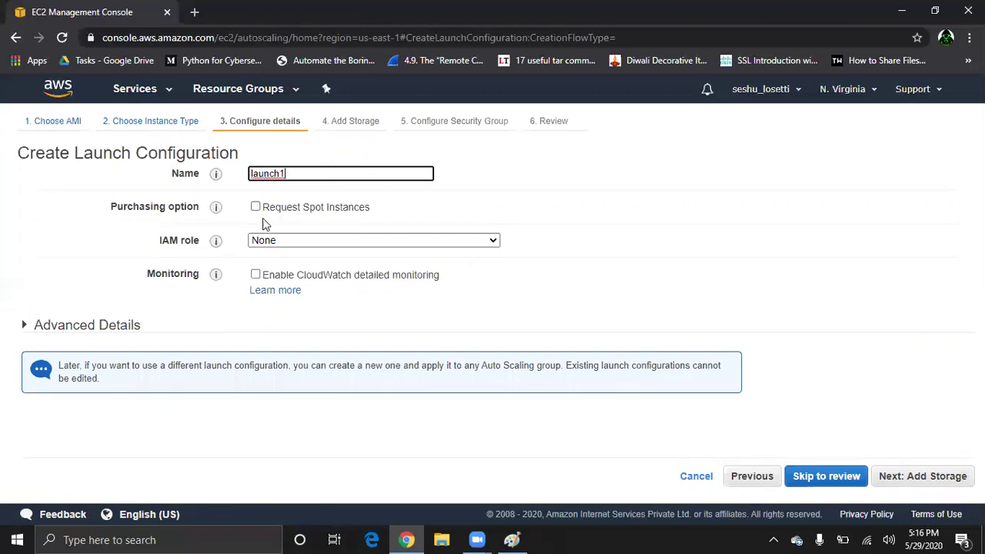
pyautogui.click(920, 481)
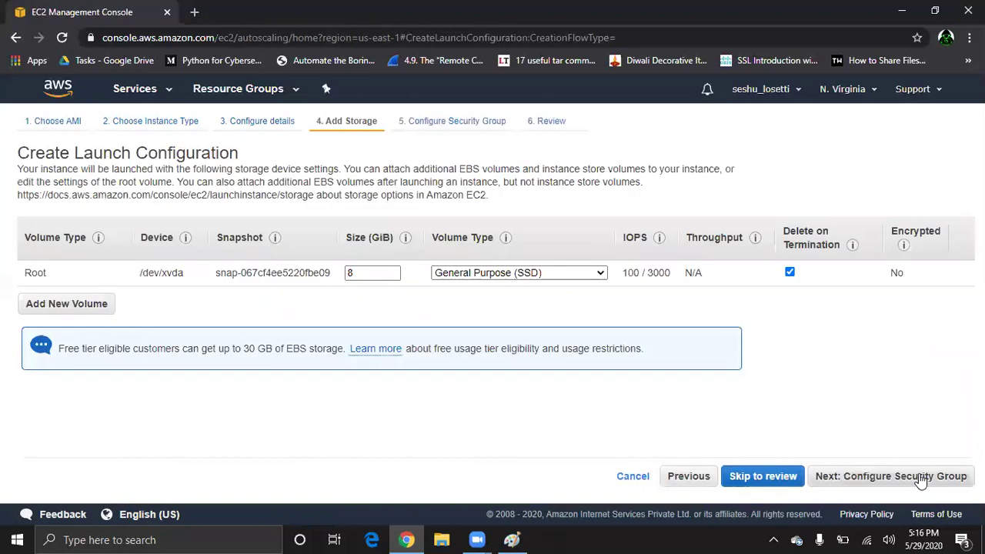
pyautogui.click(921, 477)
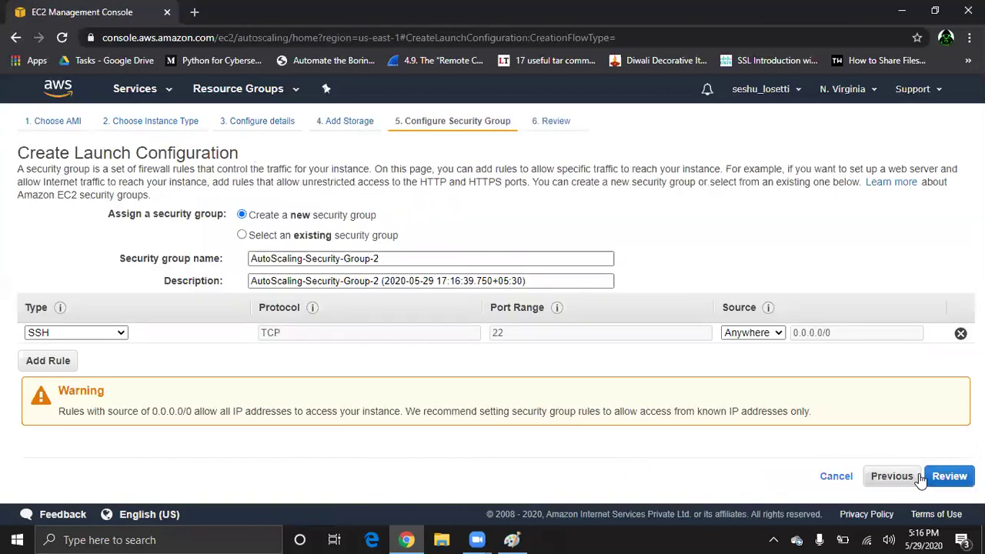
# Assign the existing launch-wizard-1 security group to the launch configuration and continue to the review
pyautogui.click(267, 239)
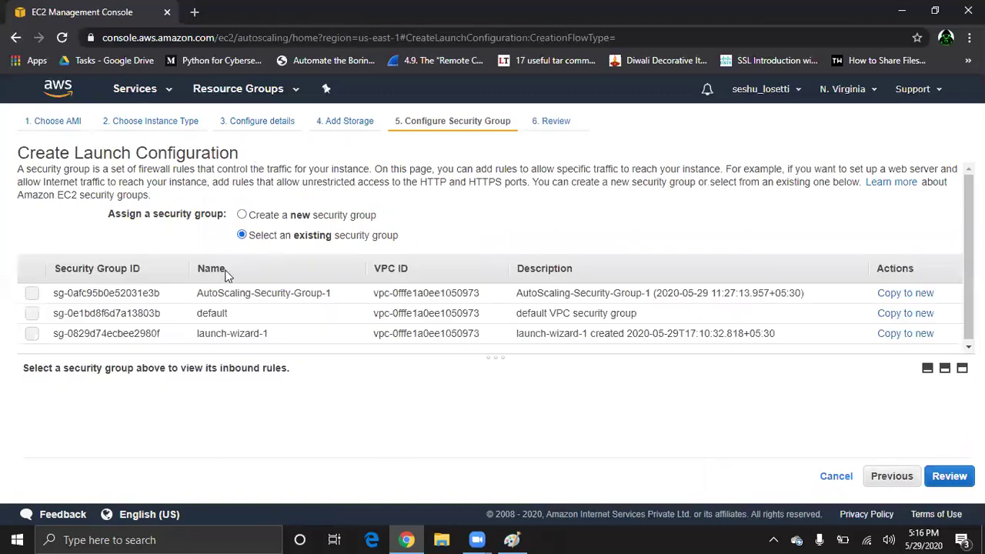
pyautogui.click(32, 334)
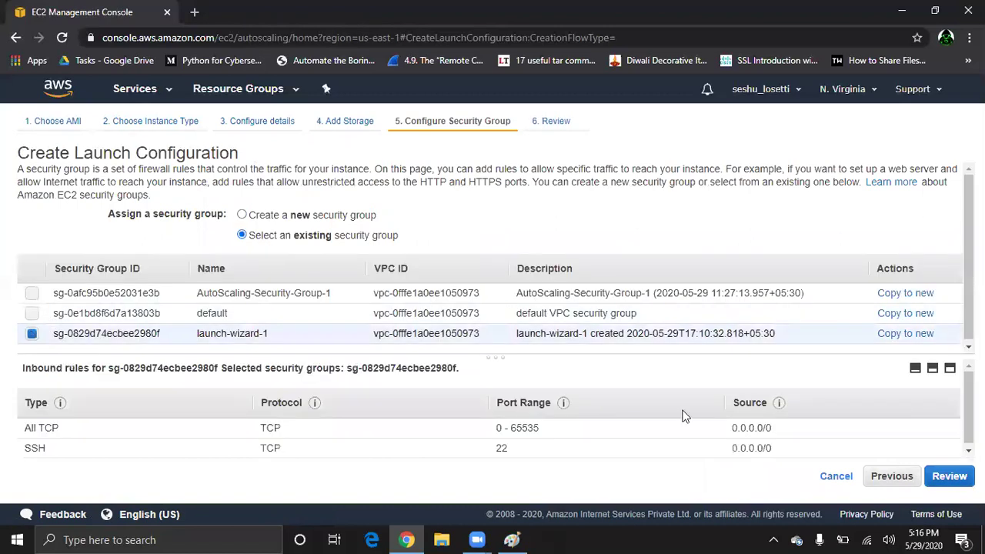
pyautogui.click(947, 476)
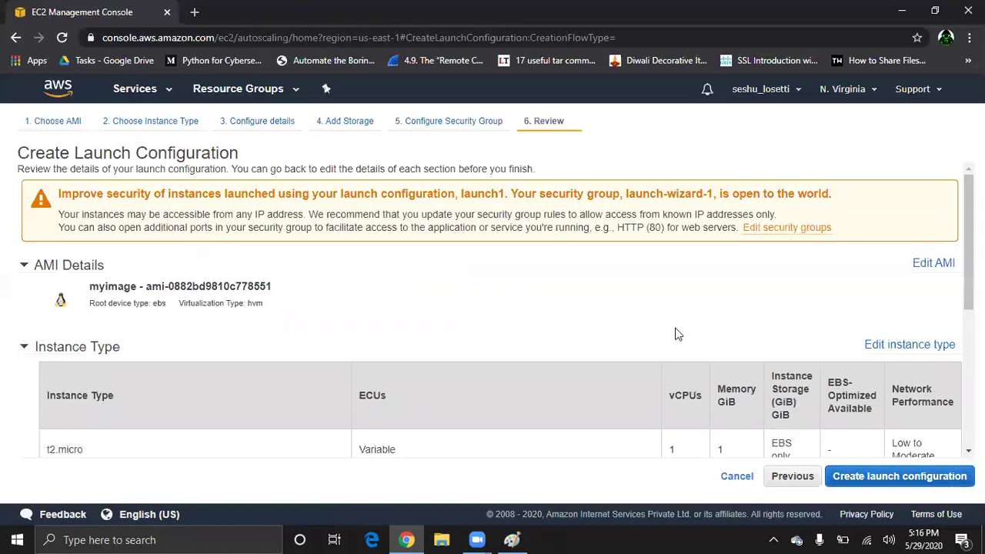
# Create the launch configuration with the existing tcs key pair, acknowledging access to its private key file
pyautogui.click(918, 478)
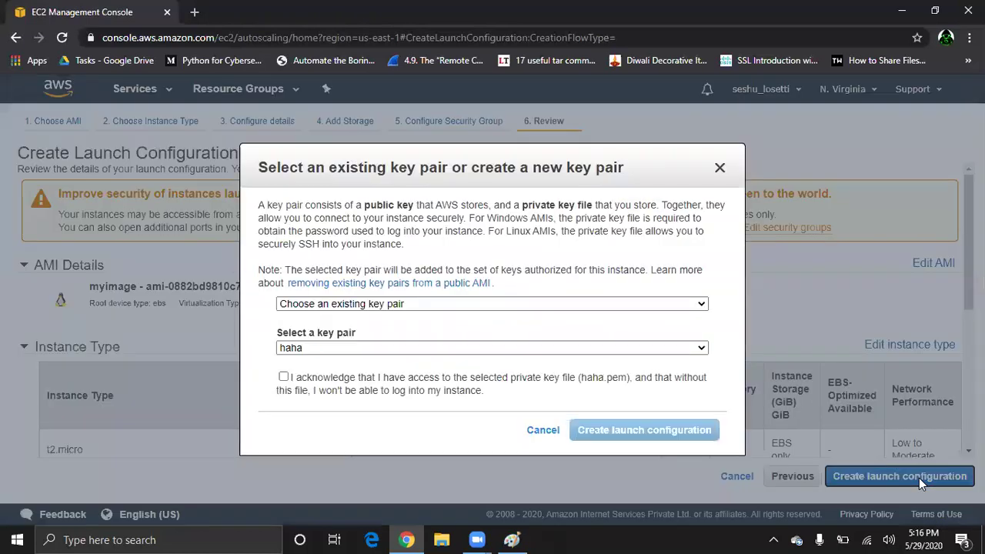
pyautogui.click(384, 347)
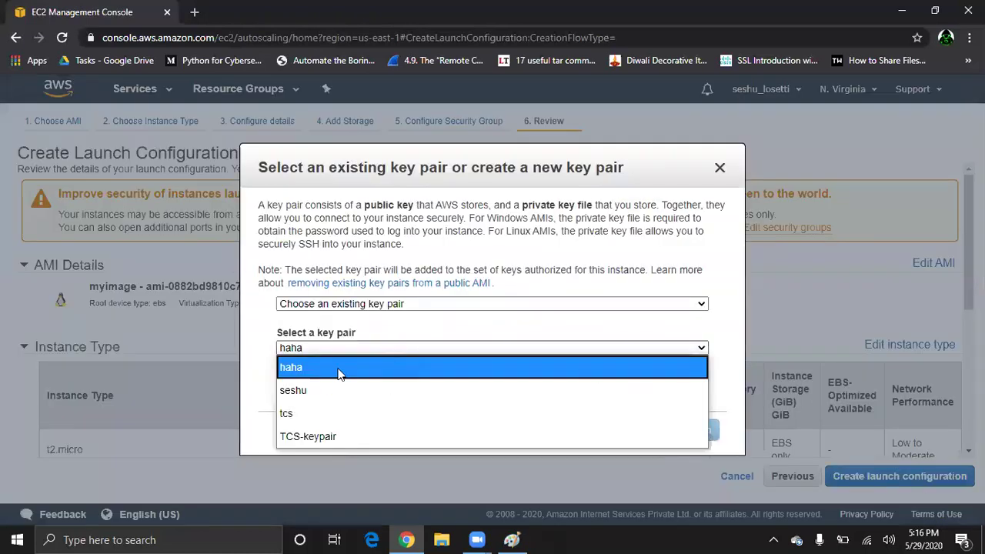
pyautogui.click(317, 411)
pyautogui.click(283, 376)
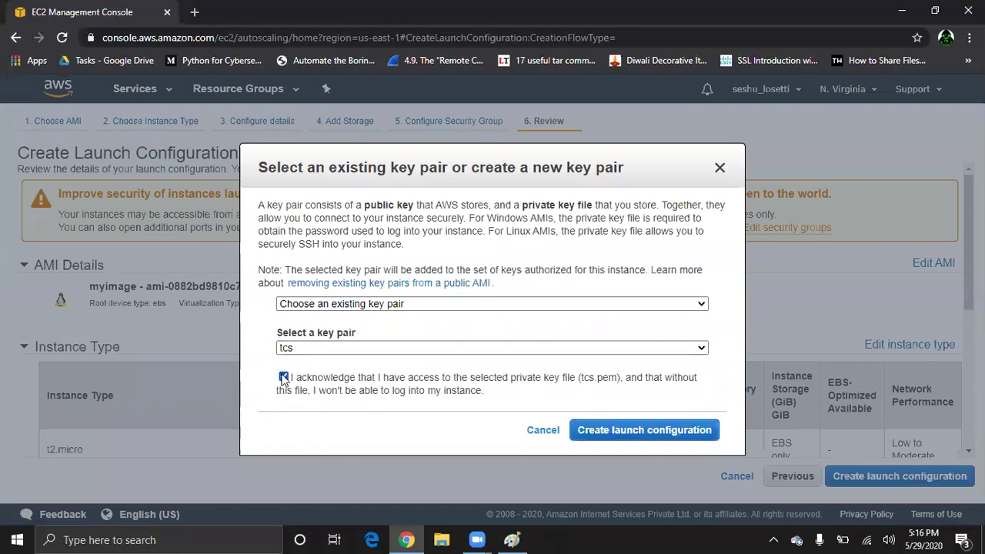
pyautogui.click(620, 431)
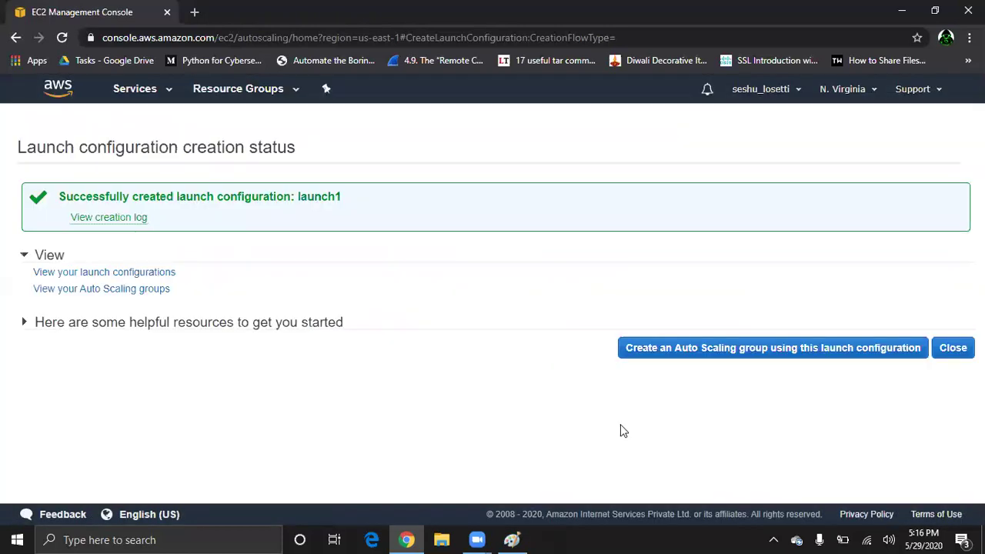
# Start an Auto Scaling group from the new launch configuration and name it auto-1
pyautogui.click(888, 352)
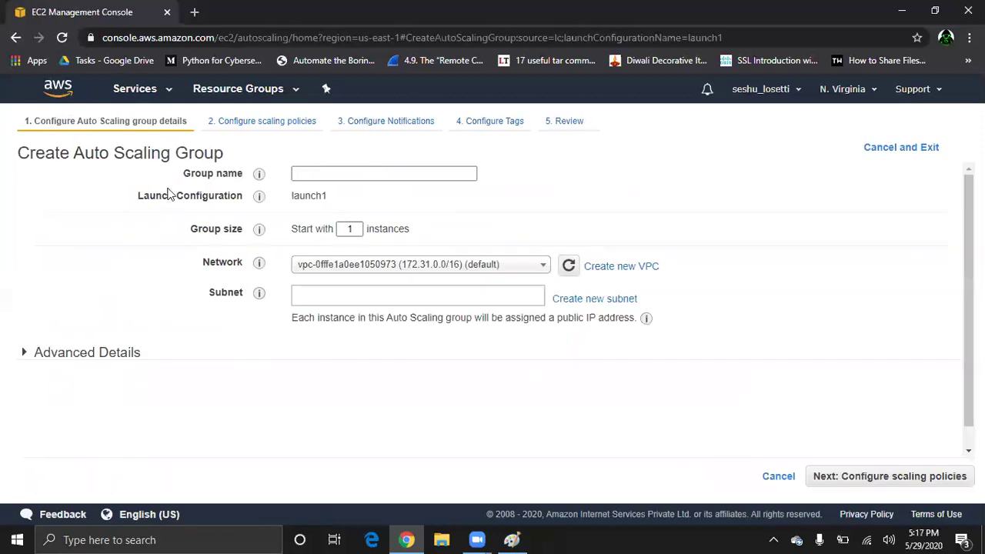
pyautogui.click(300, 173)
pyautogui.click(327, 174)
pyautogui.write('auto-1')
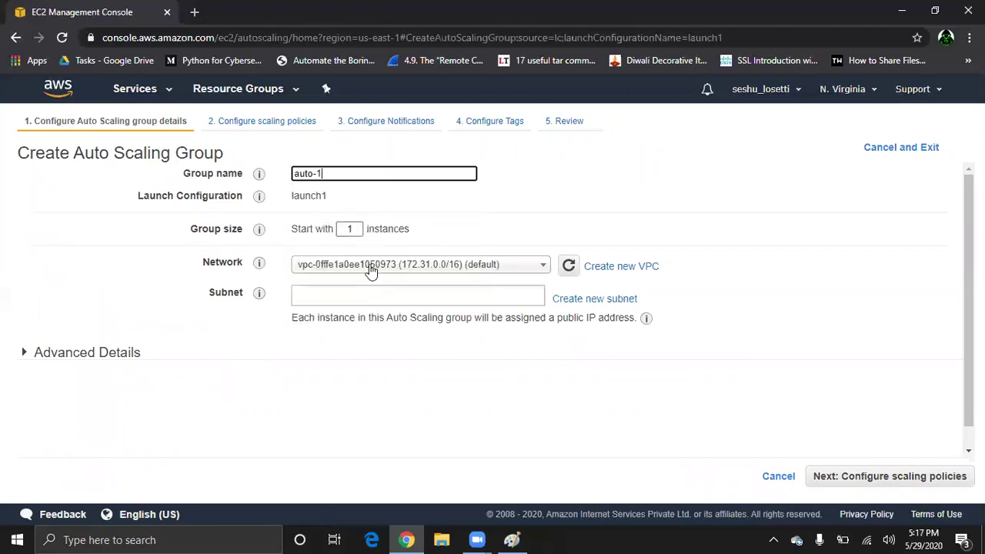
# Add the default subnets in us-east-1a, us-east-1b and us-east-1c to the group and continue to the scaling policies
pyautogui.click(347, 293)
pyautogui.press('Down')
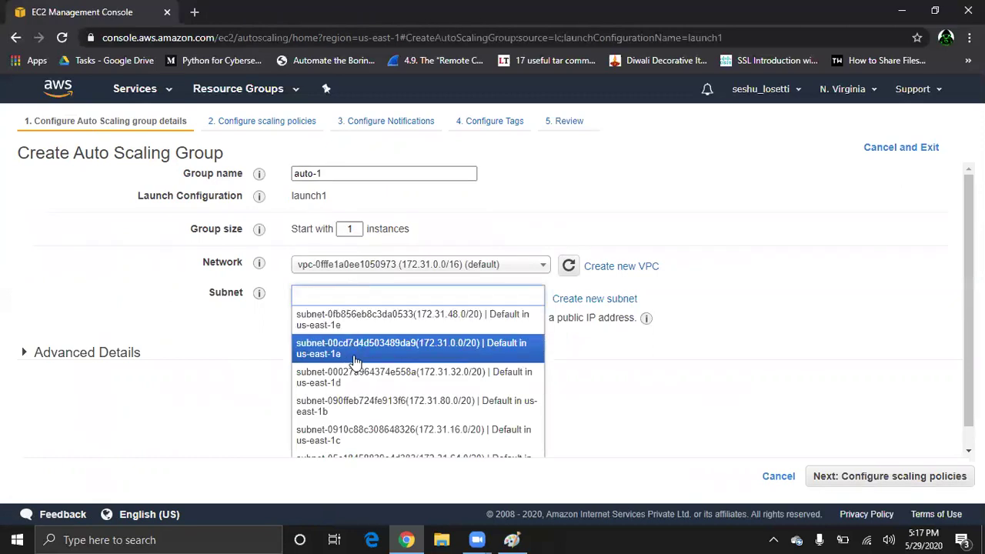
pyautogui.press('Return')
pyautogui.click(347, 322)
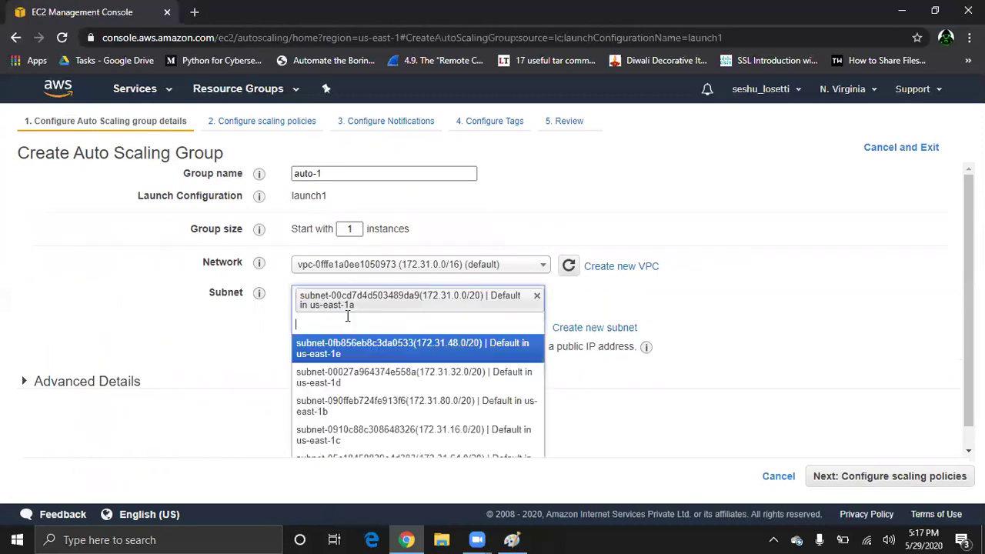
pyautogui.click(350, 406)
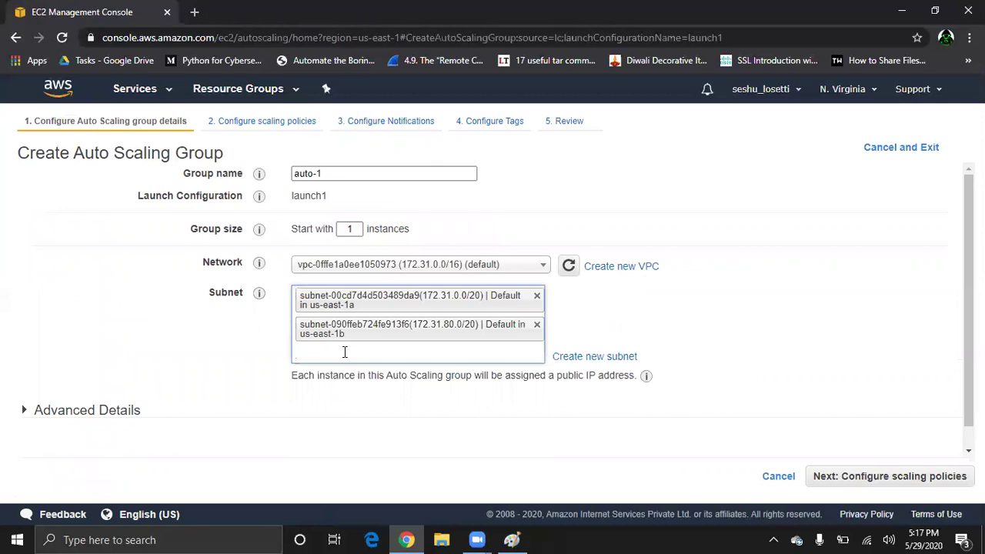
pyautogui.click(344, 352)
pyautogui.click(348, 433)
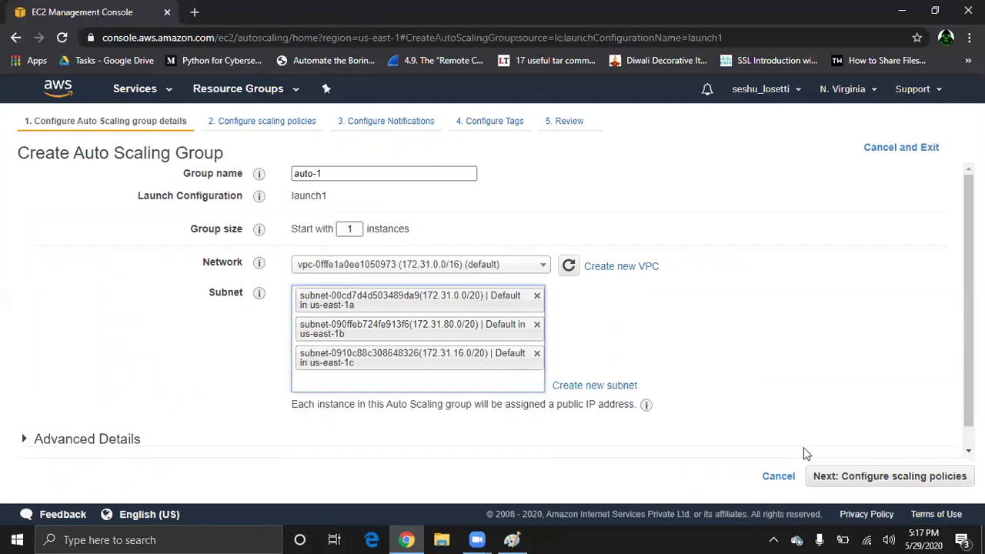
pyautogui.click(846, 476)
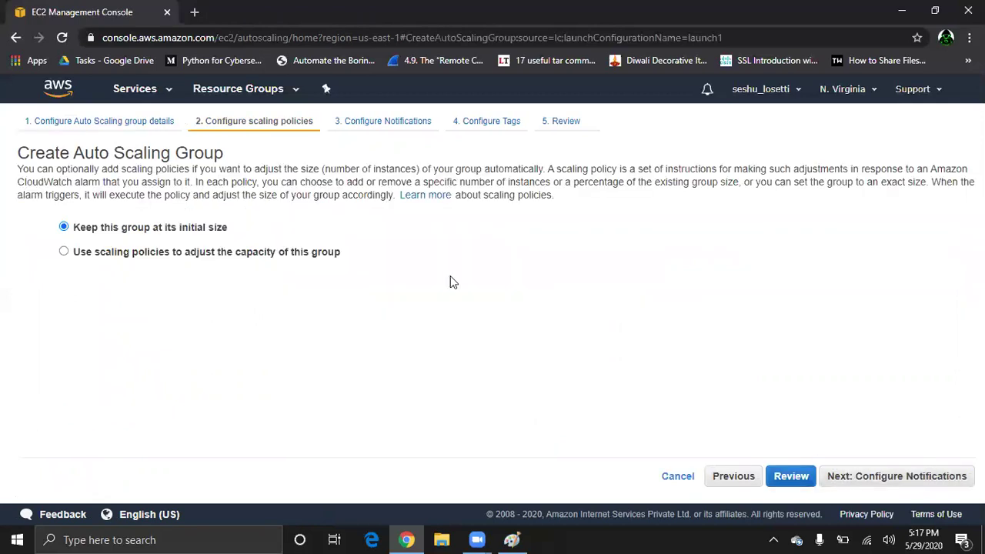
# Use scaling policies to adjust the group's capacity and set its maximum size to 4 instances
pyautogui.click(65, 252)
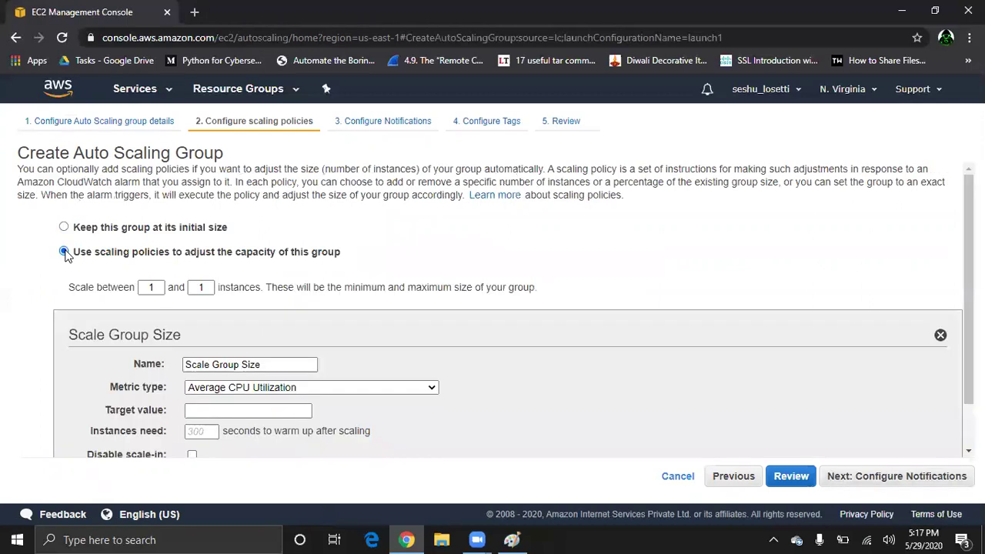
pyautogui.doubleClick(209, 289)
pyautogui.scroll(-1, 209, 291)
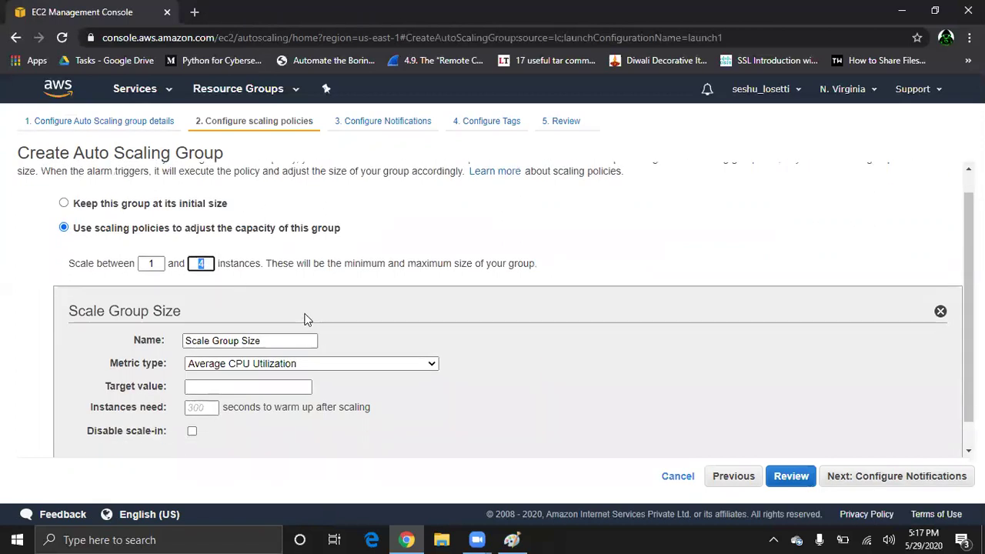
pyautogui.scroll(-1, 310, 314)
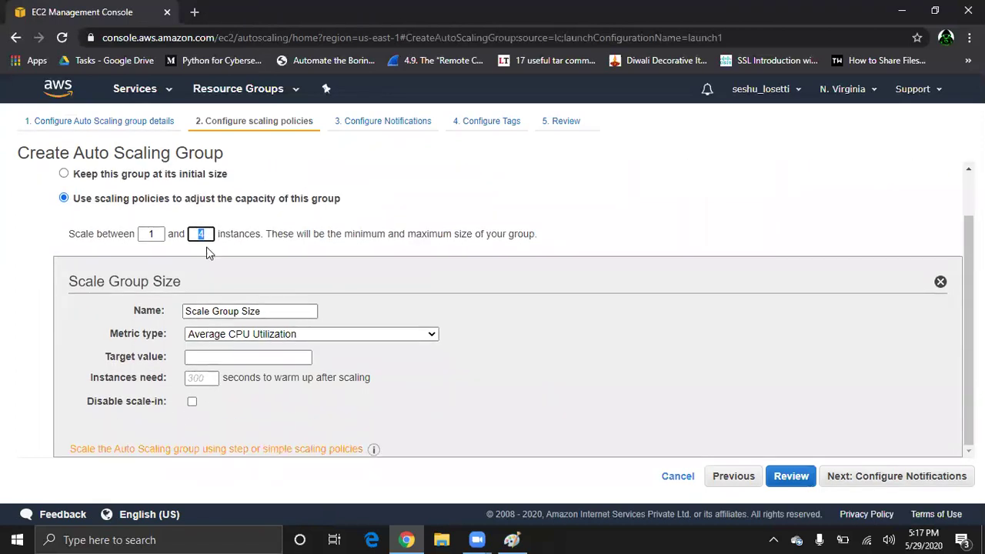
# Return to the group details and have the group receive load balancer traffic through the target1 target group
pyautogui.click(110, 123)
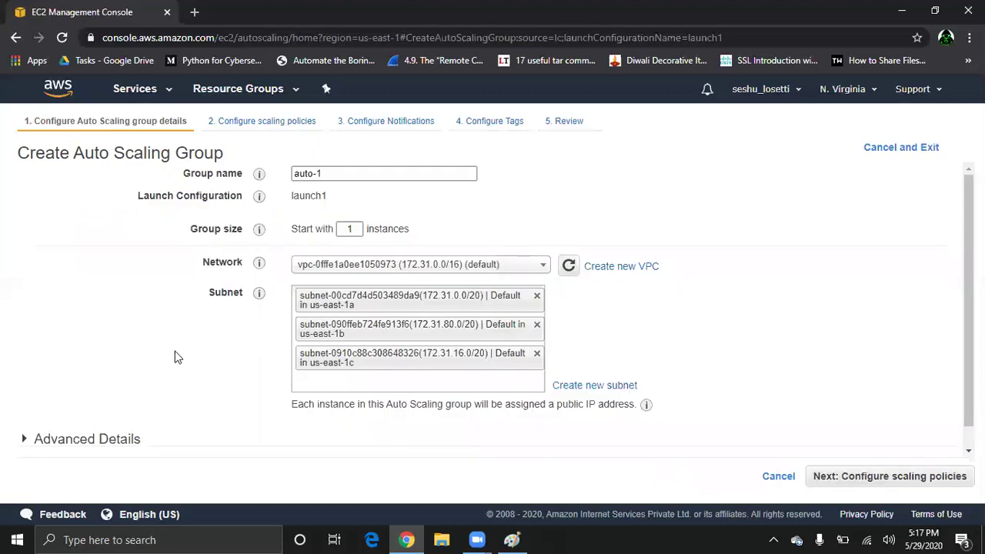
pyautogui.scroll(-1, 174, 350)
pyautogui.click(24, 418)
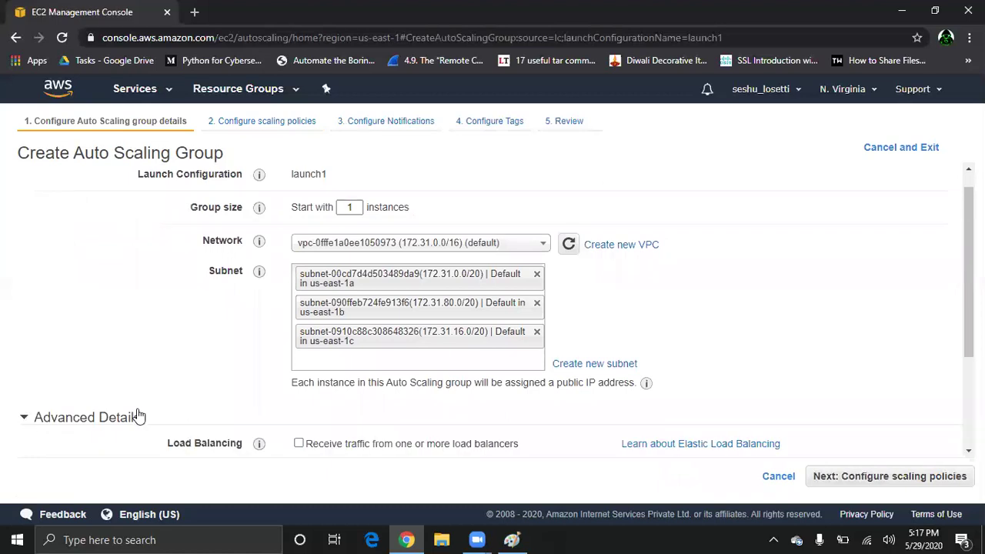
pyautogui.scroll(-2, 231, 354)
pyautogui.click(298, 291)
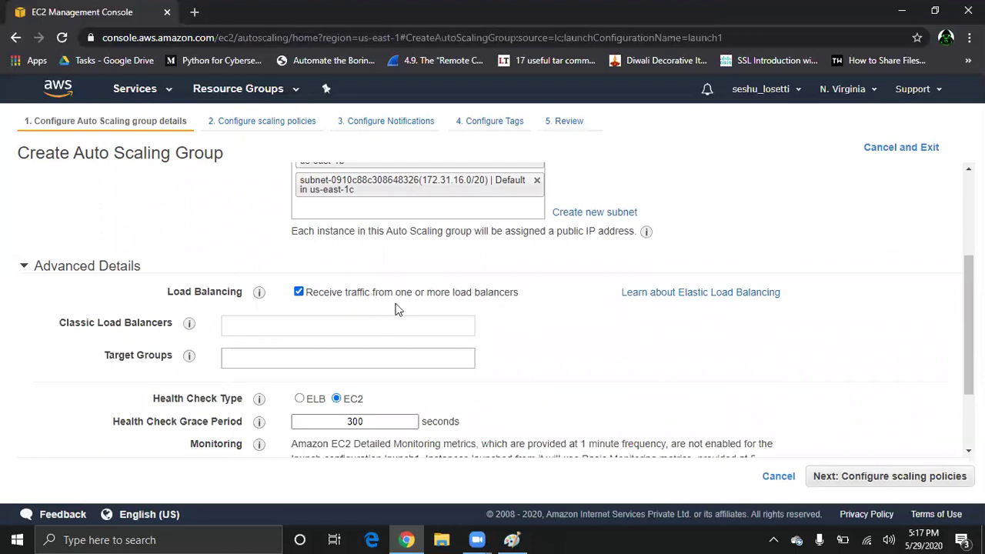
pyautogui.click(250, 357)
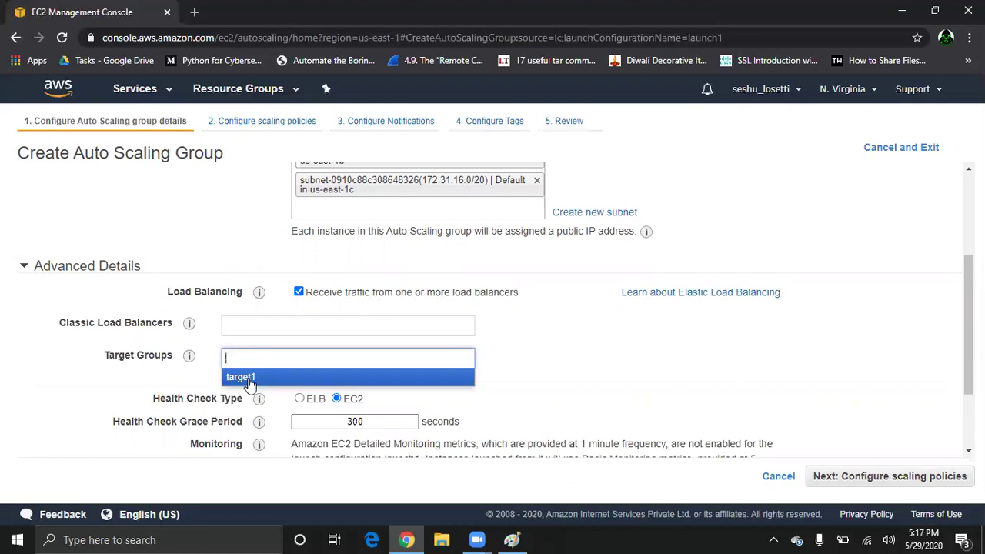
pyautogui.click(249, 380)
# Set the health check grace period to 28 seconds and continue to the scaling policies
pyautogui.scroll(-2, 390, 381)
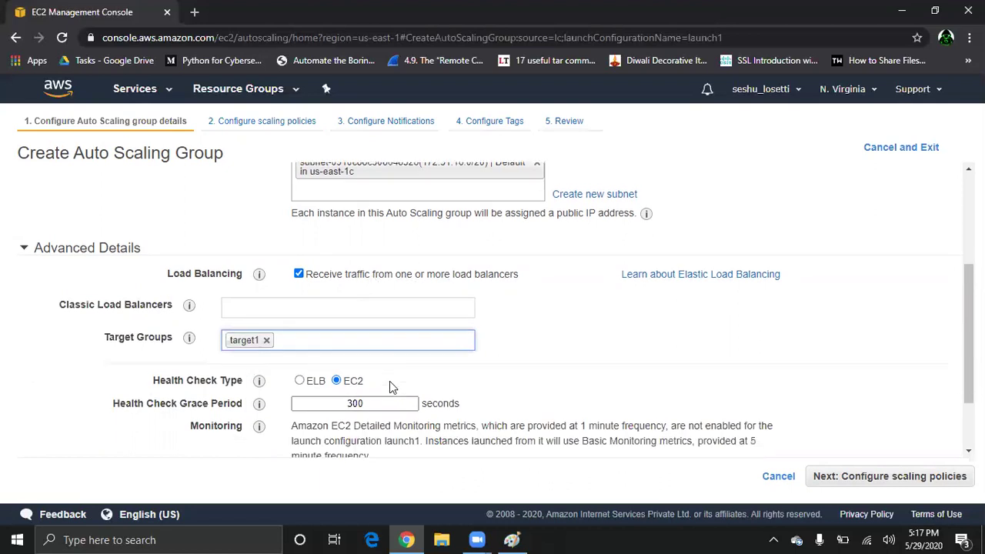
pyautogui.click(365, 316)
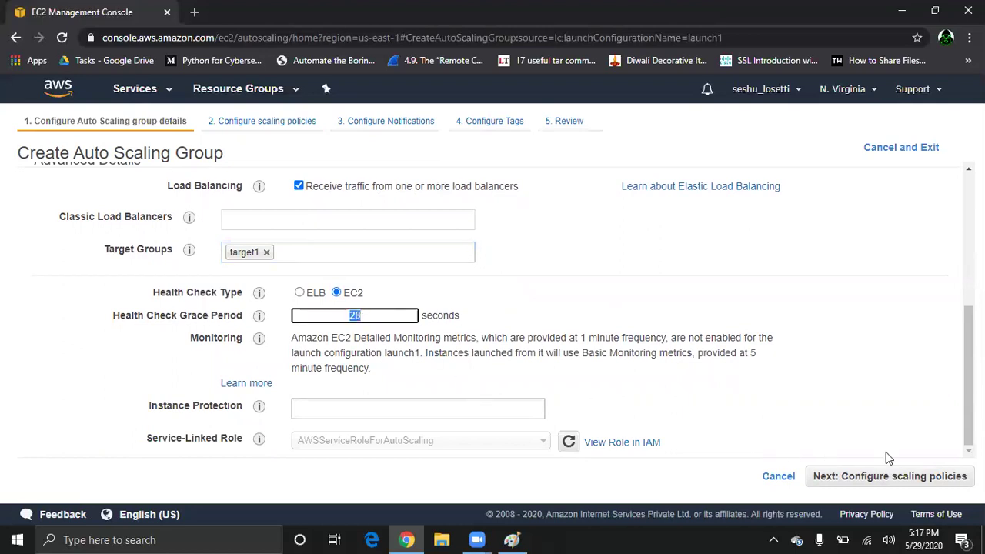
pyautogui.click(908, 477)
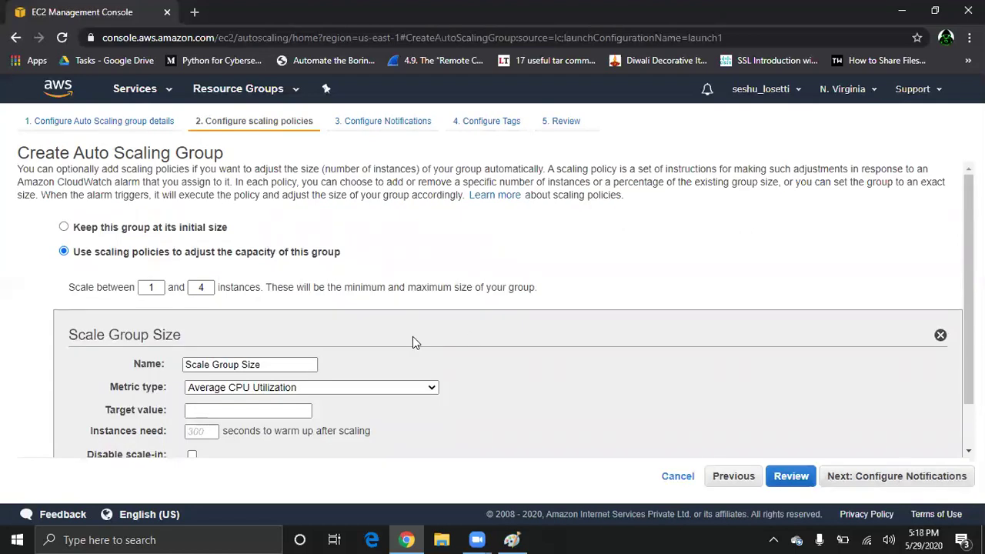
# Set the Auto Scaling group's maximum size to 5 instances
pyautogui.scroll(-1, 413, 339)
pyautogui.doubleClick(211, 234)
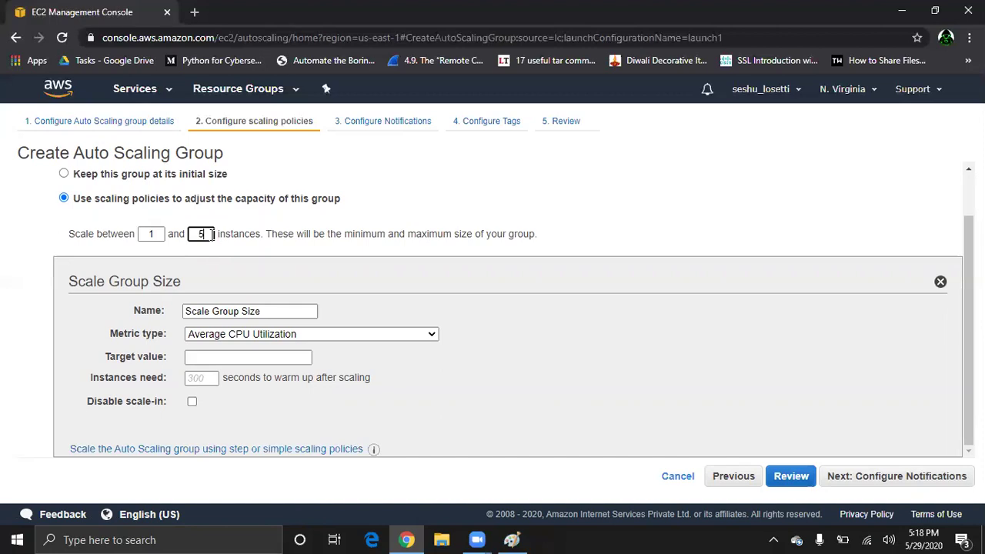
# Enter 5 as the group's maximum size and switch to step or simple scaling policies
pyautogui.write('5')
pyautogui.click(237, 450)
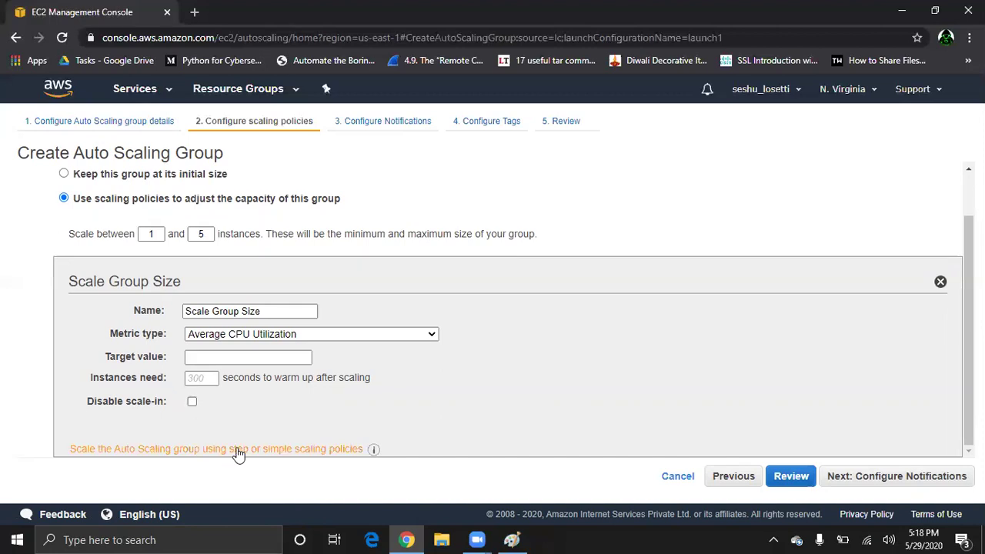
pyautogui.moveTo(128, 411)
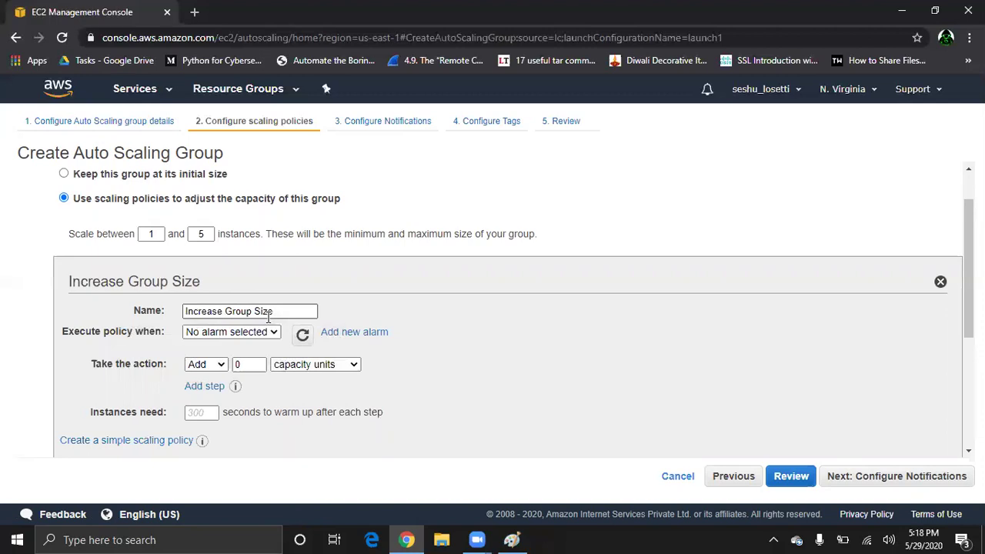
# Create an alarm without notification for the Increase Group Size policy, triggered when maximum CPU utilization is >= 40 percent for 1 period of 1 minute
pyautogui.click(354, 333)
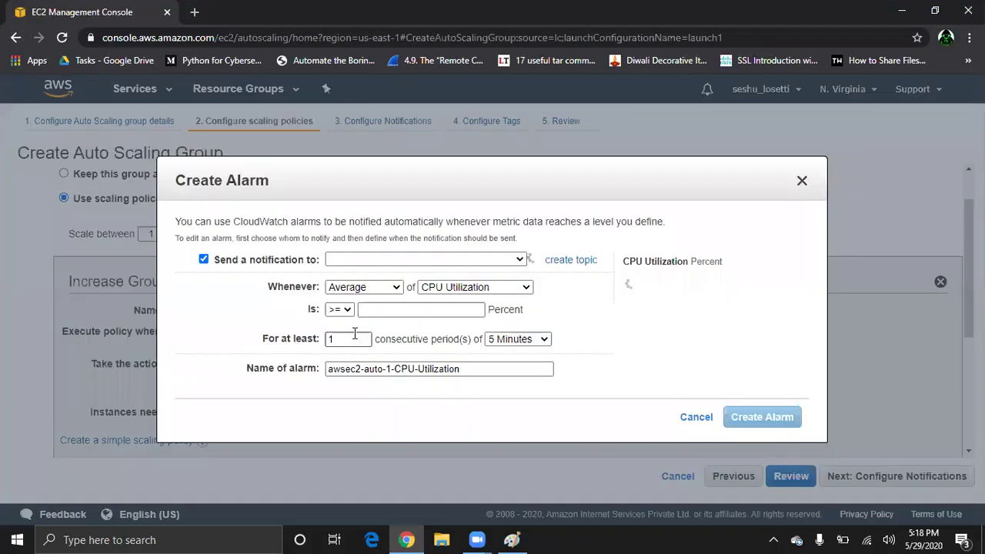
pyautogui.click(203, 260)
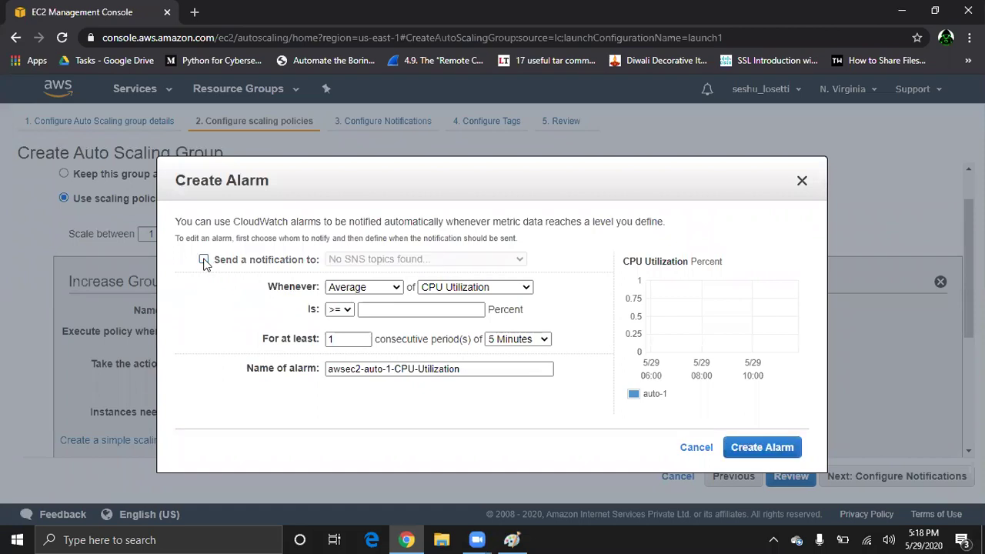
pyautogui.click(363, 288)
pyautogui.click(366, 354)
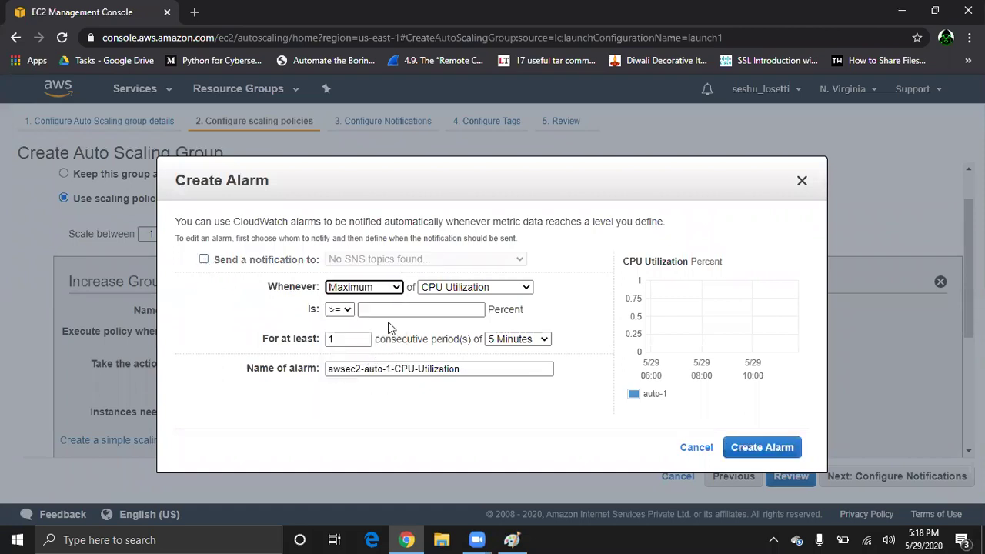
pyautogui.click(383, 310)
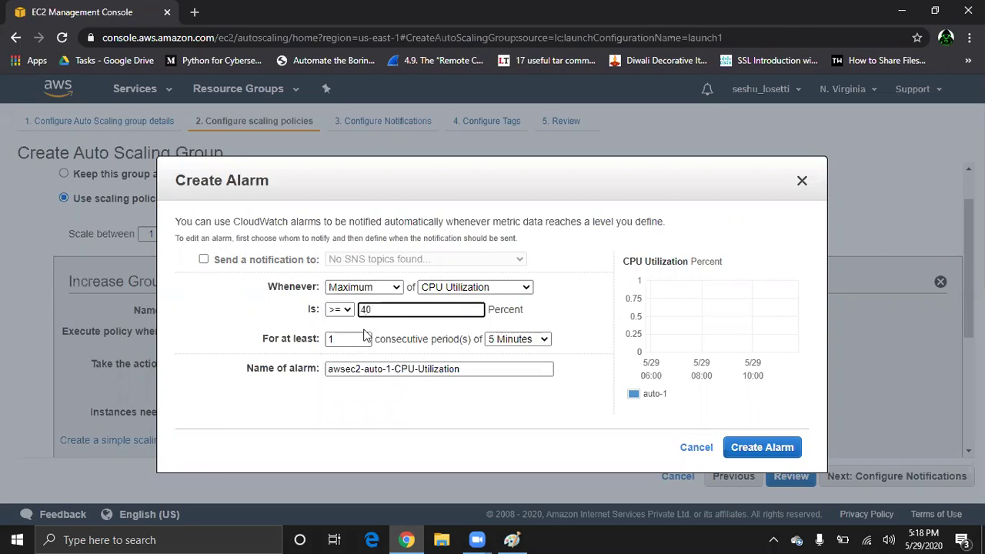
pyautogui.click(543, 339)
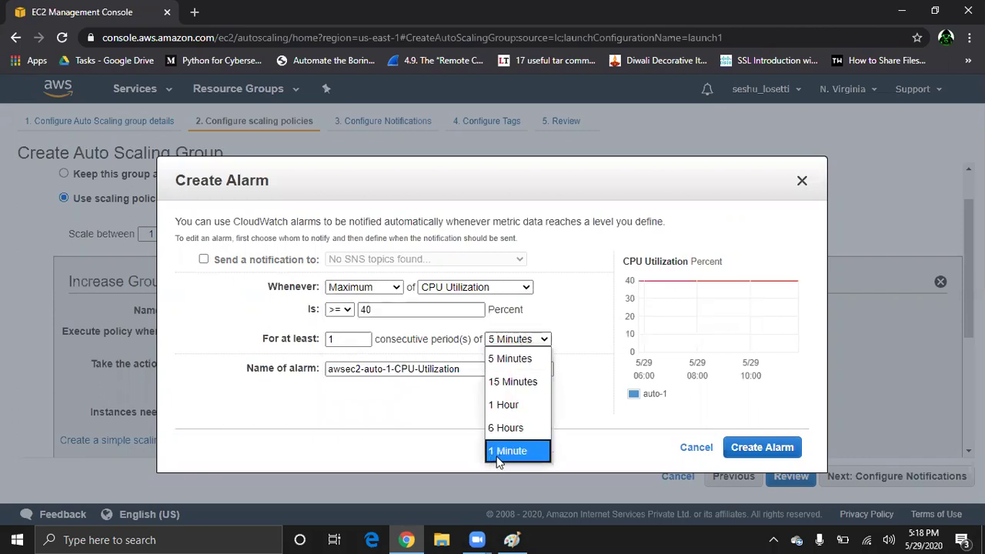
pyautogui.click(507, 451)
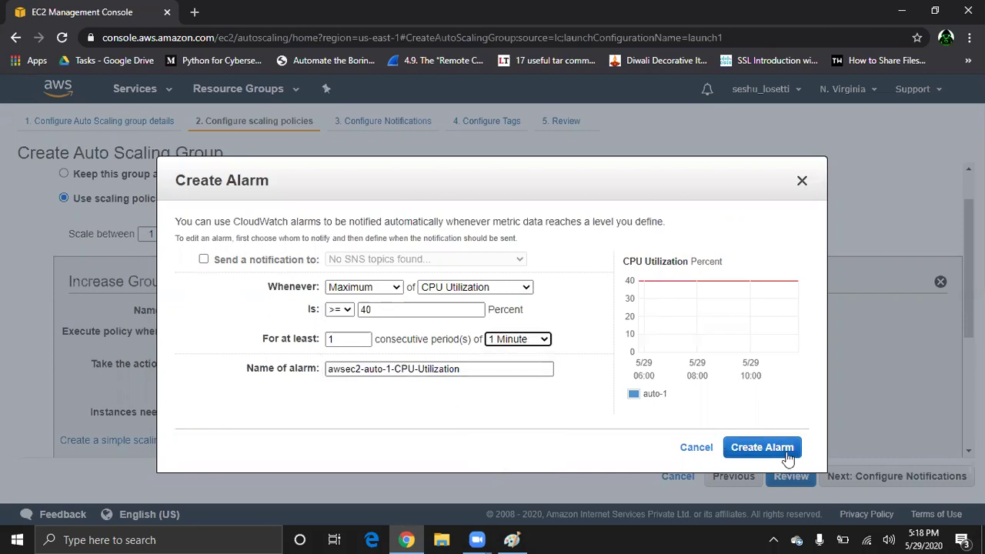
pyautogui.click(762, 448)
# Have the increase policy add 1 capacity unit with a 30-second warm-up, and remove the Decrease Group Size policy
pyautogui.scroll(-3, 455, 330)
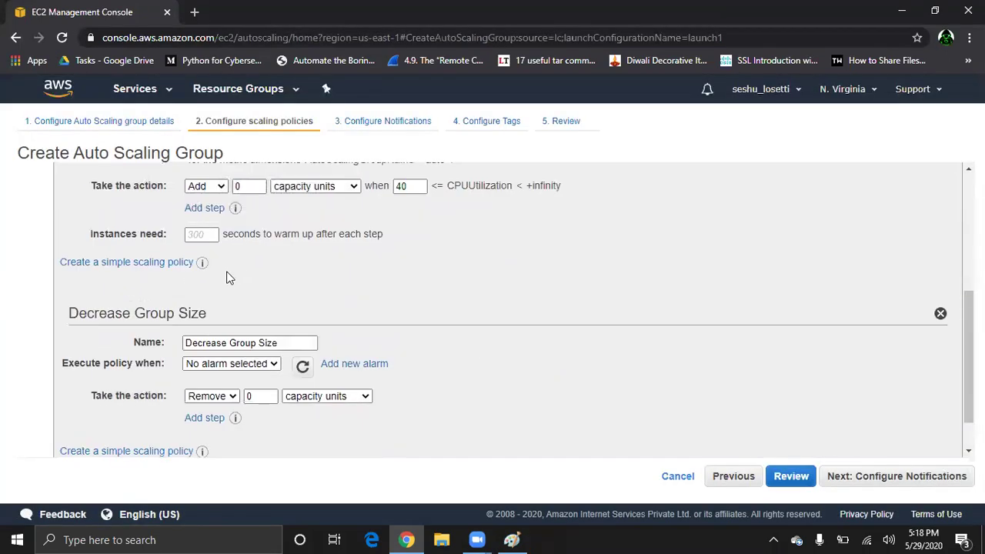
pyautogui.click(261, 186)
pyautogui.write('1')
pyautogui.click(199, 234)
pyautogui.write('30')
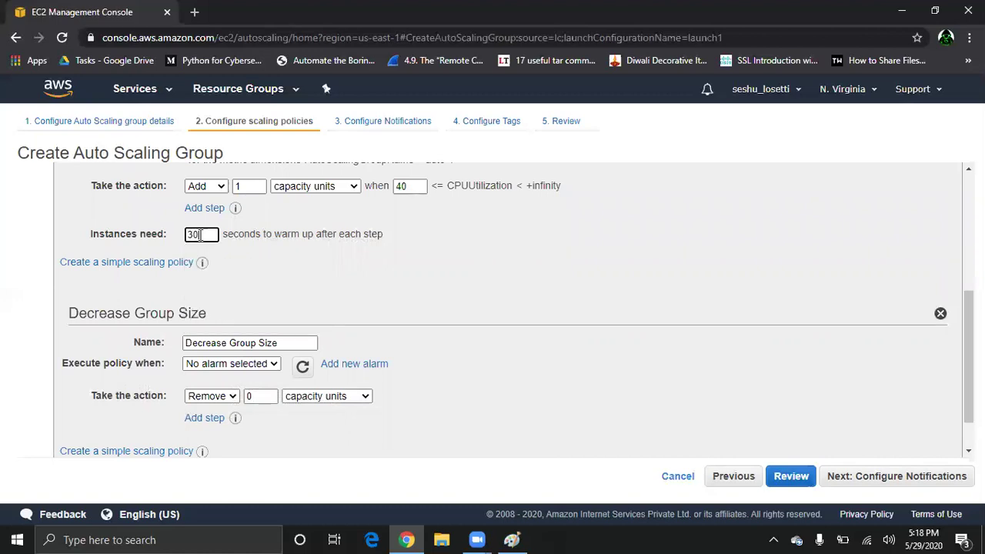
pyautogui.click(939, 316)
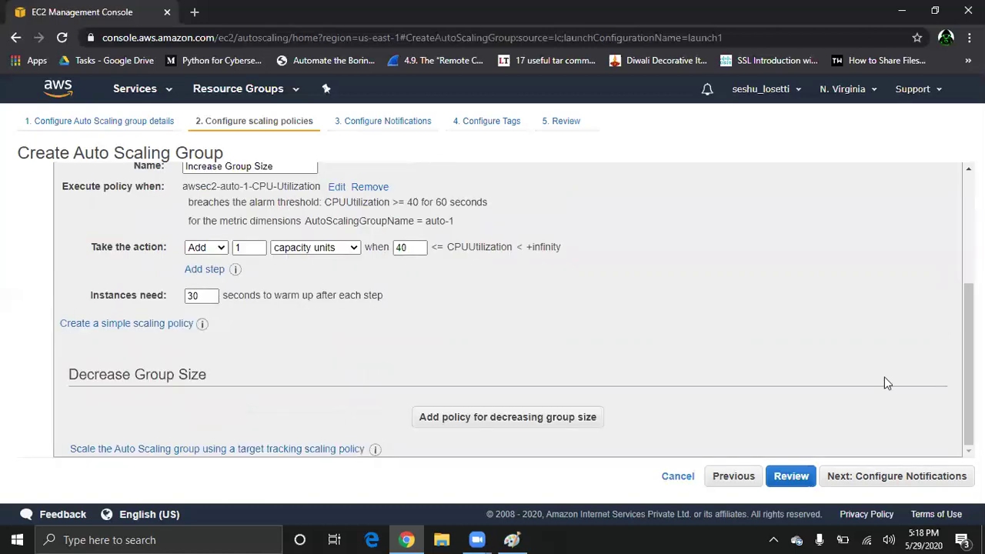
# Create the Auto Scaling group without adding notifications or tags, then close the creation status and dismiss the new-design banner
pyautogui.click(891, 476)
pyautogui.click(891, 480)
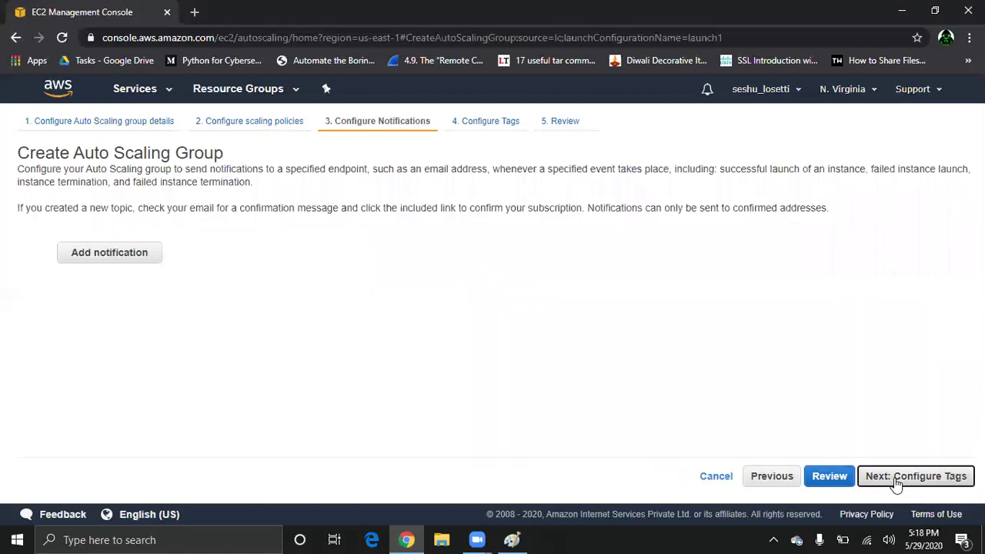
pyautogui.click(961, 478)
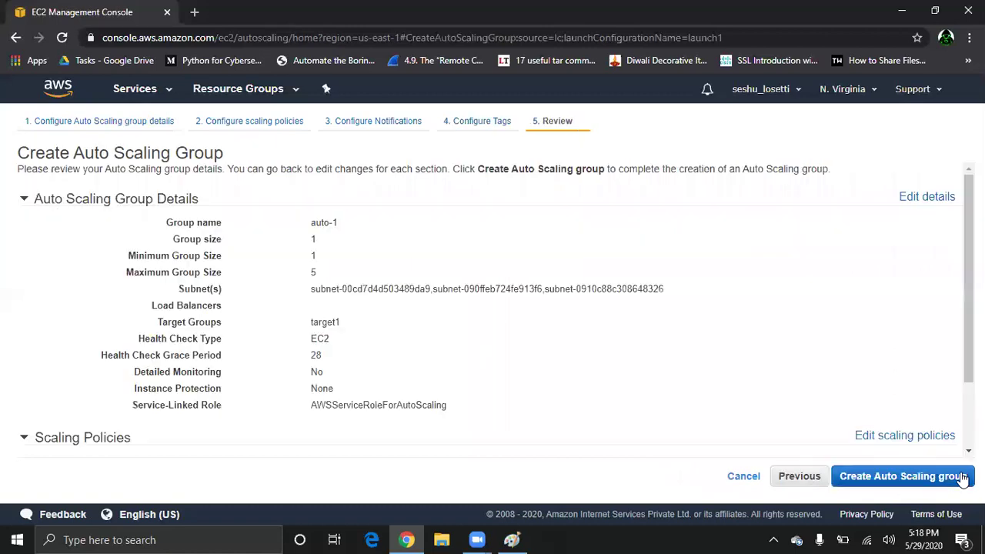
pyautogui.click(962, 478)
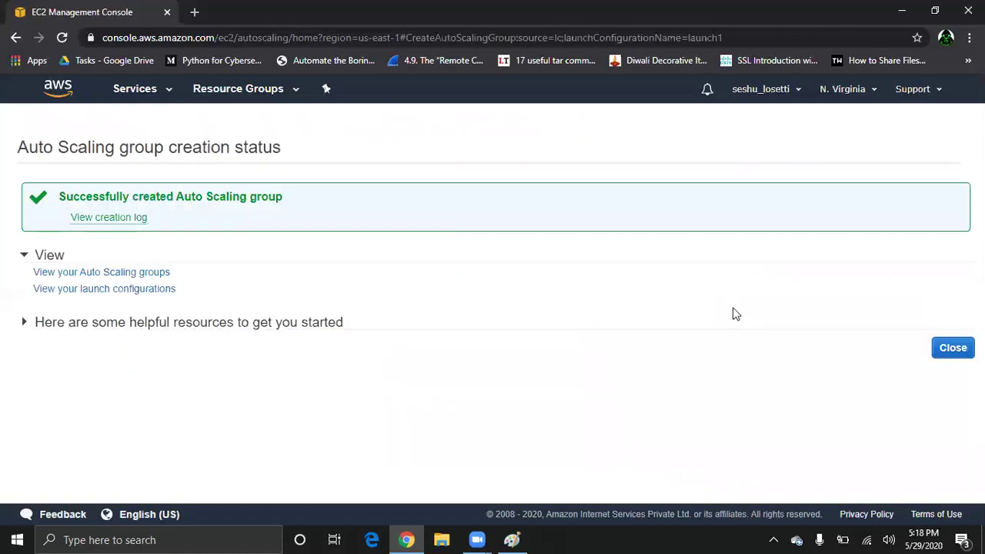
pyautogui.click(954, 347)
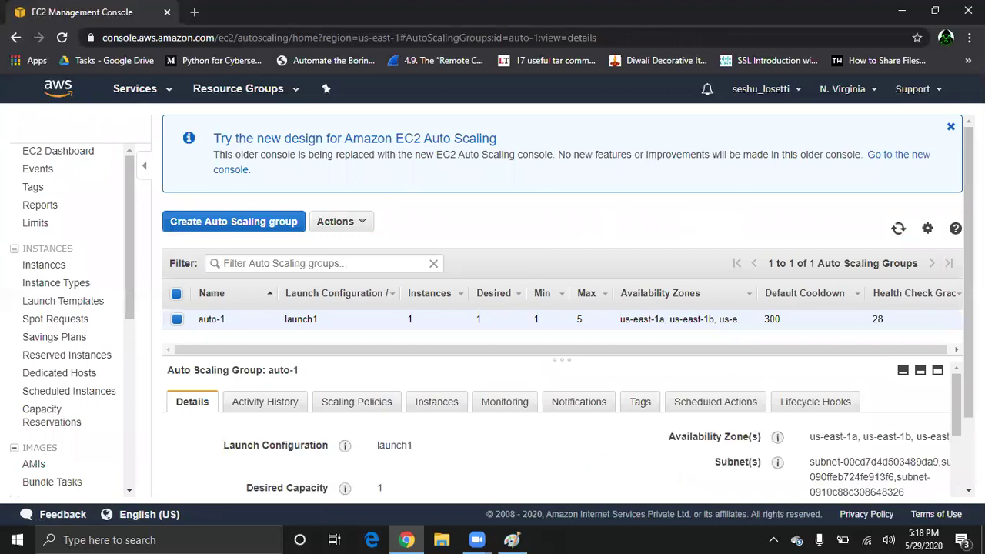
pyautogui.click(952, 127)
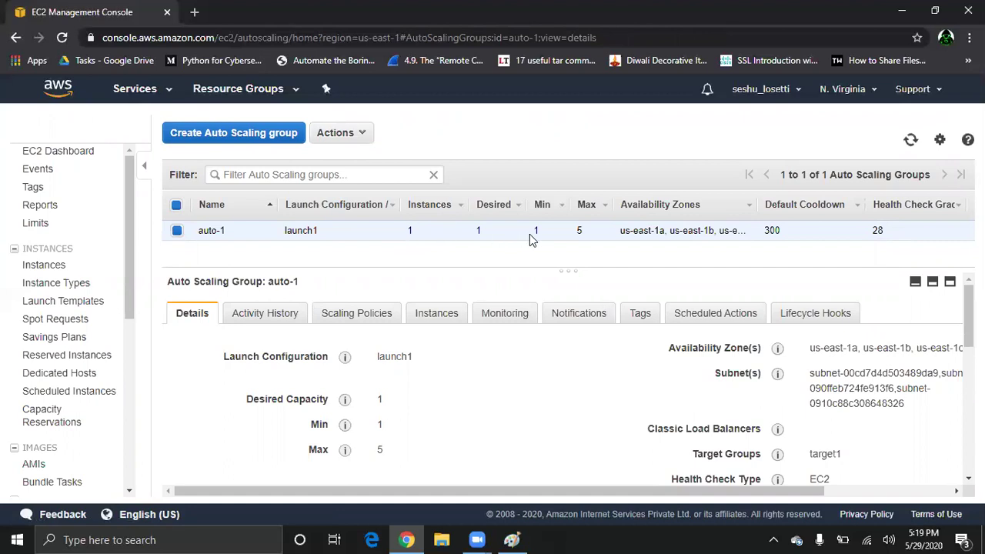
# Go to the EC2 instances list and name the newly launched, unnamed instance autoscaling-1
pyautogui.click(282, 318)
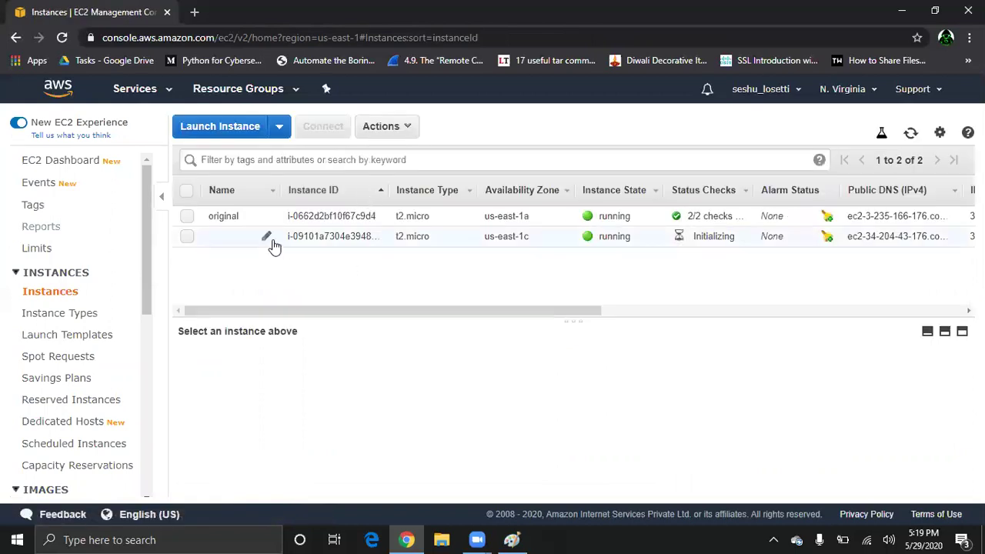
pyautogui.click(266, 238)
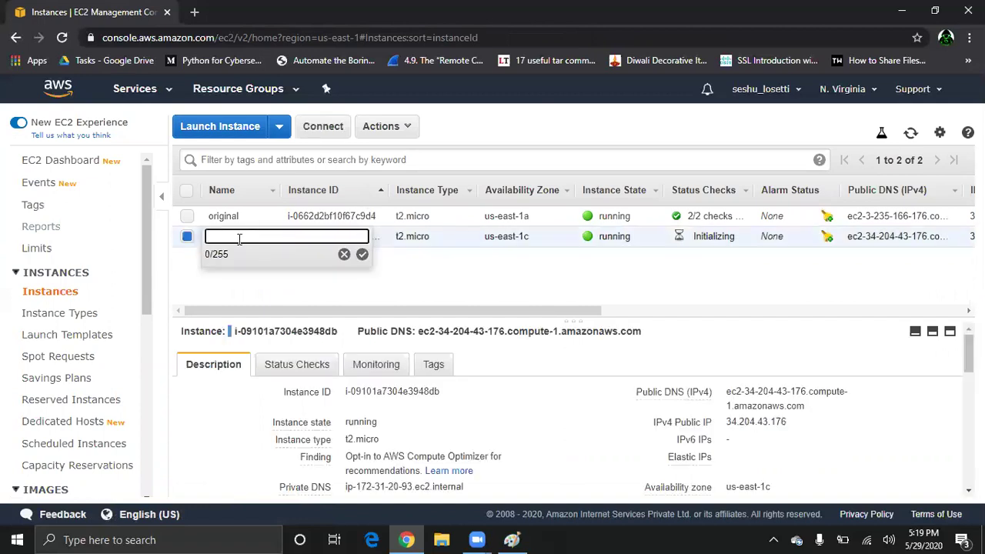
pyautogui.write('autoscaling-1')
pyautogui.click(362, 254)
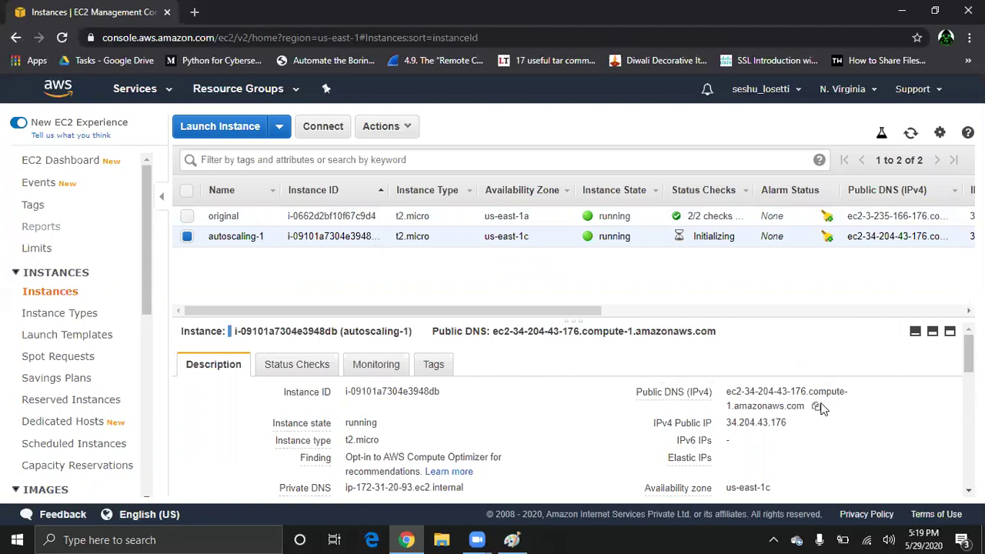
# Copy the autoscaling-1 instance's public DNS and open it in a new browser tab
pyautogui.click(816, 407)
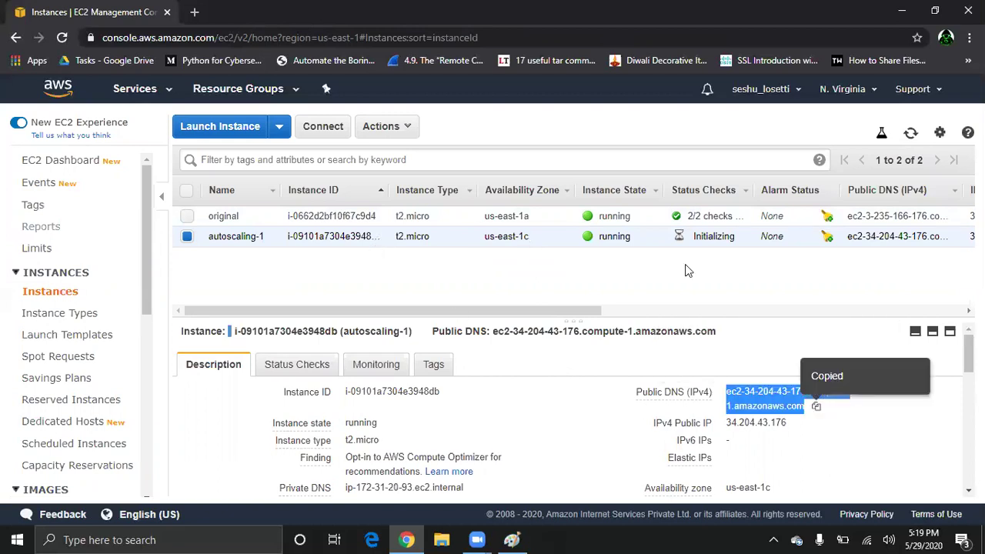
pyautogui.click(197, 12)
pyautogui.hotkey('ctrl', 'v')
pyautogui.press('Return')
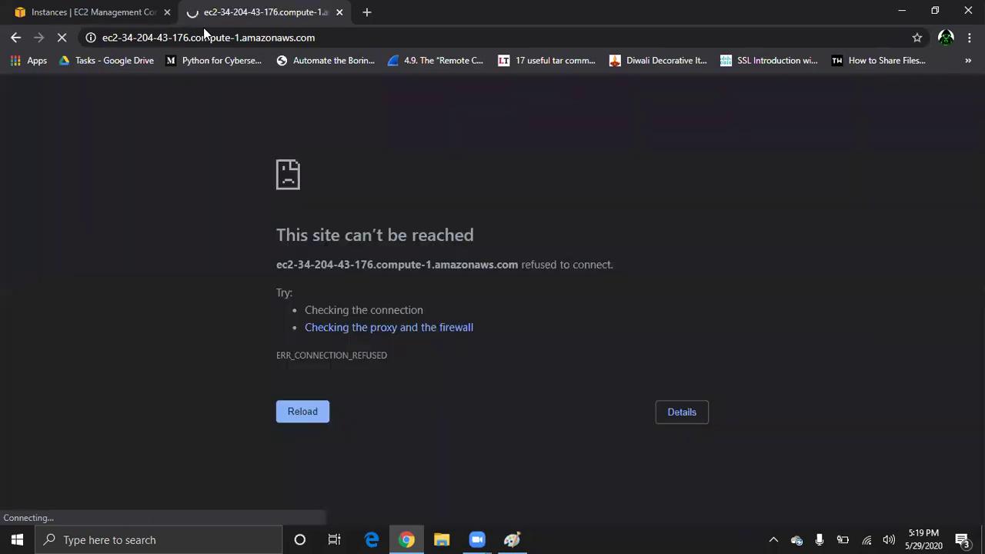
# Copy the autoscaling-1 instance's IPv4 public IP, switch to PuTTY and enter 34.204.43.176 as the host
pyautogui.click(77, 10)
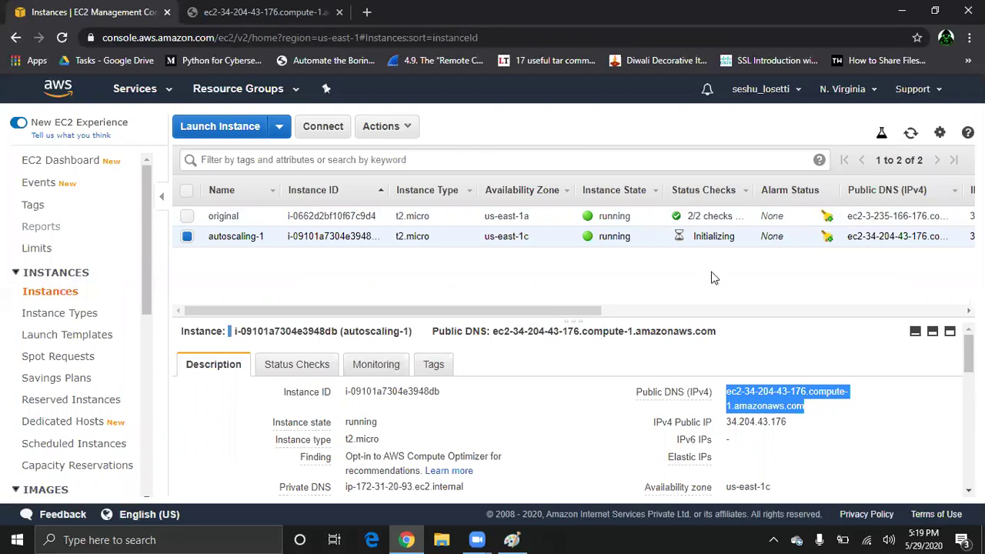
pyautogui.click(801, 425)
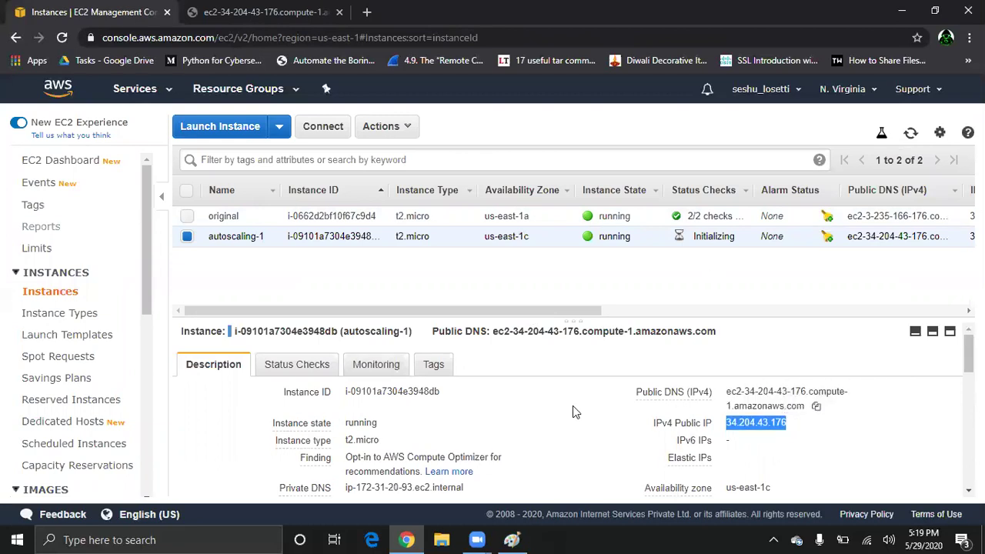
pyautogui.press('super+r')
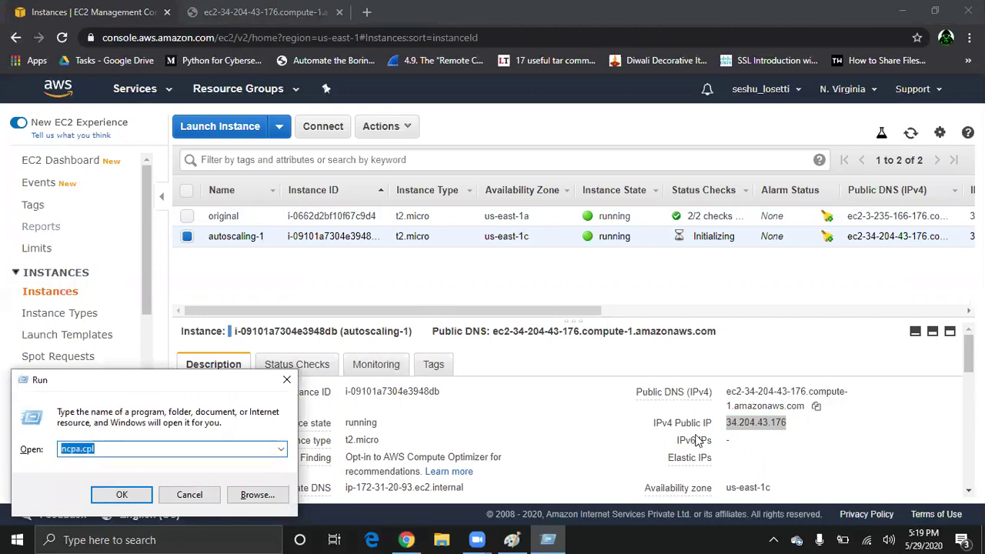
pyautogui.click(282, 390)
pyautogui.press('super')
pyautogui.write('putty')
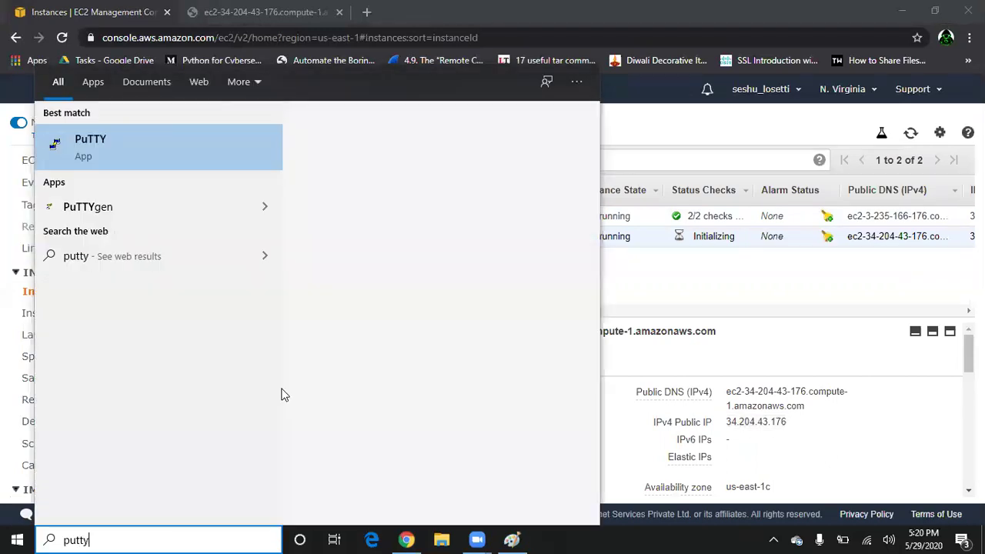
pyautogui.press('Return')
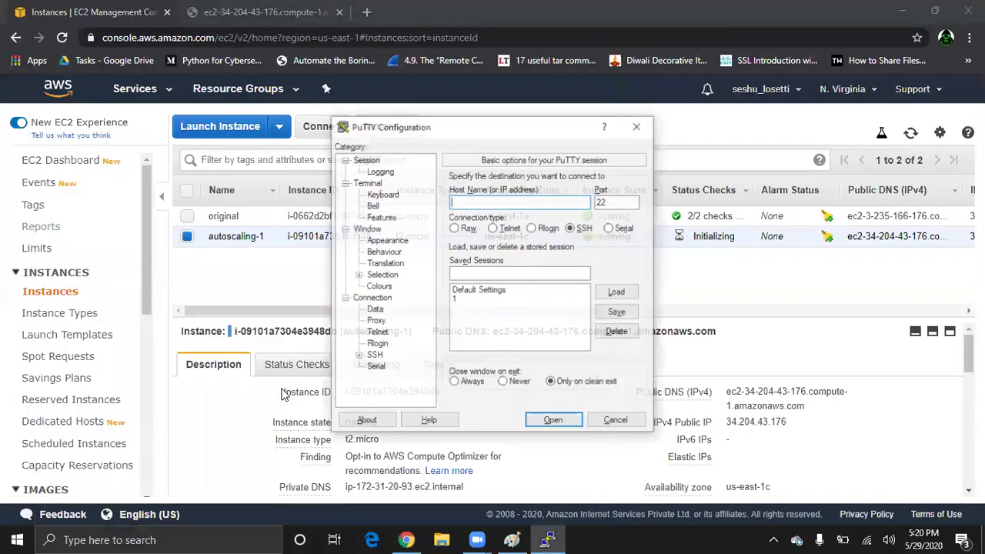
pyautogui.hotkey('ctrl', 'v')
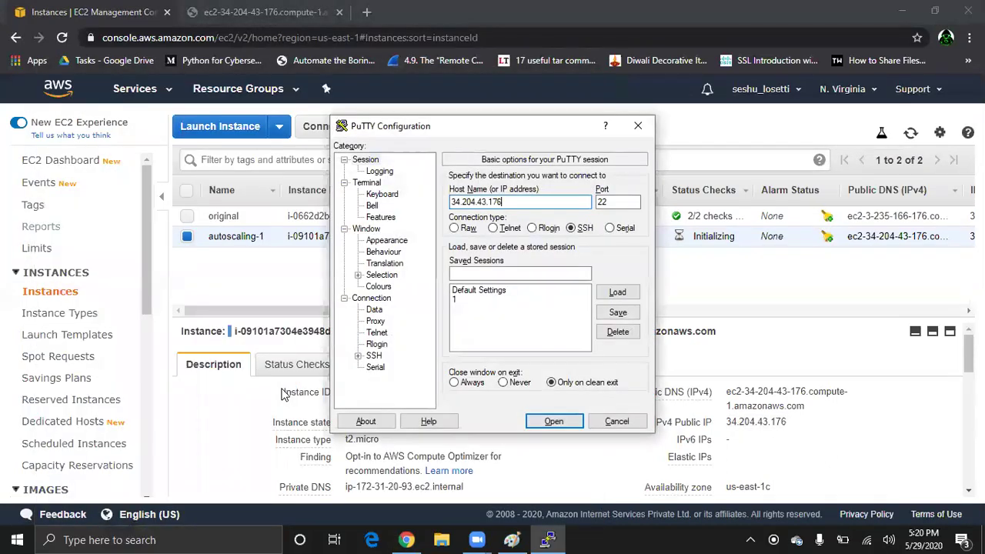
# Load the tcs private key file from the Desktop for SSH authentication, open the connection and accept the server's host key
pyautogui.click(357, 356)
pyautogui.click(392, 347)
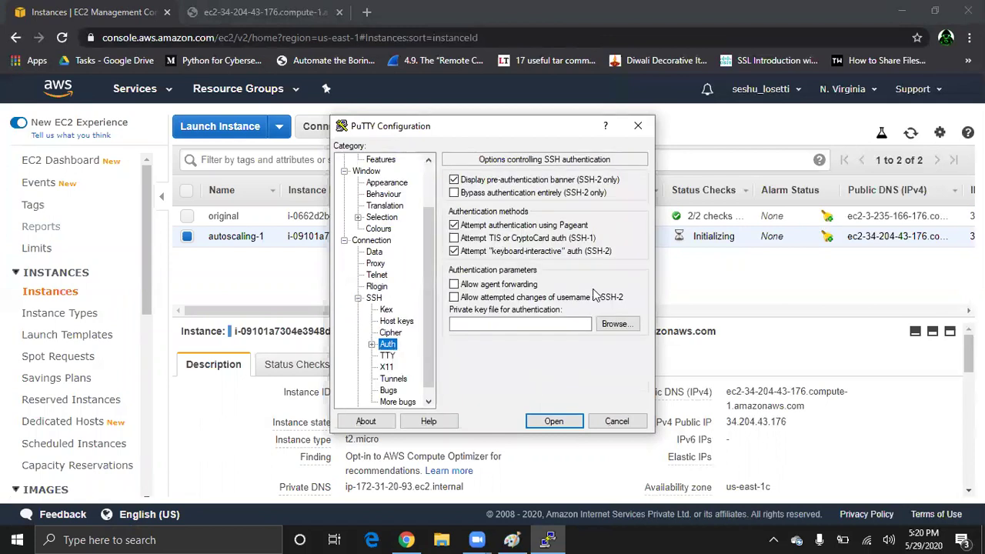
pyautogui.click(618, 324)
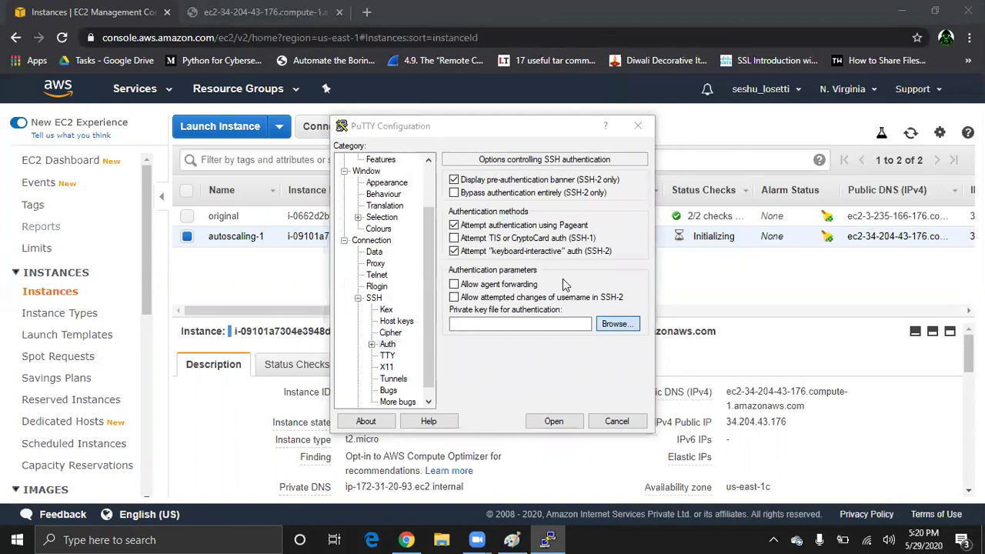
pyautogui.doubleClick(498, 274)
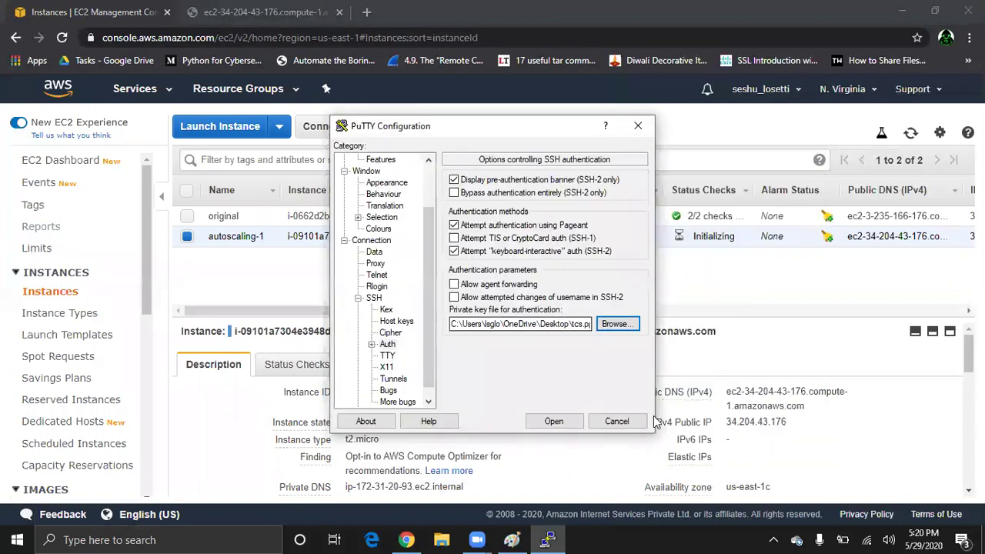
pyautogui.click(569, 422)
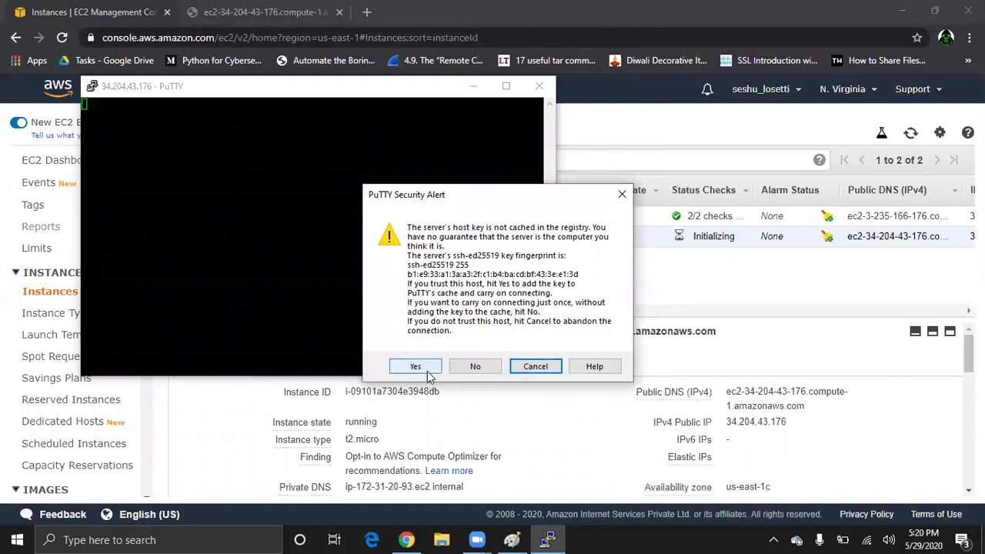
pyautogui.click(415, 367)
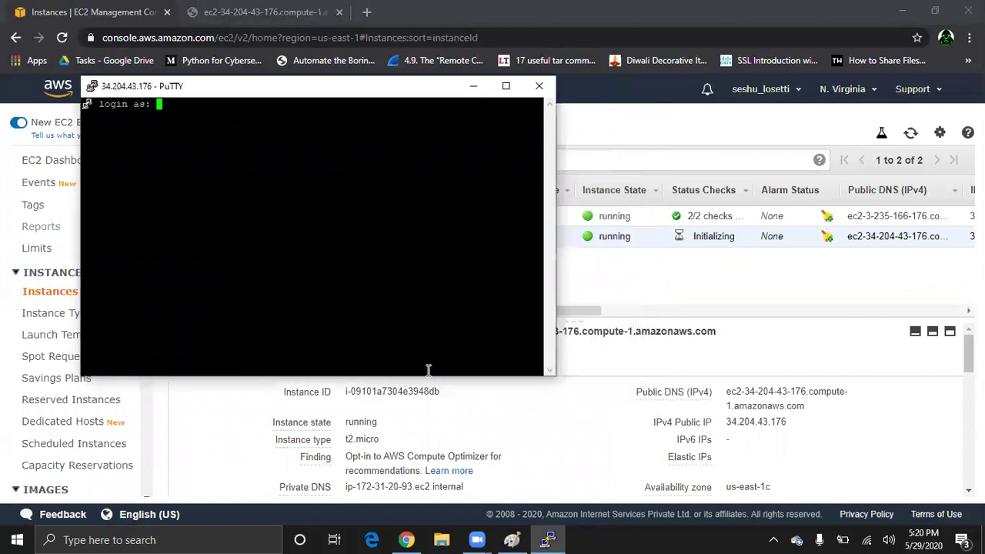
# Maximize the terminal window and log in to the instance as ec2-user
pyautogui.click(505, 85)
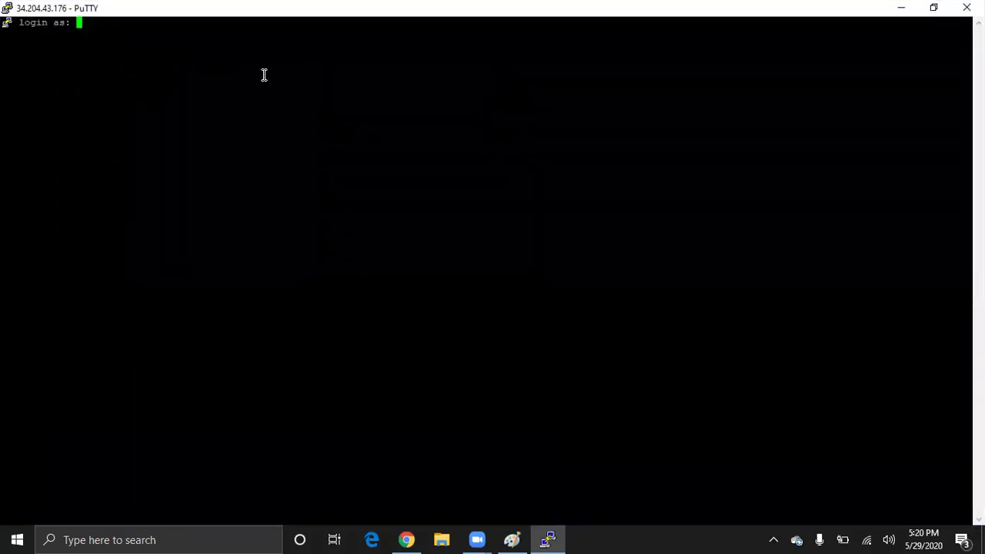
pyautogui.write('ec2-user')
pyautogui.press('Return')
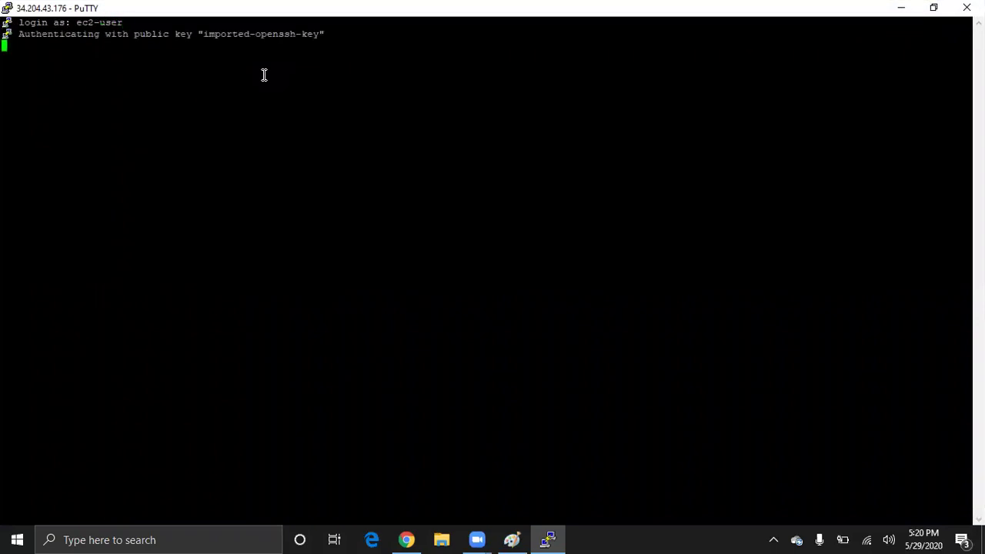
# Switch to the root user with sudo su - and check the httpd service's status
pyautogui.write('sudo su -')
pyautogui.press('Return')
pyautogui.write('service httpd status')
pyautogui.press('Return')
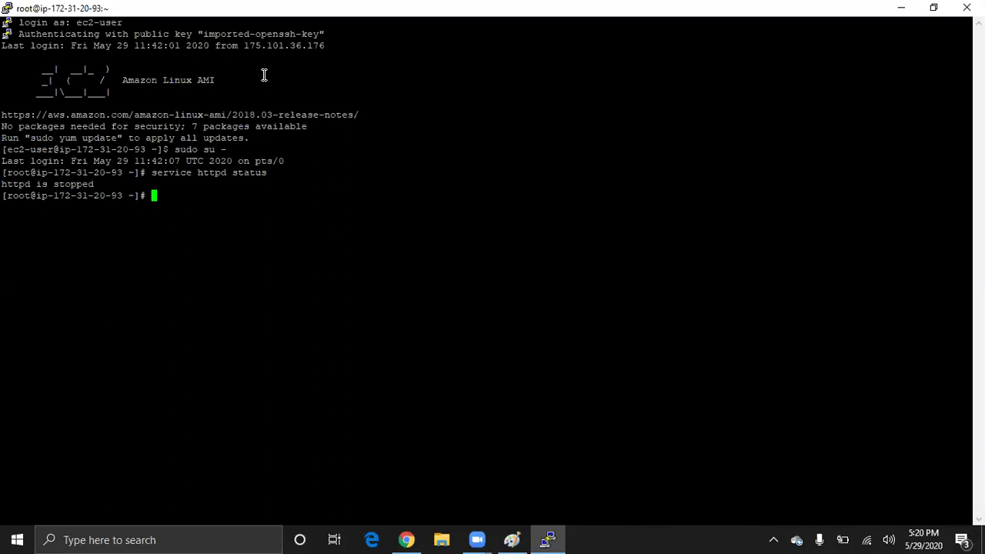
# Start the httpd service on the autoscaling-1 instance from the root shell
pyautogui.click(406, 540)
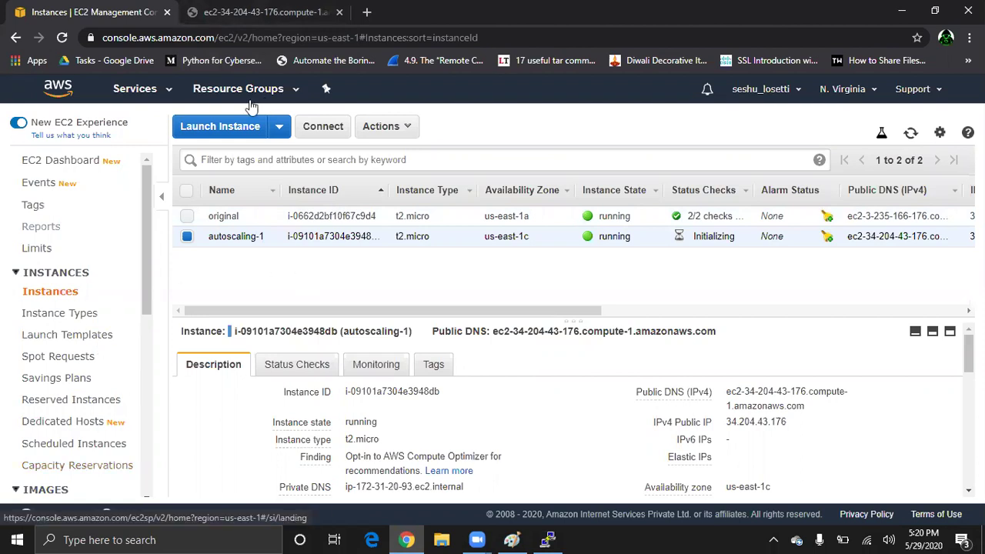
pyautogui.click(547, 539)
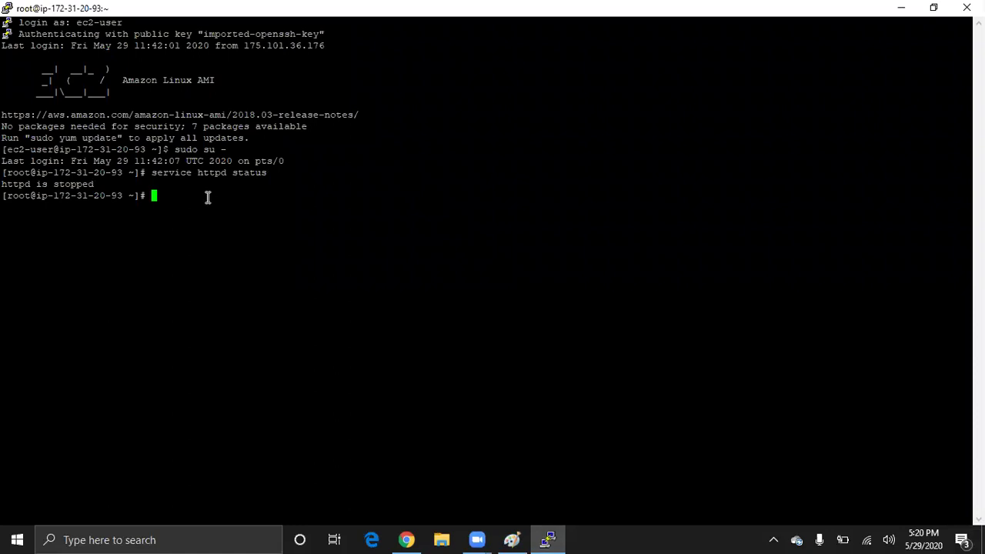
pyautogui.write('servce httpd start')
pyautogui.press('Return')
pyautogui.press('Up')
pyautogui.press('Left')
pyautogui.press('Left')
pyautogui.press('Left')
pyautogui.press('Left')
pyautogui.press('Left')
pyautogui.press('Left')
pyautogui.press('Left')
pyautogui.press('Left')
pyautogui.press('Left')
pyautogui.press('Left')
pyautogui.press('Left')
pyautogui.press('Left')
pyautogui.press('Left')
pyautogui.press('Left')
pyautogui.press('Left')
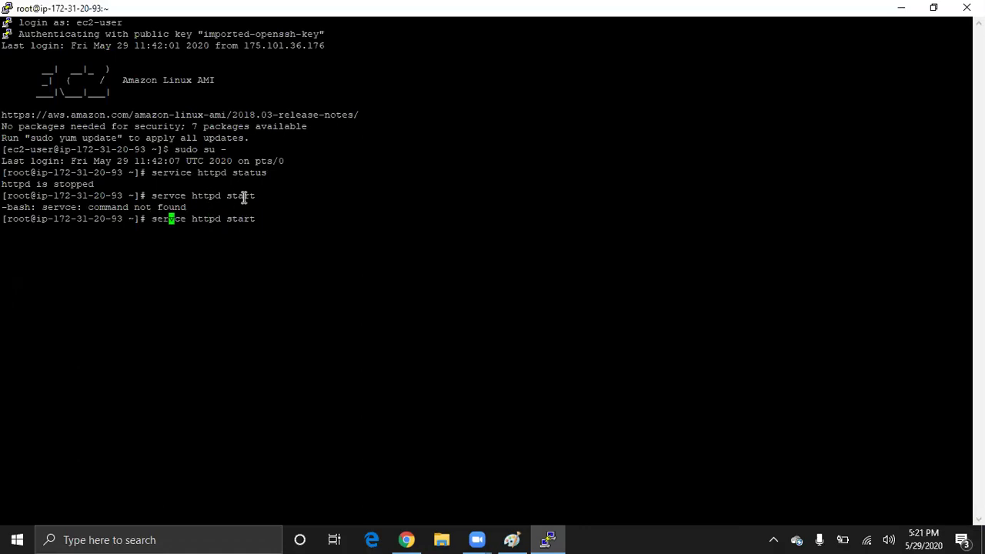
pyautogui.press('Right')
pyautogui.write('i')
pyautogui.press('Return')
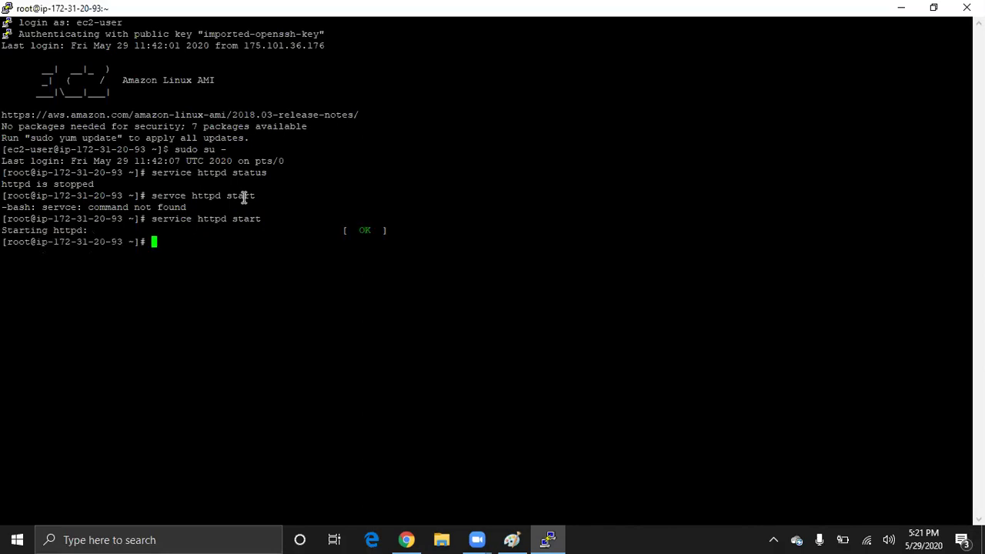
# Enable httpd to start automatically at boot with chkconfig httpd on
pyautogui.write('chkconfig')
pyautogui.press('BackSpace')
pyautogui.write('ig httpd on')
pyautogui.press('Return')
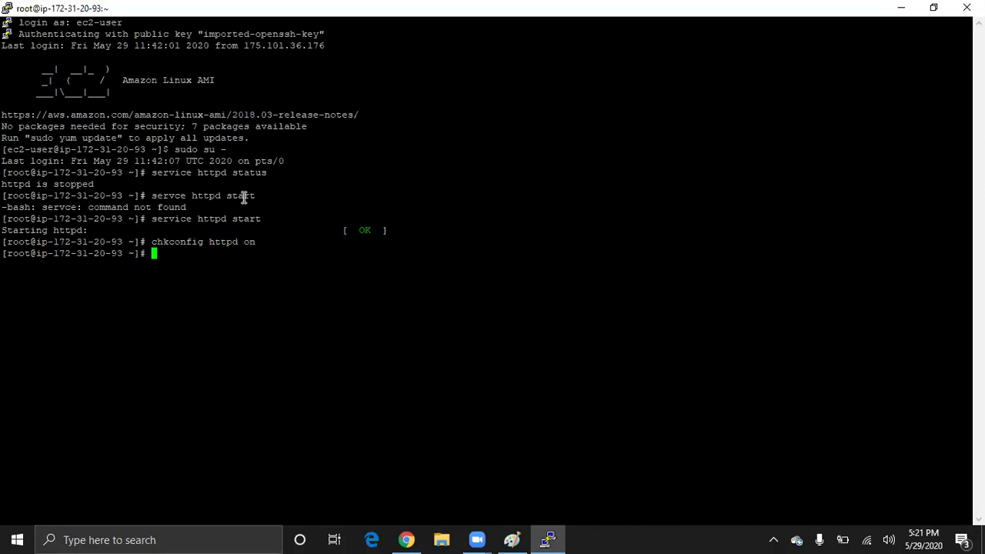
# Switch to Chrome, reload the autoscaling-1 instance's web page to check it, and return to the EC2 instance list
pyautogui.moveTo(414, 538)
pyautogui.click(408, 539)
pyautogui.click(414, 535)
pyautogui.click(414, 535)
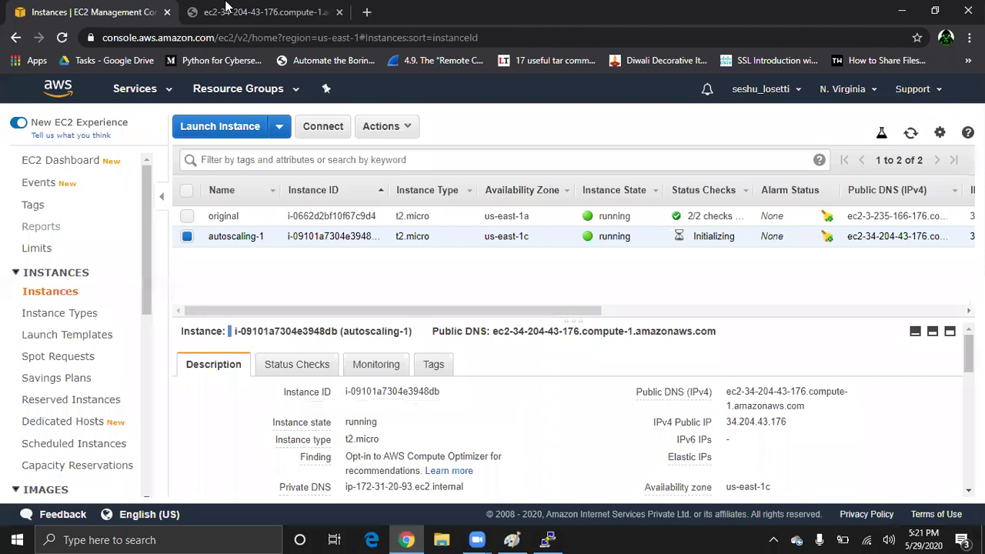
pyautogui.click(221, 8)
pyautogui.click(70, 39)
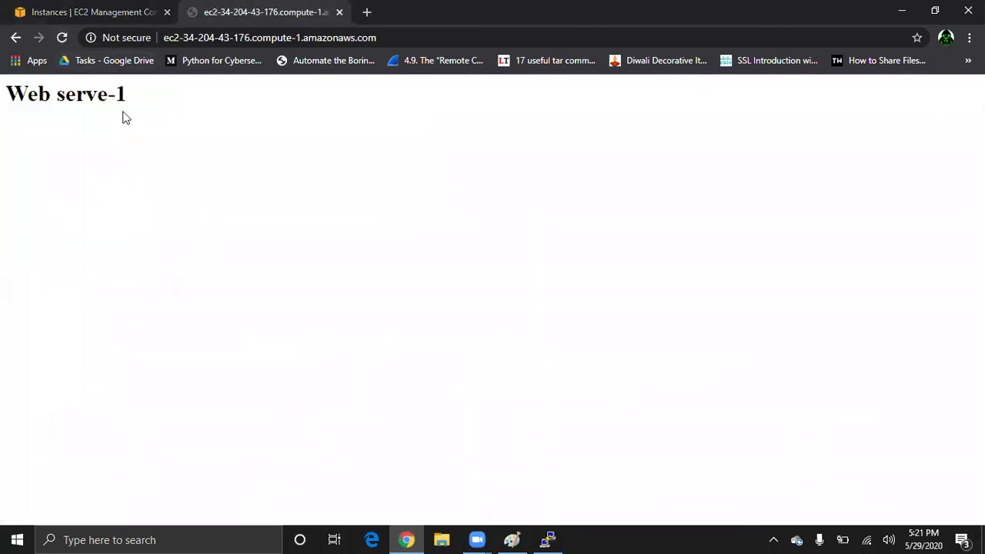
pyautogui.click(39, 7)
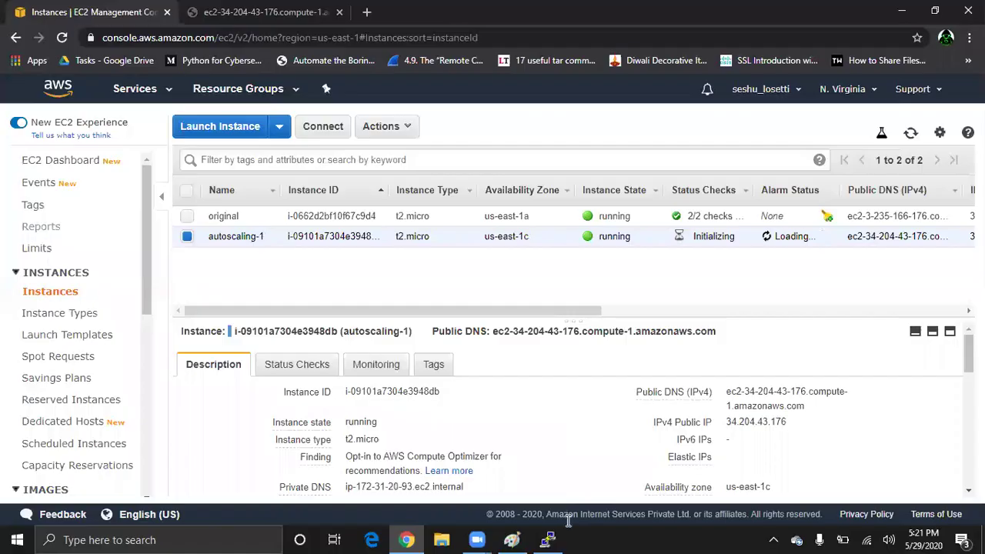
# Switch to the PuTTY terminal and run yes>/dev/null to put load on the instance's CPU
pyautogui.click(546, 538)
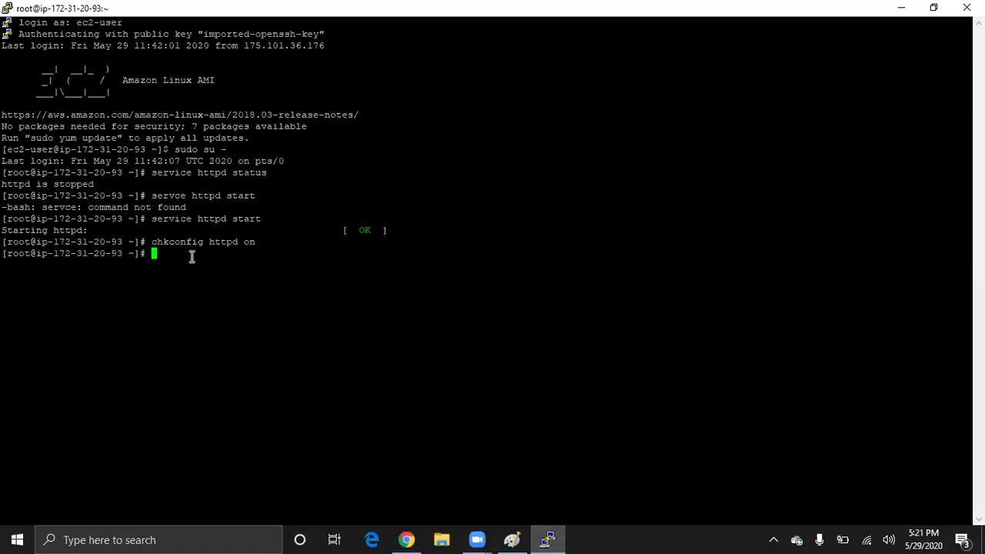
pyautogui.write('yes>/dev/null')
pyautogui.press('Return')
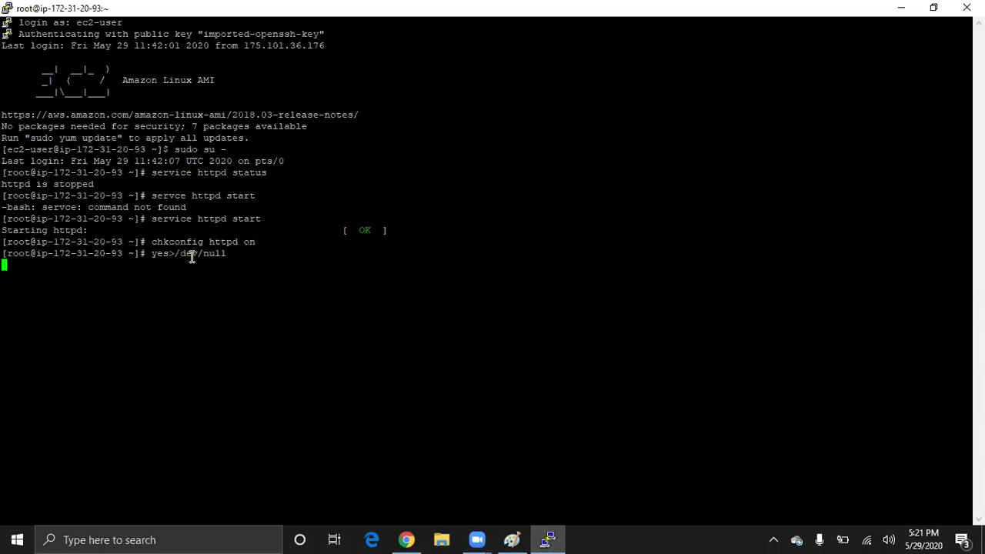
# Duplicate the PuTTY session to 34.204.43.176 and log in as ec2-user
pyautogui.rightClick(298, 9)
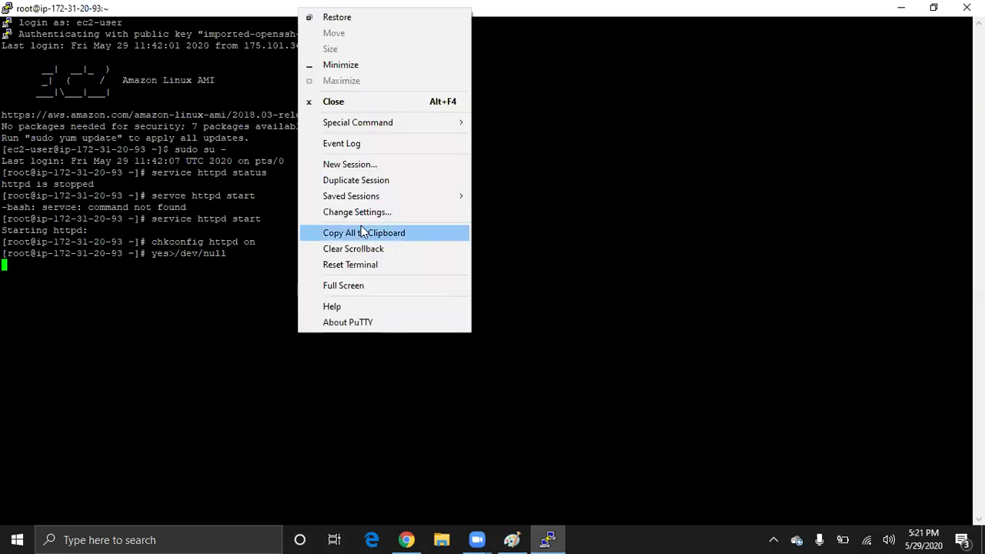
pyautogui.click(363, 180)
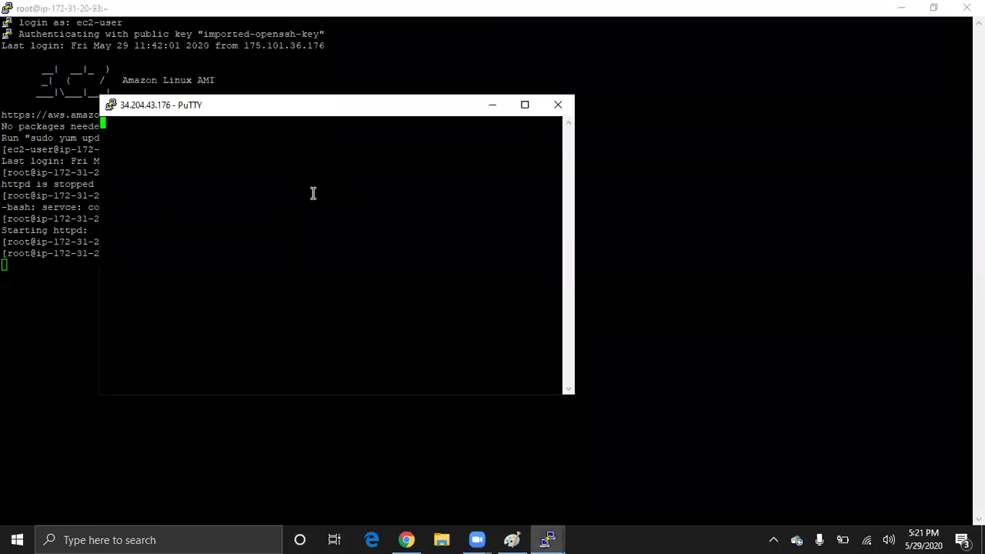
pyautogui.write('ec2-user')
pyautogui.press('Return')
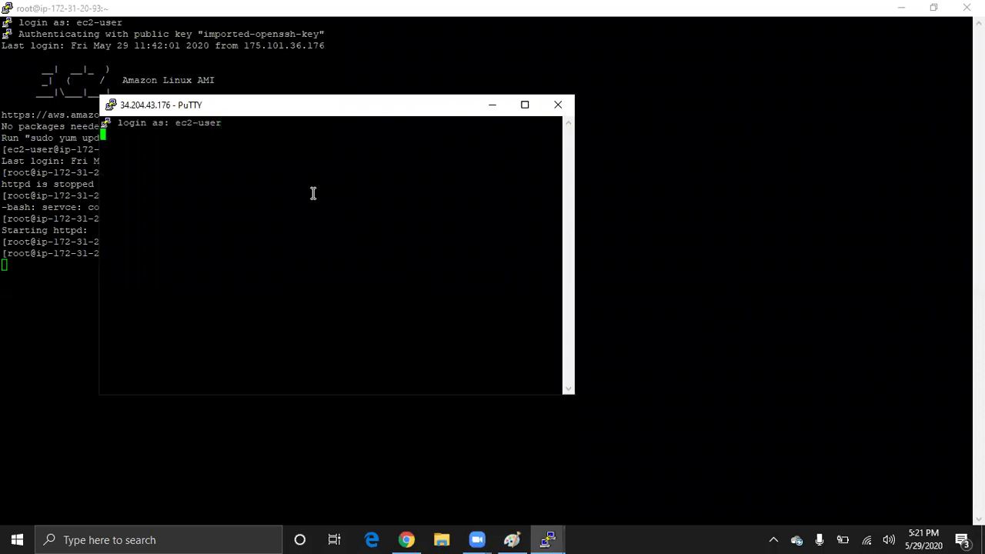
# Maximize the duplicated terminal and run top to examine the instance's CPU usage
pyautogui.click(525, 104)
pyautogui.write('top')
pyautogui.press('Return')
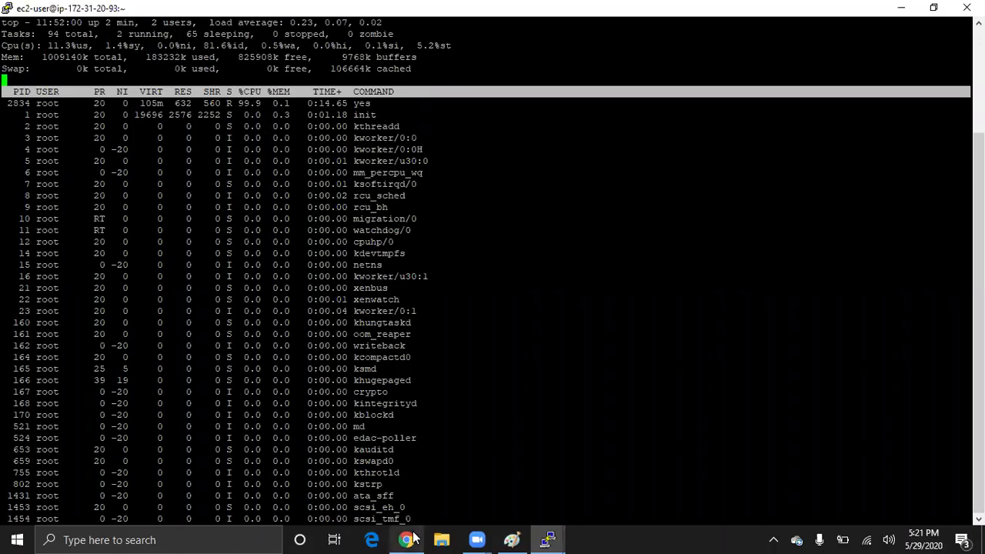
# Switch to Chrome, refresh the EC2 instance list and copy the unnamed us-east-1a instance's IPv4 public IP
pyautogui.click(431, 492)
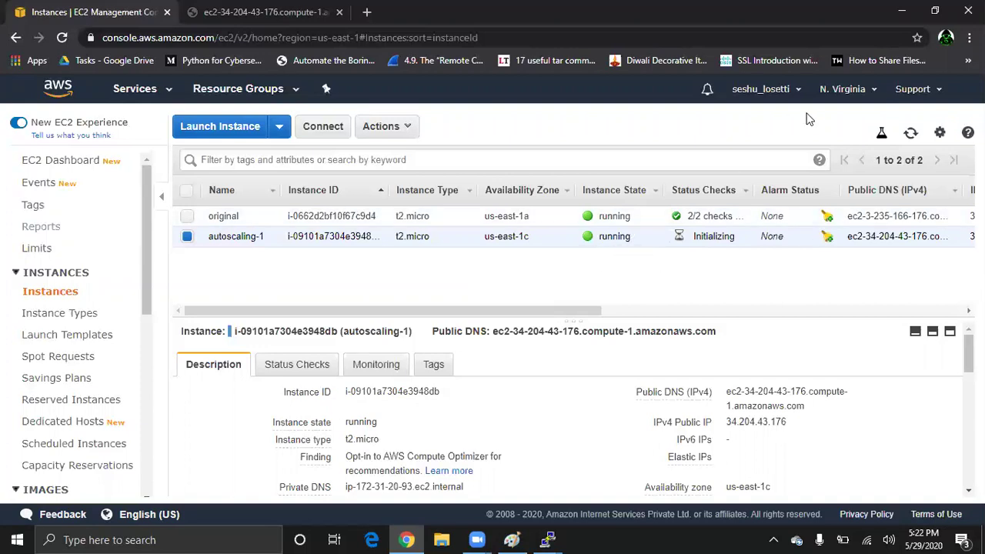
pyautogui.click(911, 134)
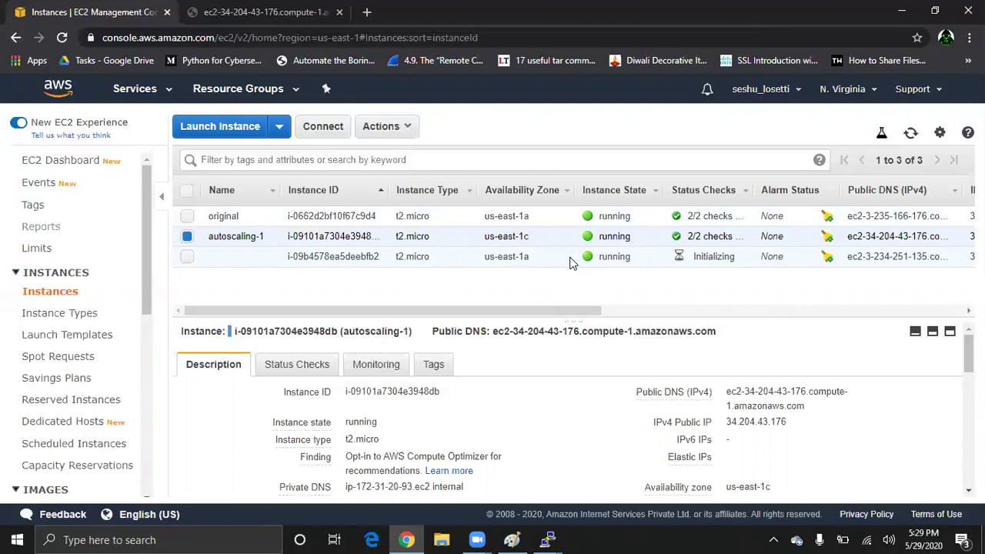
pyautogui.click(570, 262)
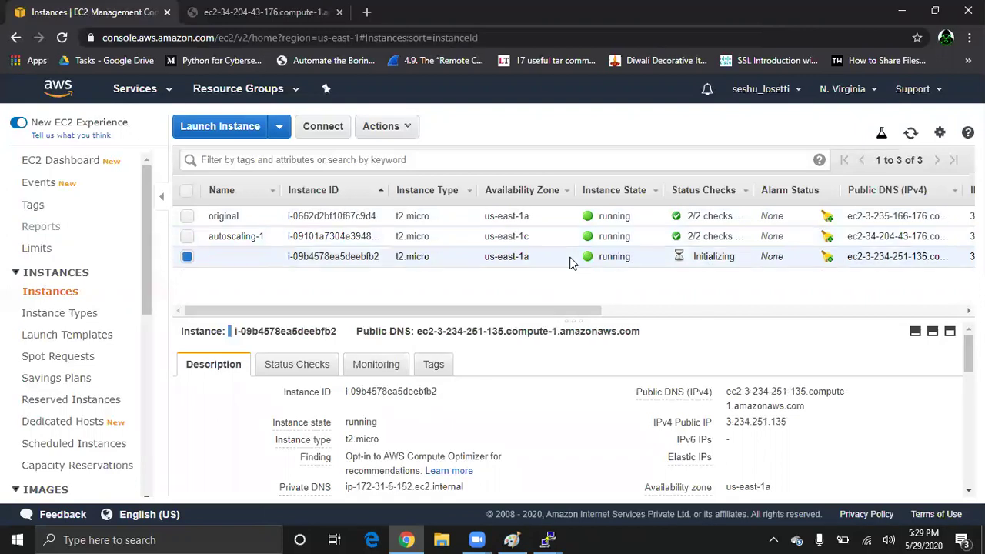
pyautogui.click(800, 424)
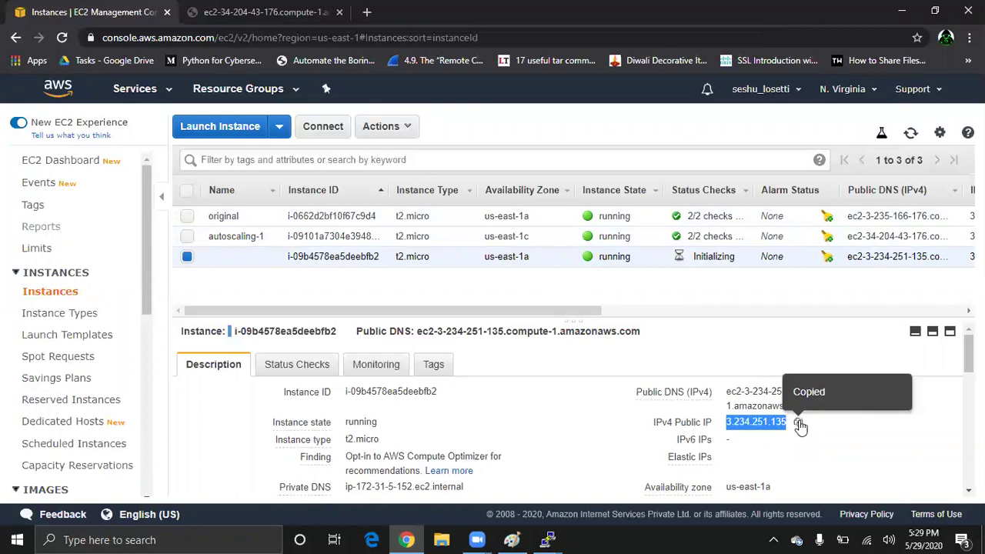
pyautogui.press('super')
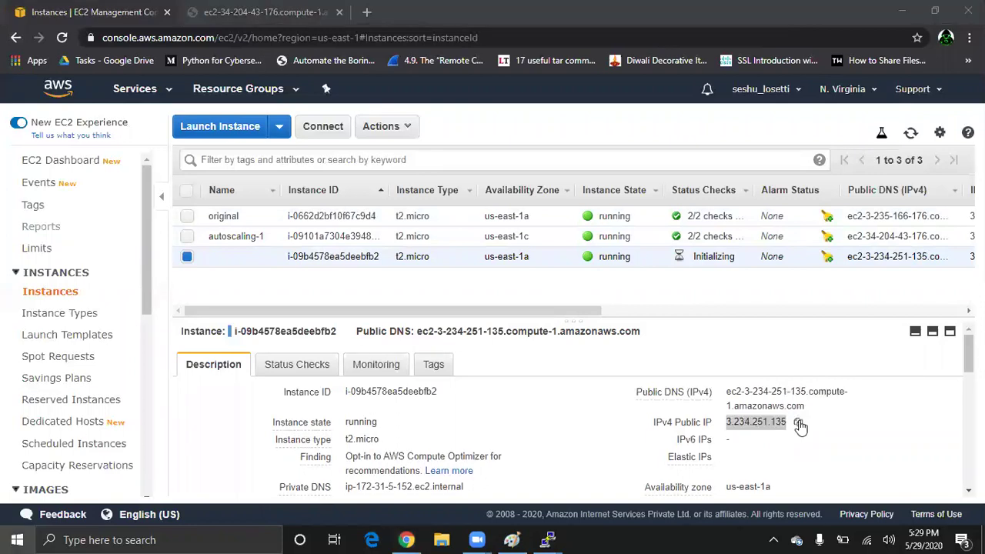
pyautogui.write('putty')
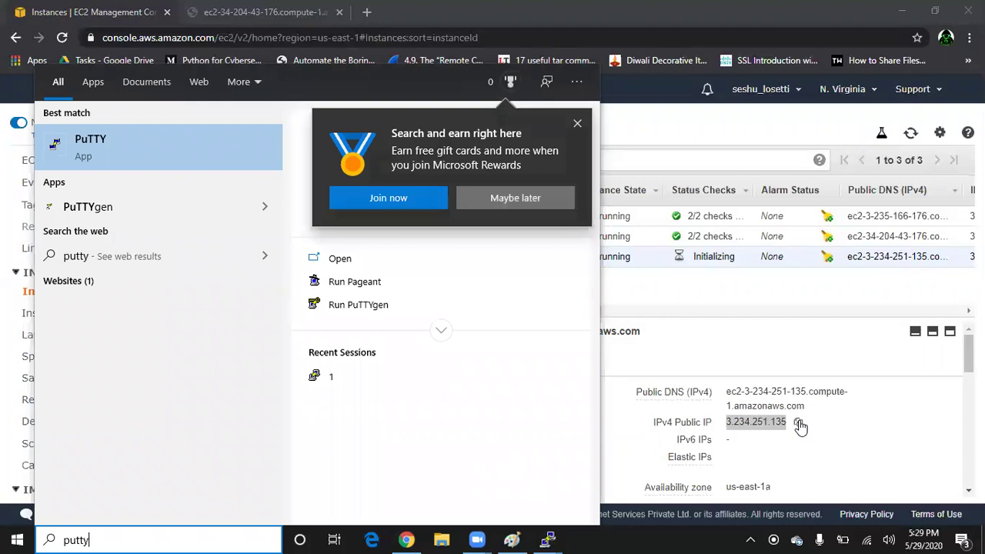
pyautogui.press('Return')
pyautogui.hotkey('ctrl', 'v')
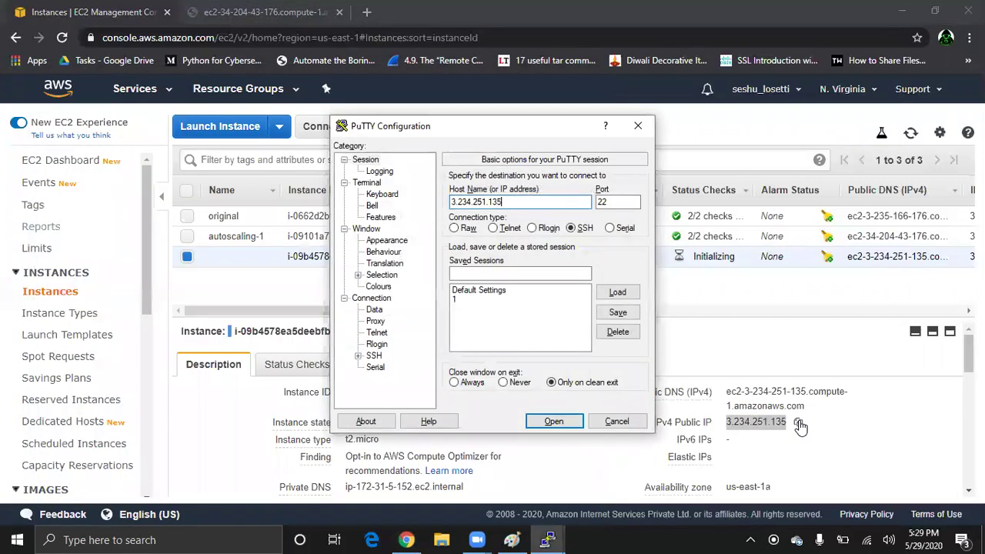
pyautogui.press('Return')
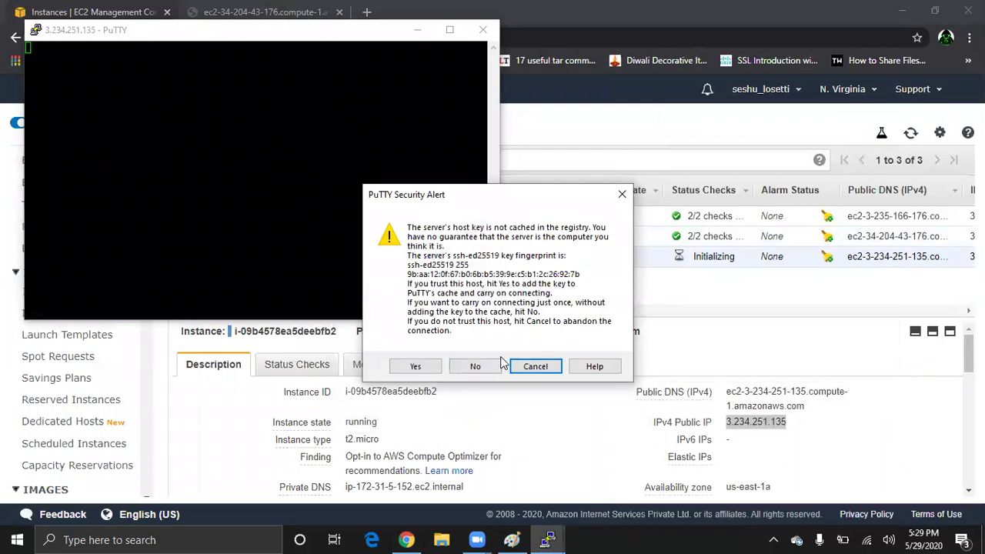
pyautogui.click(520, 368)
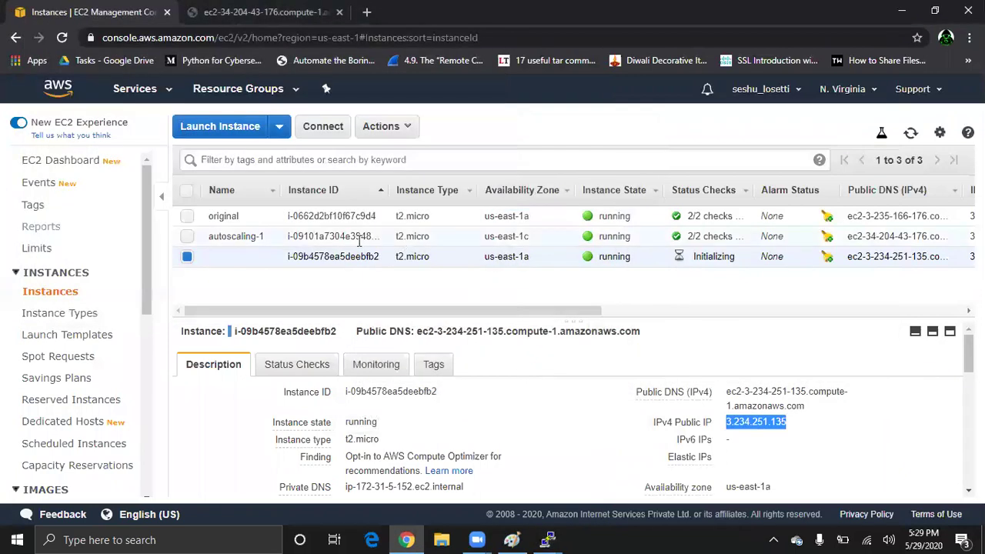
# Launch a new PuTTY session and enter 3.234.251.135 as the host
pyautogui.press('super')
pyautogui.write('putty')
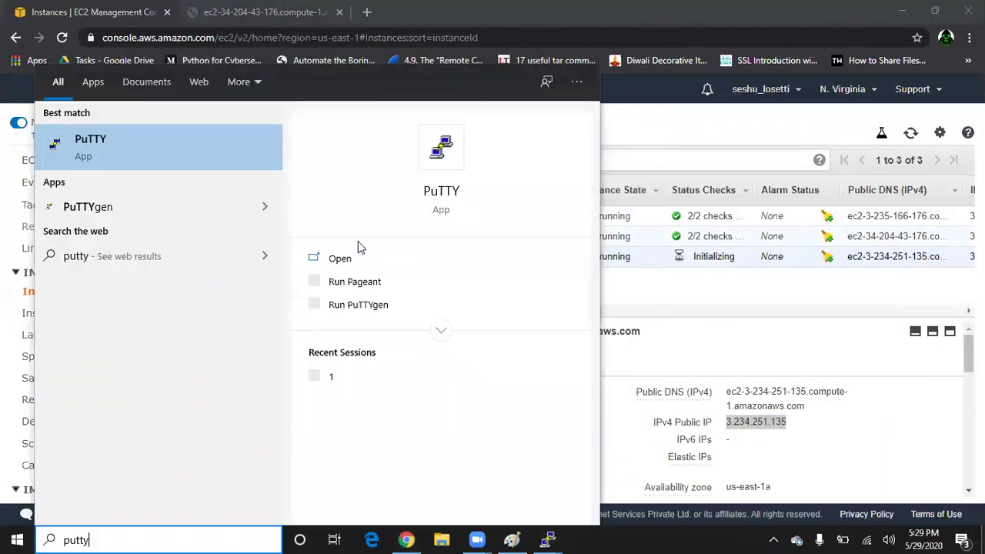
pyautogui.press('Escape')
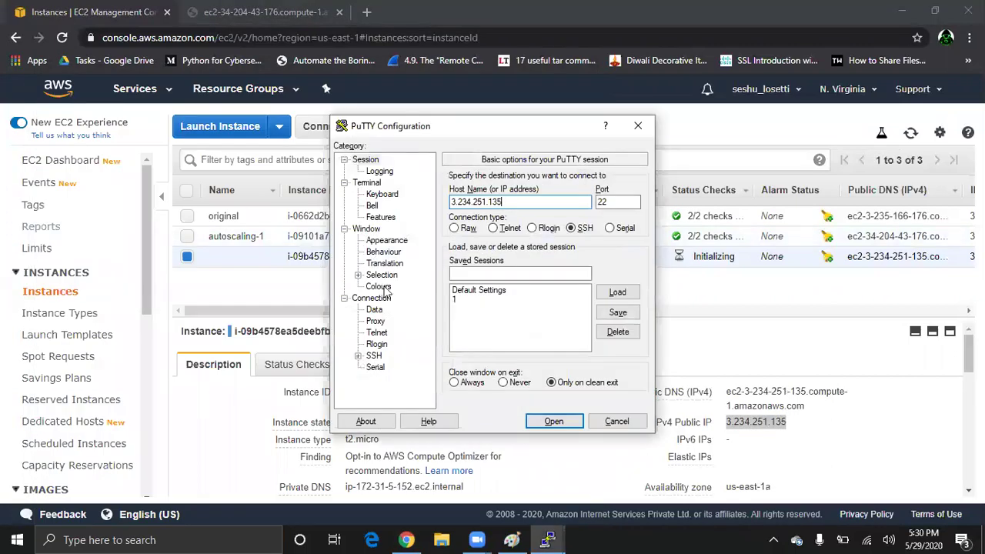
# Load the tcs private key file from the Desktop for SSH authentication, connect to 3.234.251.135 and accept its host key
pyautogui.click(358, 356)
pyautogui.click(387, 344)
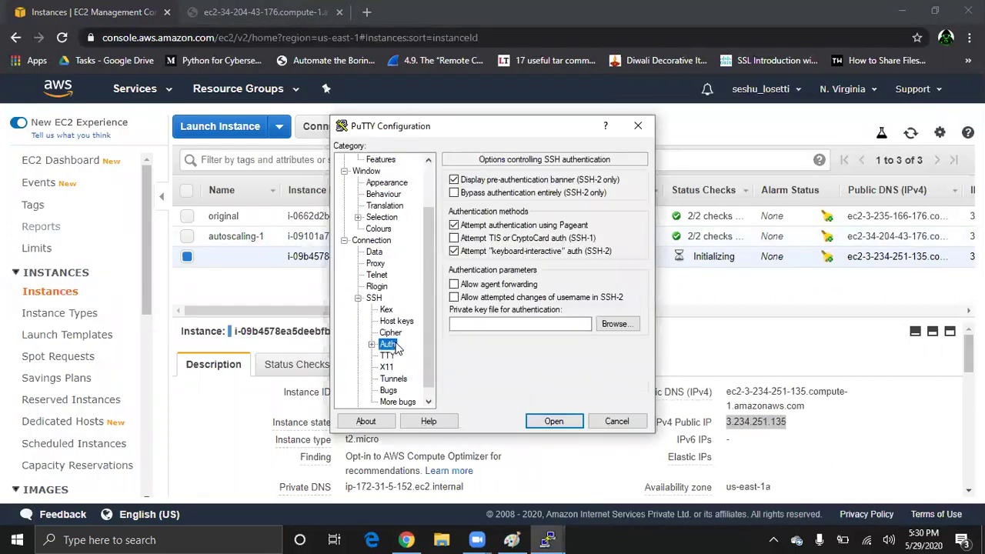
pyautogui.click(607, 327)
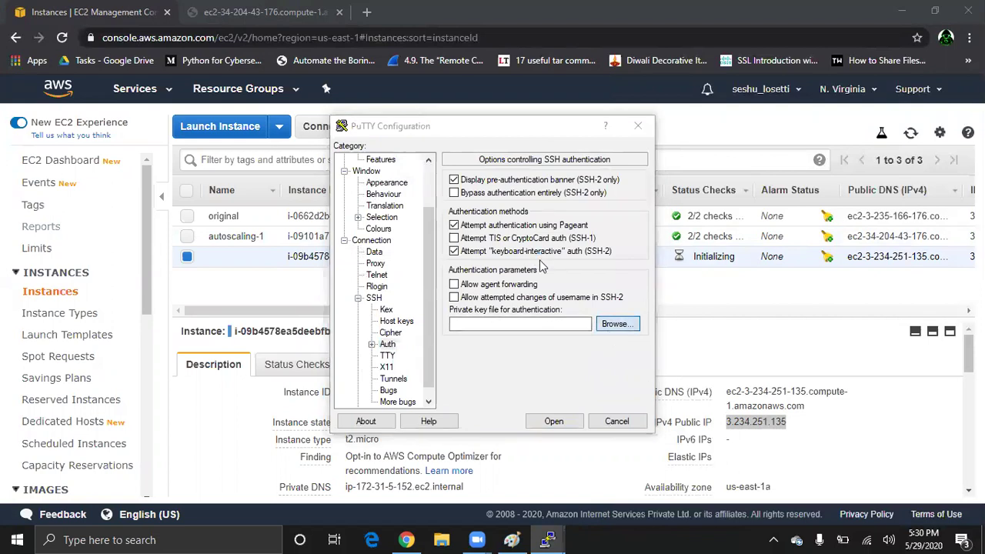
pyautogui.doubleClick(500, 269)
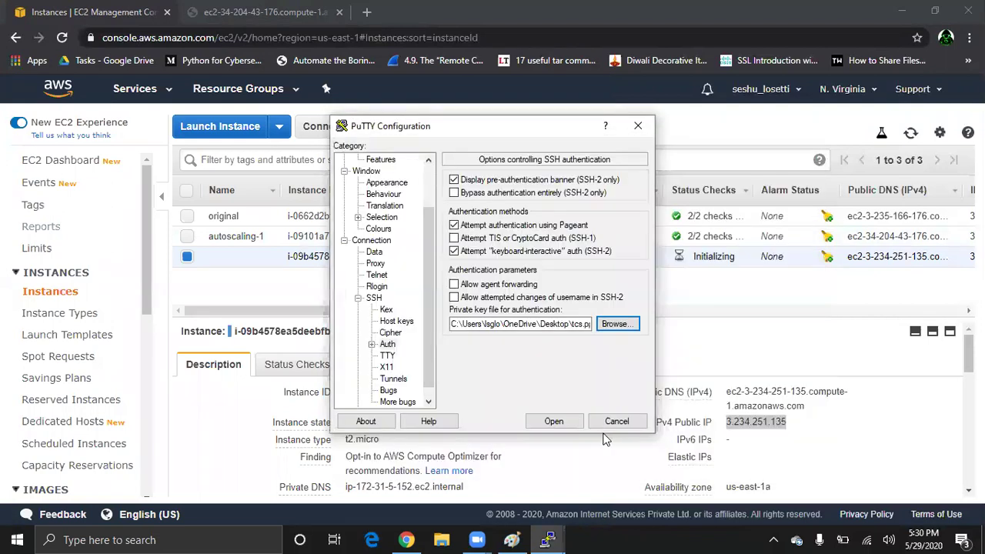
pyautogui.click(554, 421)
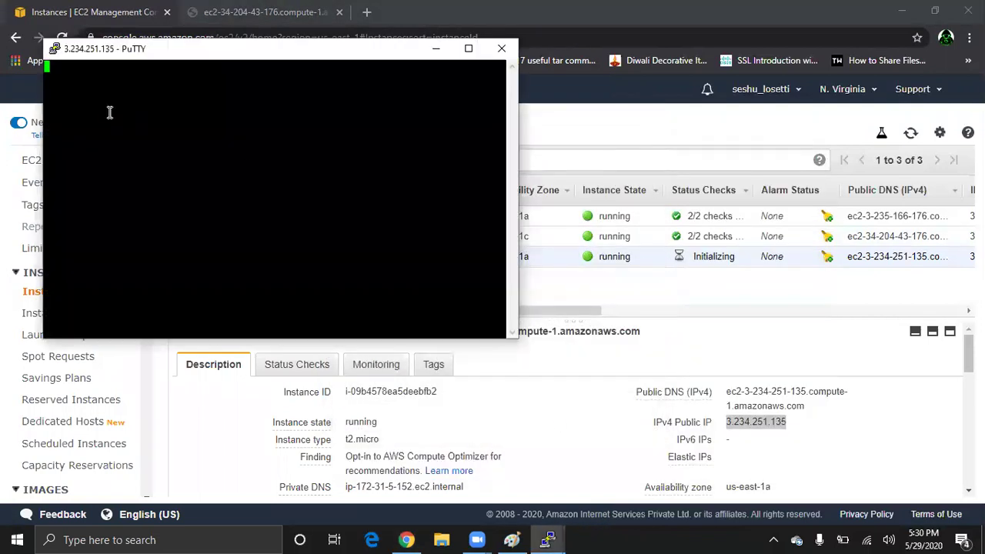
pyautogui.click(417, 367)
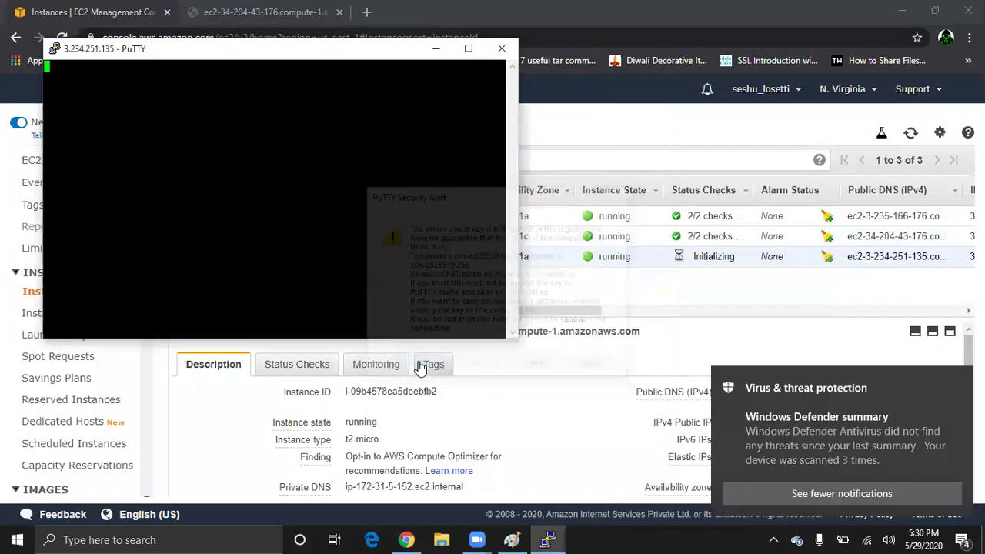
# Log in to the unnamed us-east-1a instance as ec2-user and maximize the terminal window
pyautogui.write('ec2-')
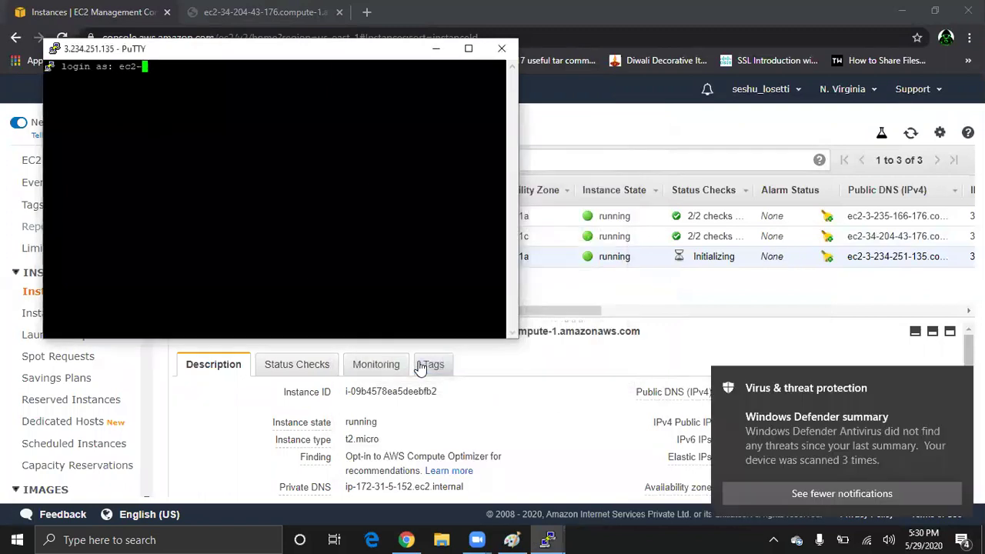
pyautogui.write('user')
pyautogui.press('Return')
pyautogui.click(469, 49)
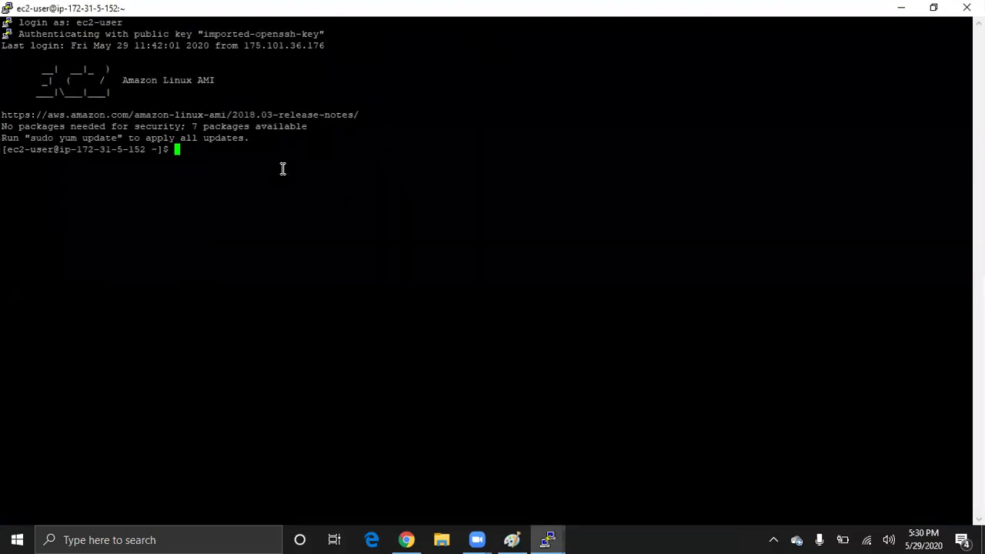
# Check the httpd service's status on this instance, repeat the check with sudo, and minimize the terminal
pyautogui.write('service httpd status')
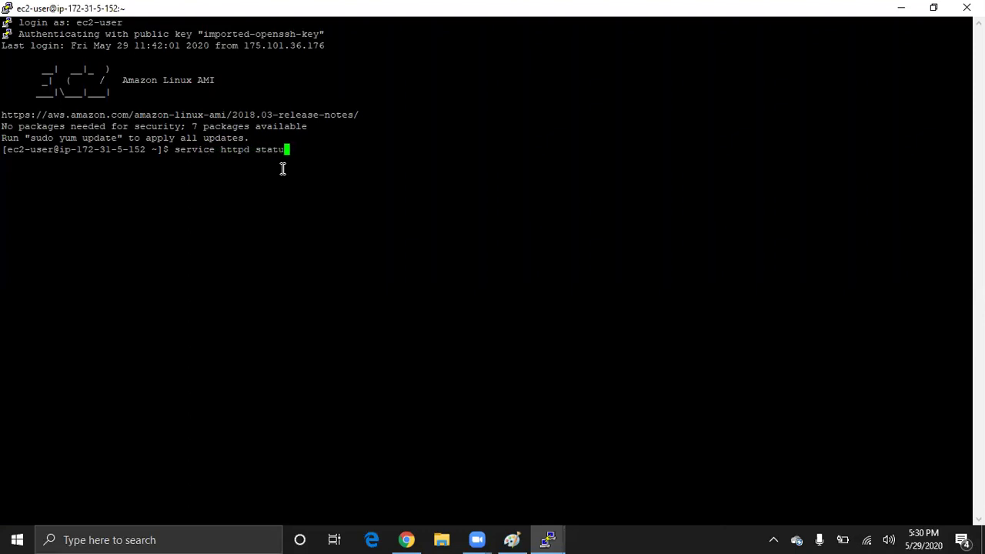
pyautogui.press('Return')
pyautogui.press('Up')
pyautogui.press('Left')
pyautogui.press('Left')
pyautogui.press('Left')
pyautogui.press('Left')
pyautogui.press('Left')
pyautogui.press('Left')
pyautogui.press('Left')
pyautogui.press('Left')
pyautogui.press('Left')
pyautogui.press('Left')
pyautogui.press('Left')
pyautogui.press('Left')
pyautogui.press('Left')
pyautogui.press('Left')
pyautogui.press('Left')
pyautogui.press('Left')
pyautogui.press('Left')
pyautogui.press('Left')
pyautogui.press('Left')
pyautogui.press('Left')
pyautogui.write('w')
pyautogui.press('BackSpace')
pyautogui.write('sudo')
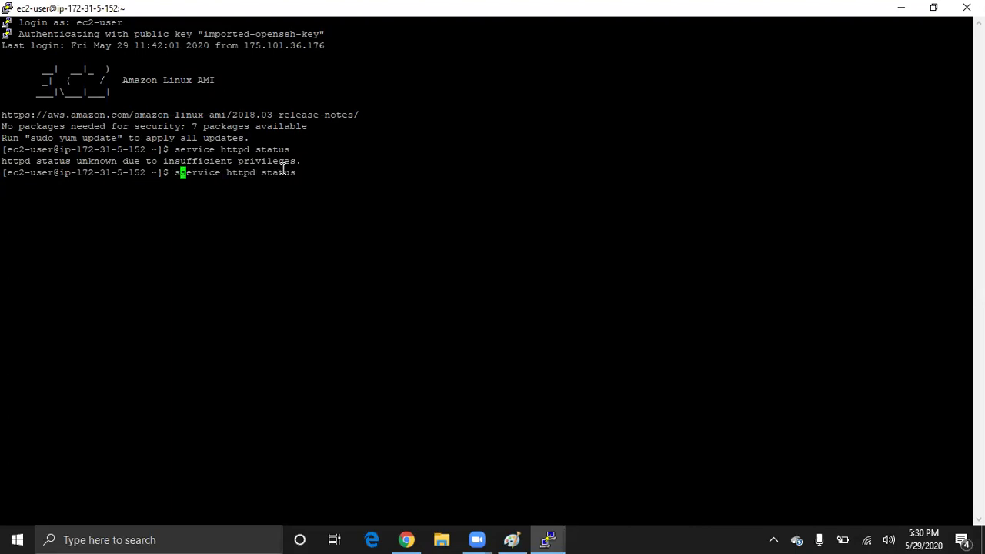
pyautogui.press('Return')
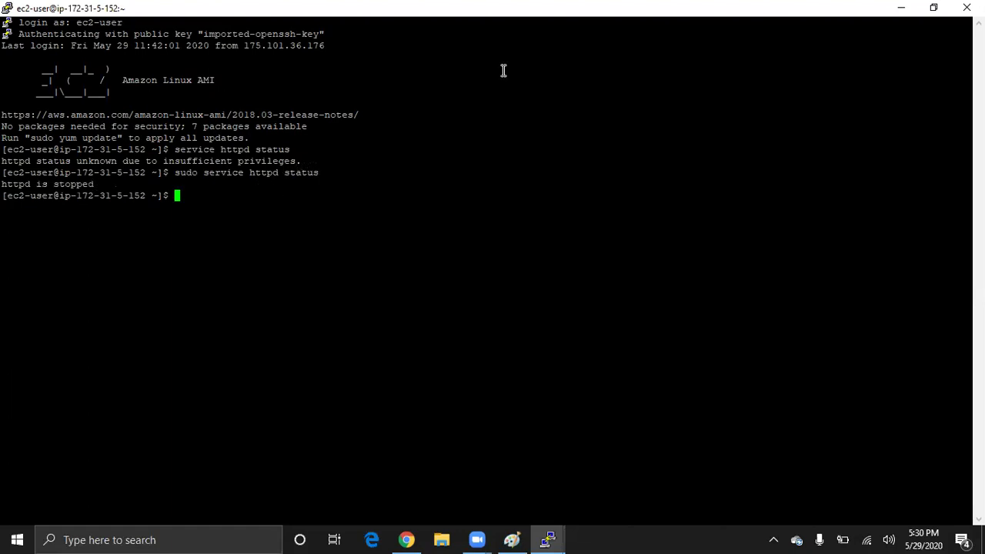
pyautogui.click(901, 8)
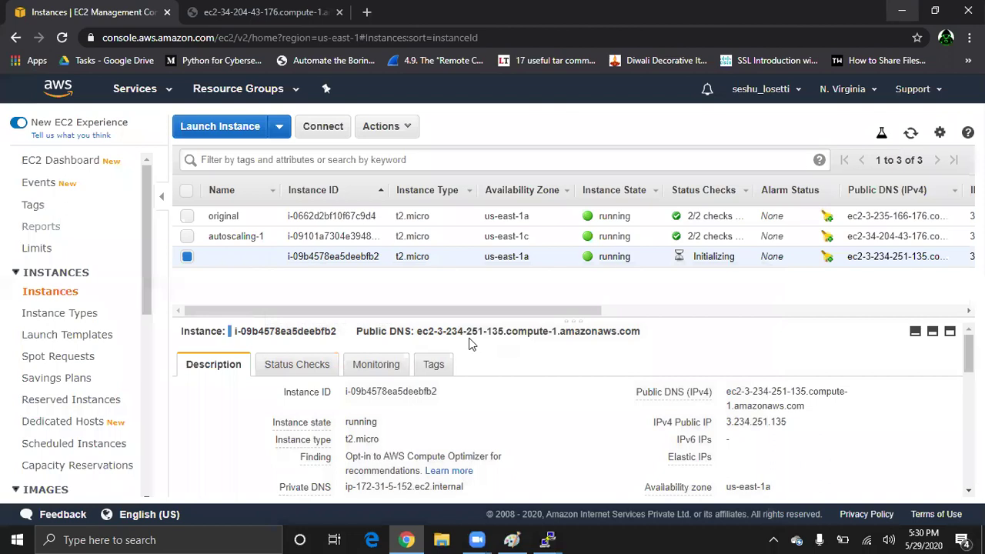